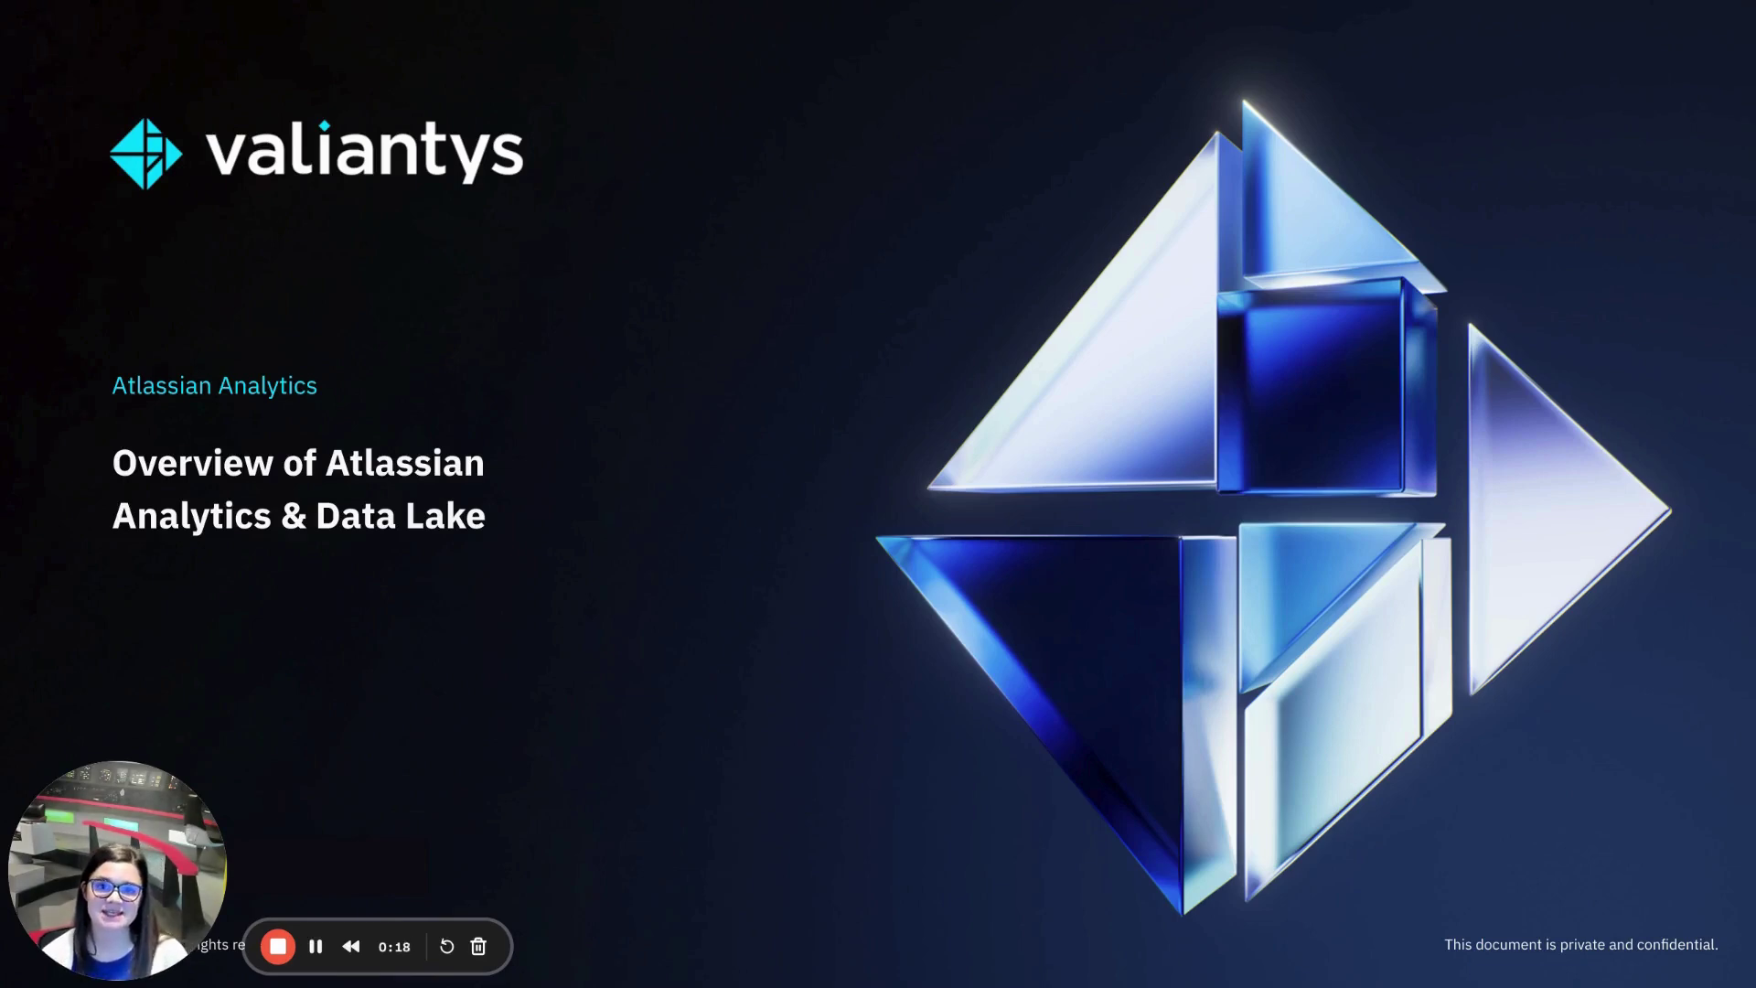
Advance past the Valiantys title slide through the Atlassian Analytics overview deck.
click(1679, 719)
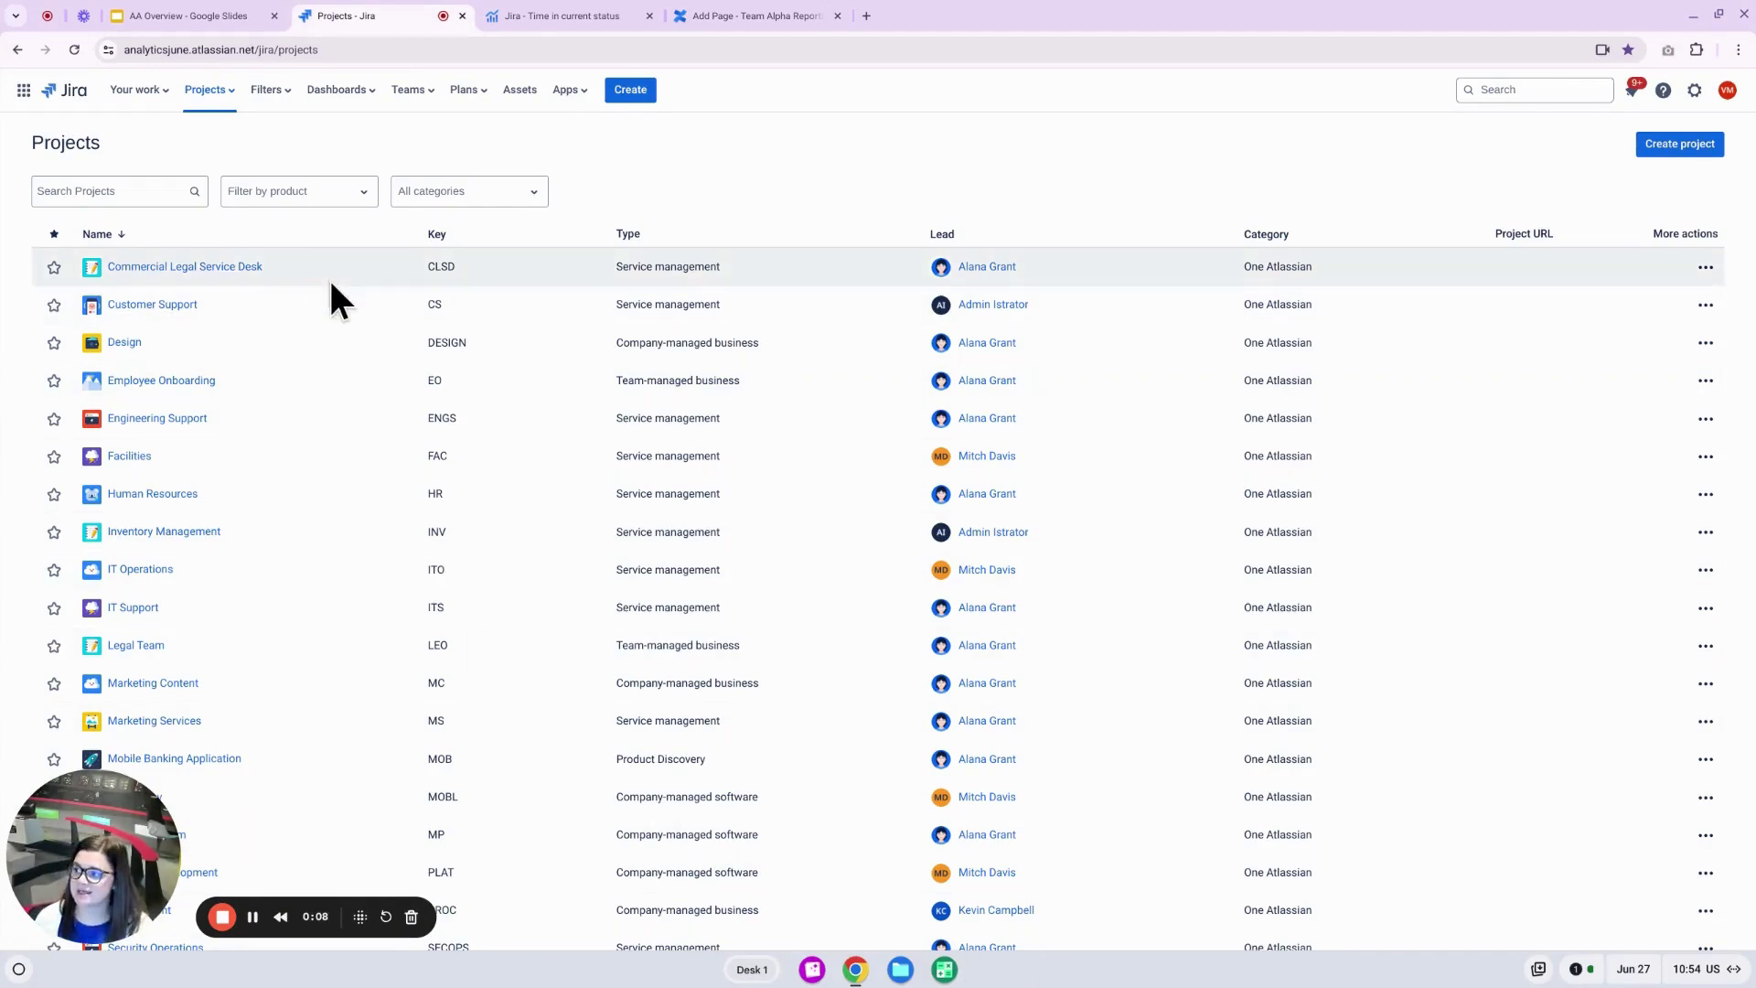
Use Jira's Atlassian app switcher to go to Atlassian Analytics.
click(25, 92)
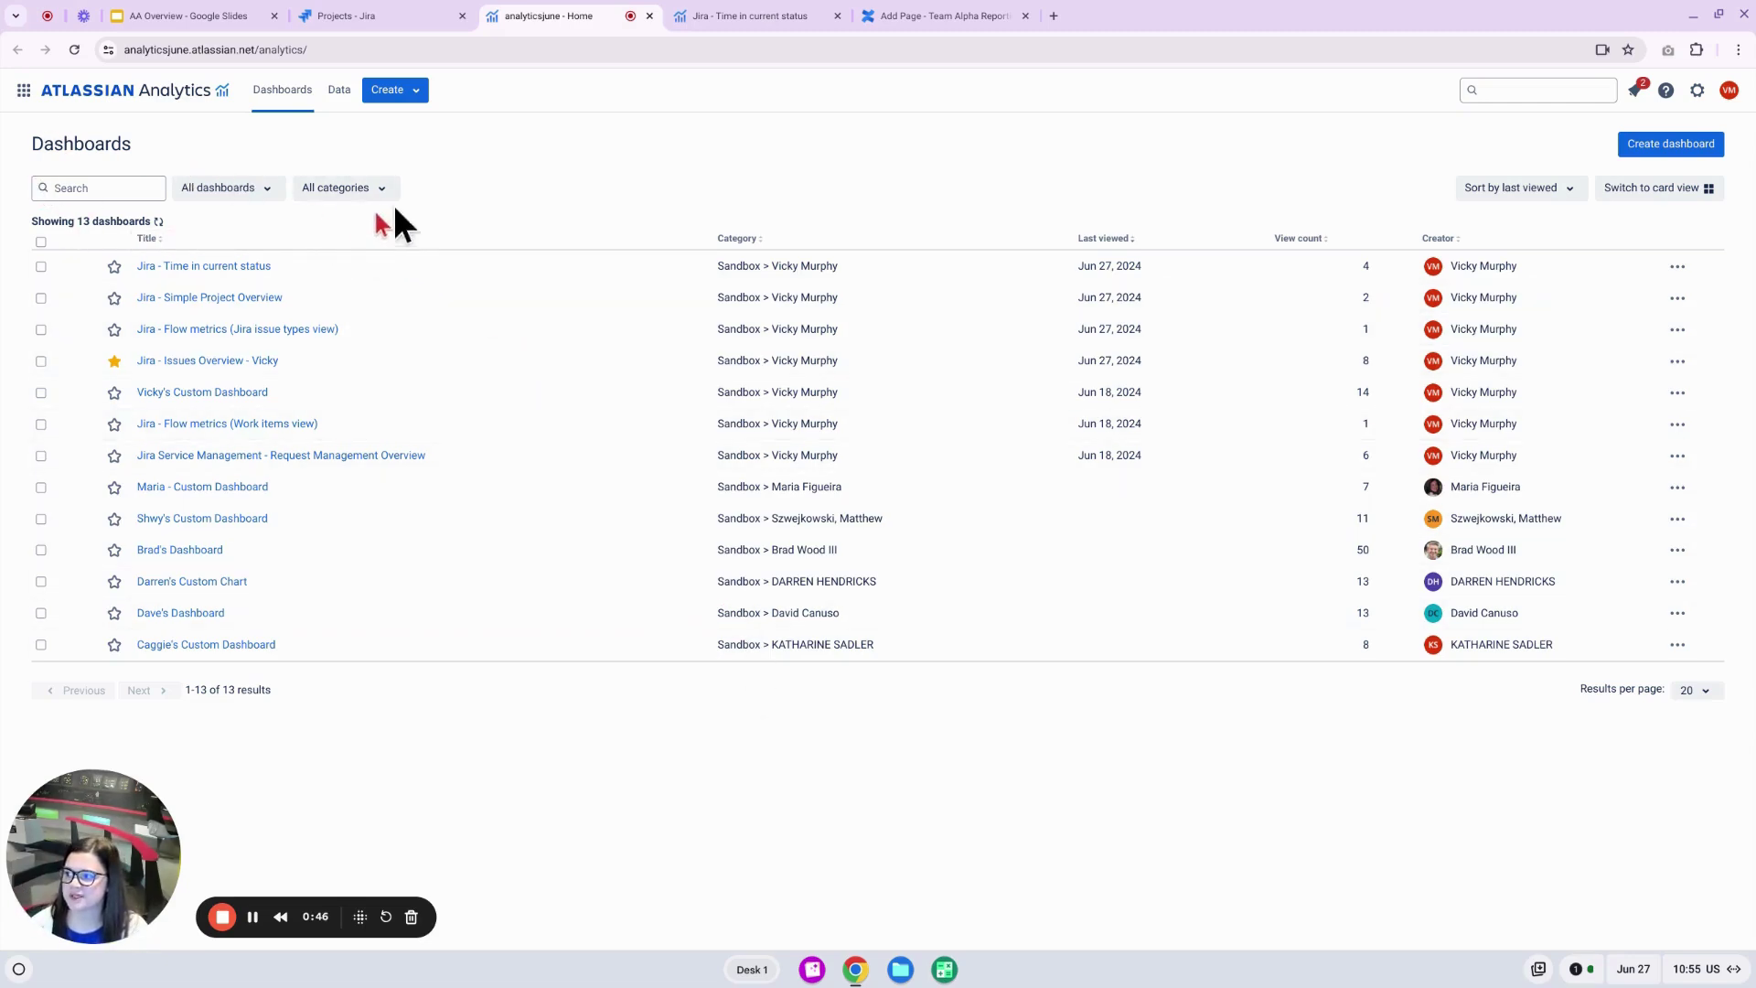
Star Jira - Time in current status as a favourite and show the dashboards as cards.
click(115, 267)
click(240, 192)
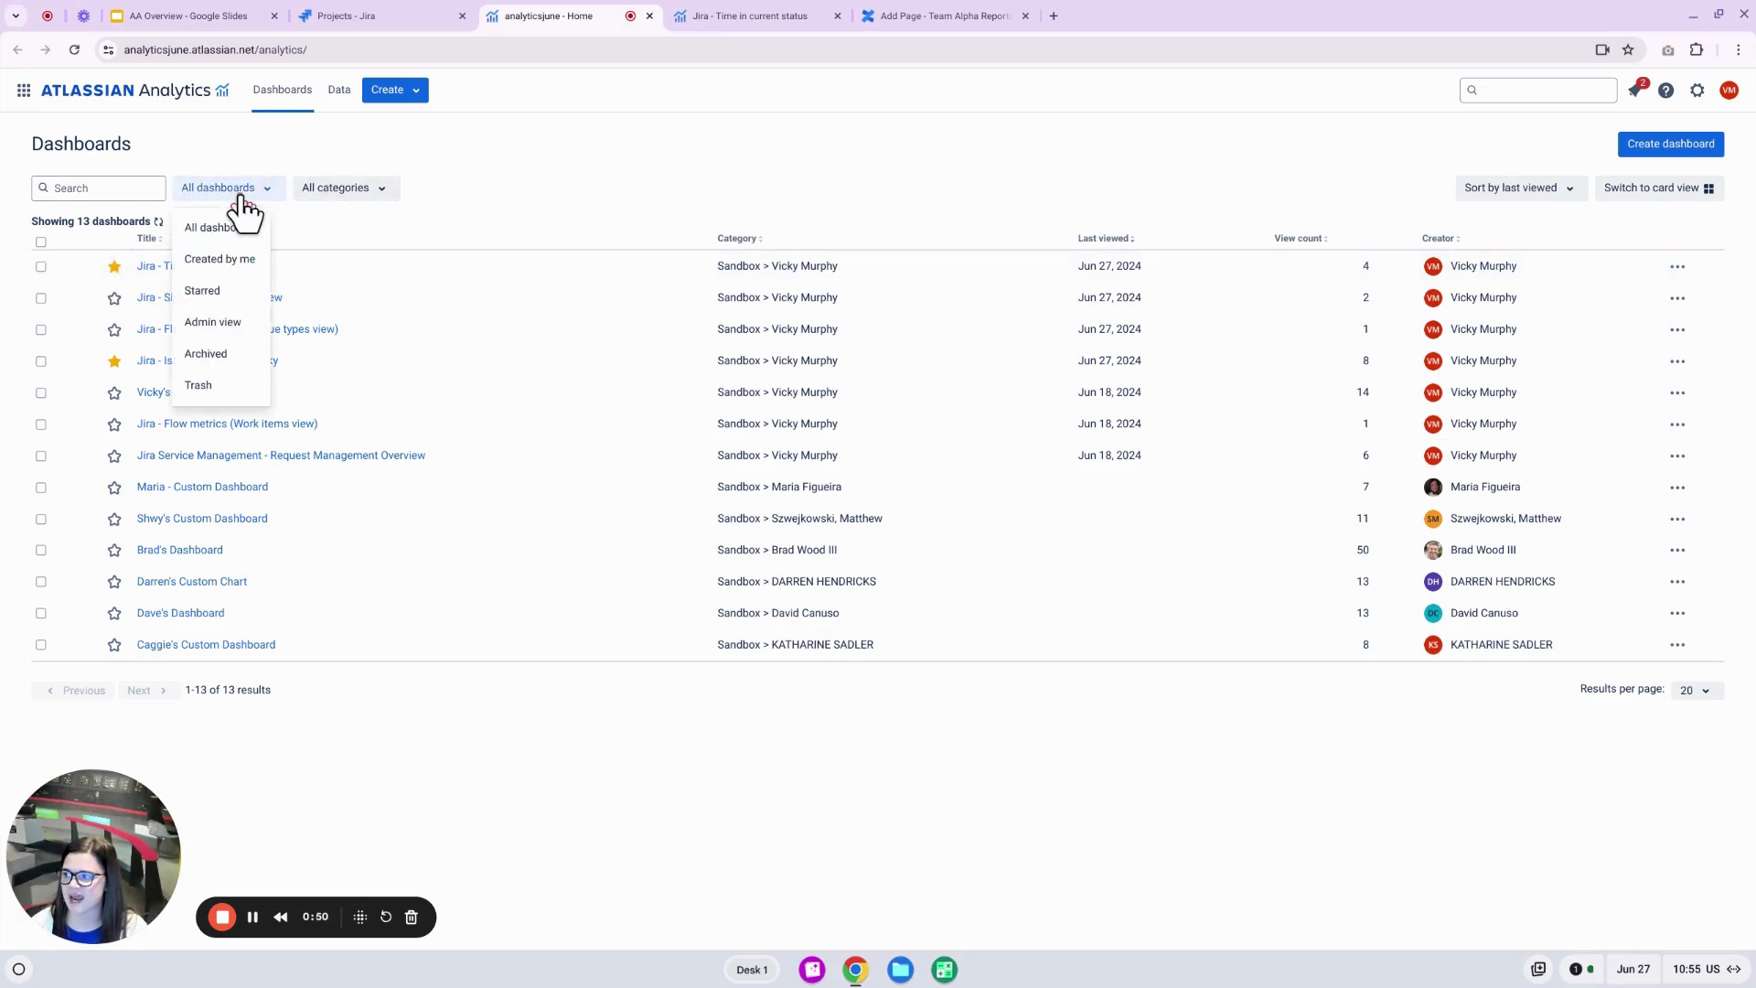
click(729, 183)
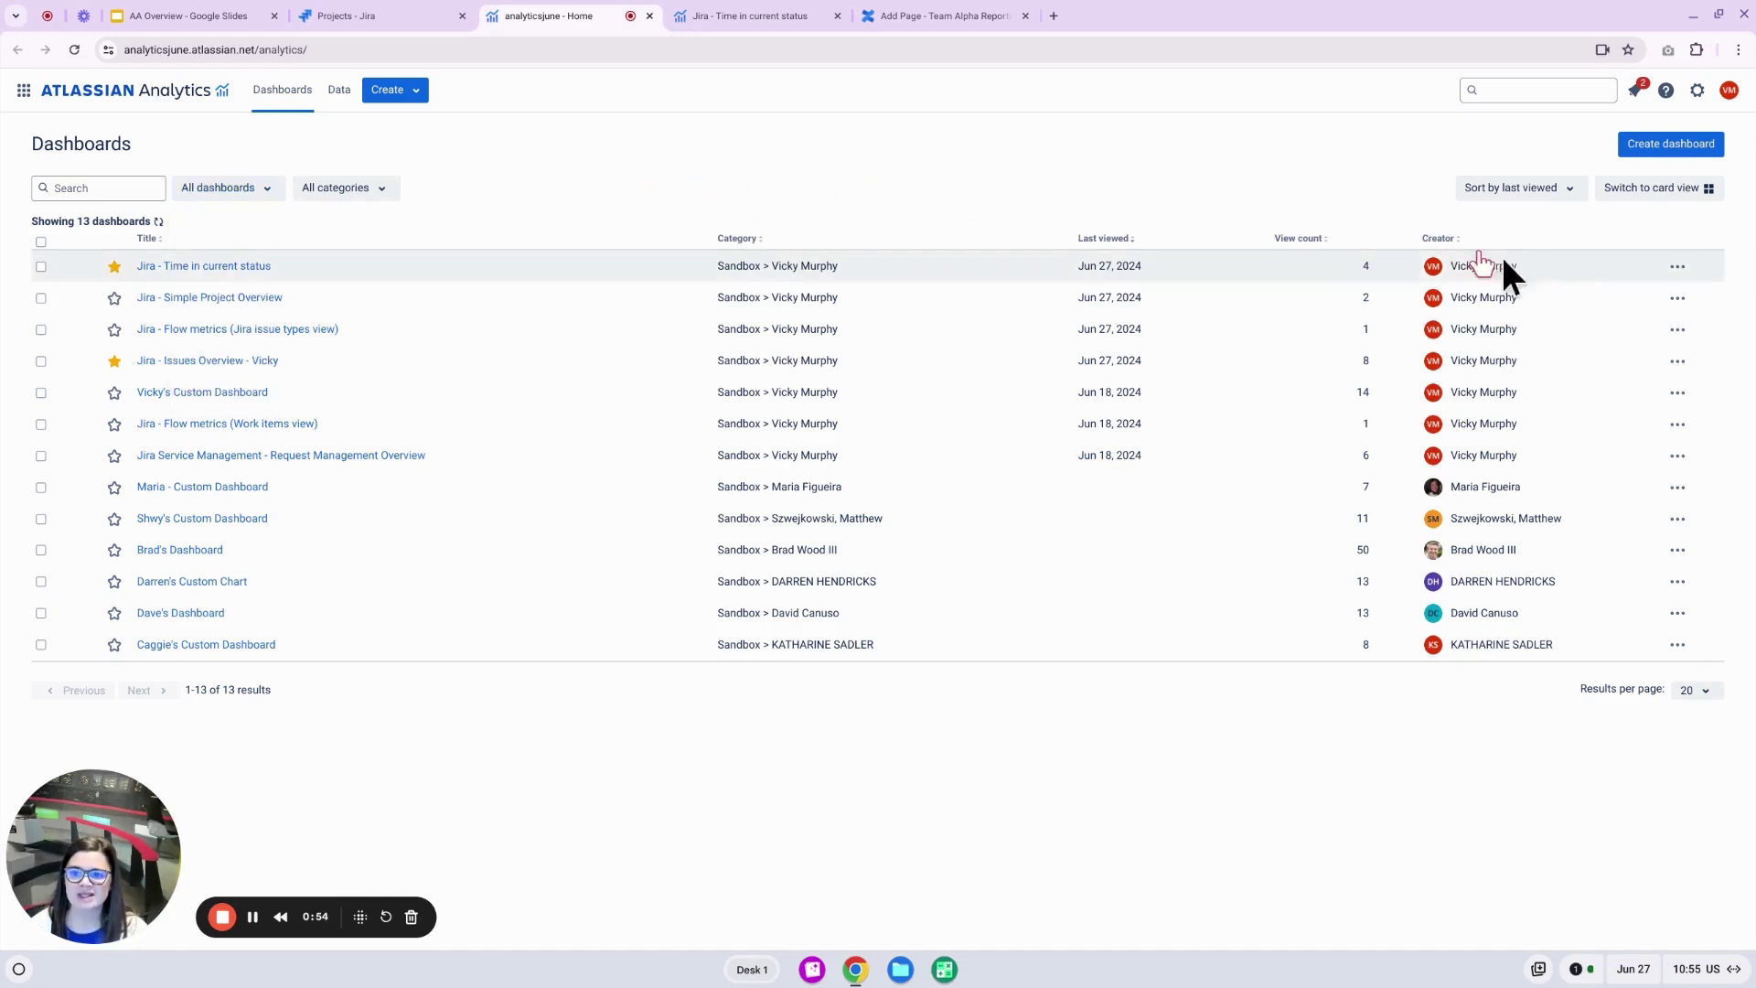
click(1655, 190)
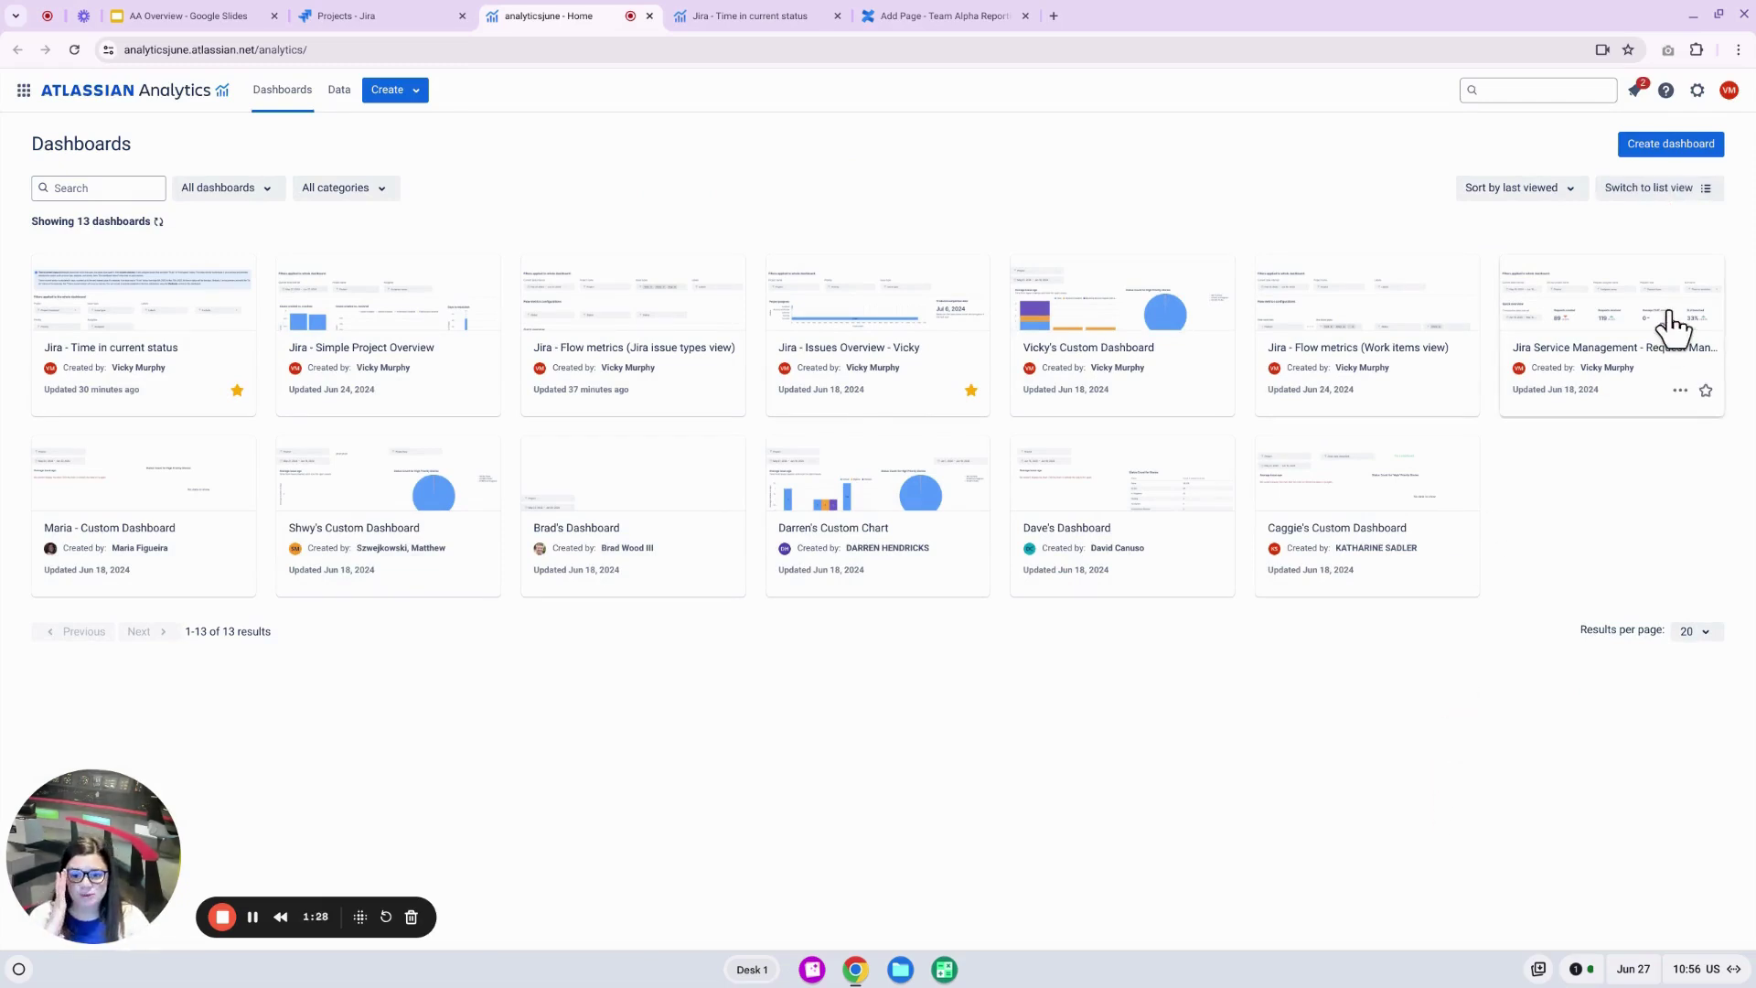
Create a dashboard from the Jira Cross-team DevOps effectiveness scorecard template.
click(1702, 153)
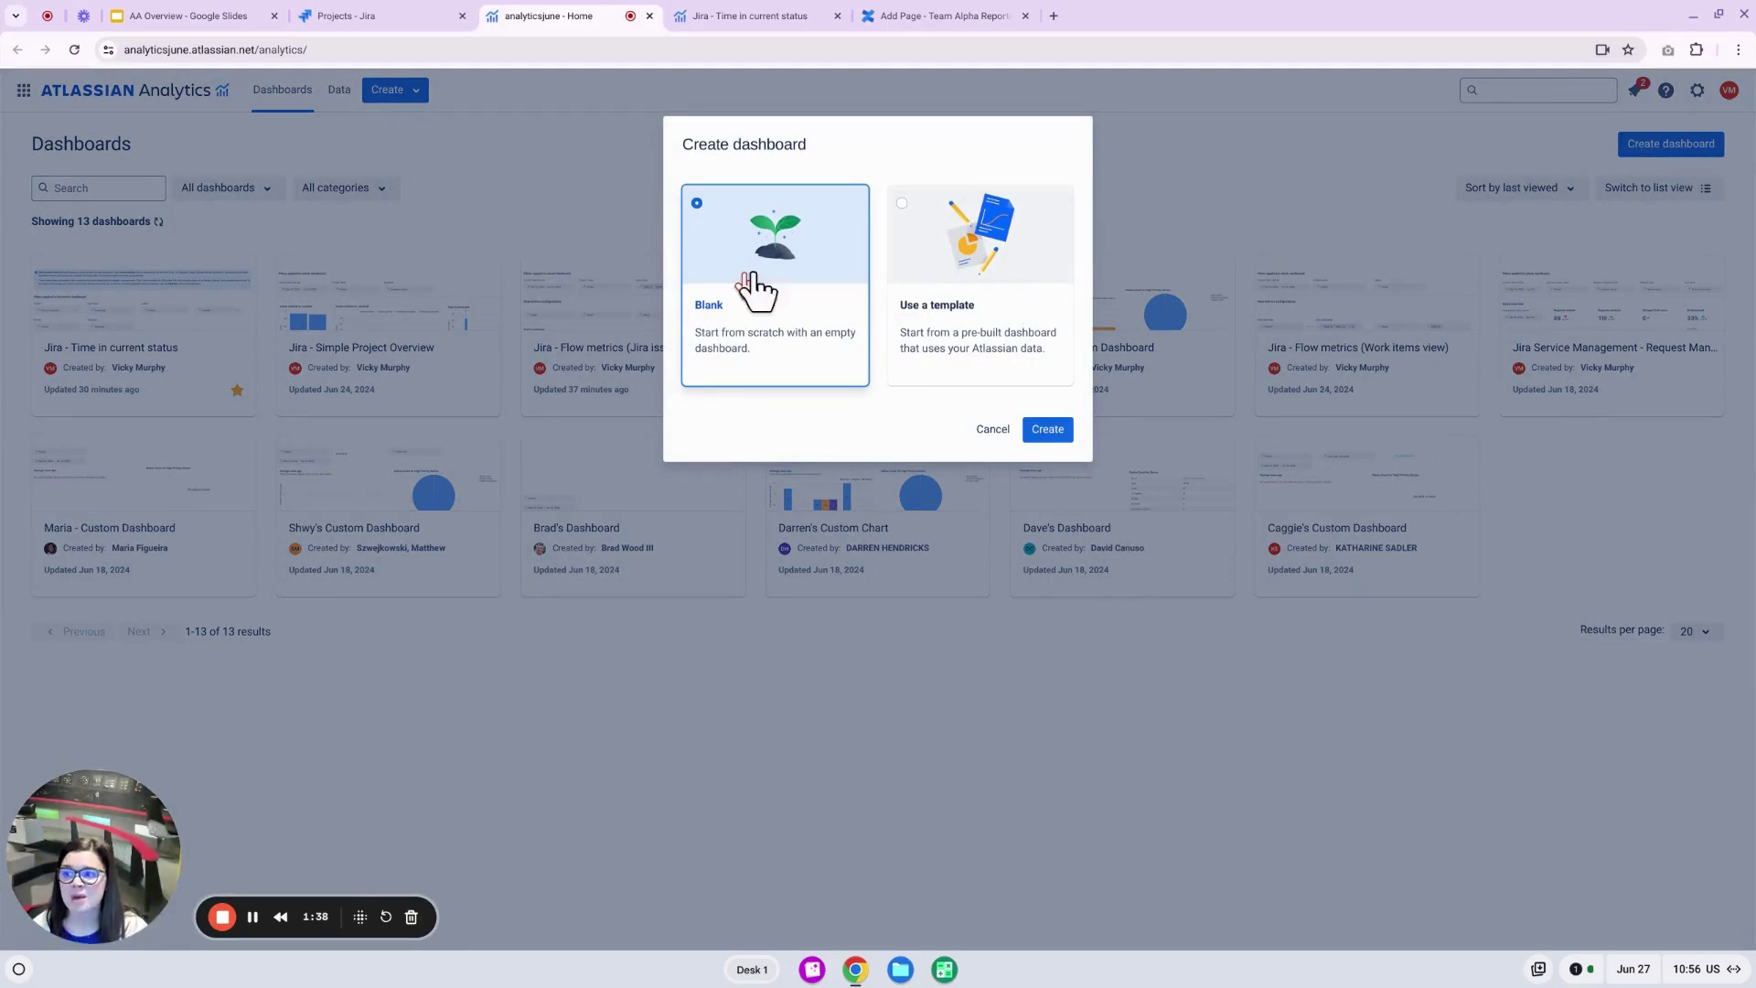
click(998, 294)
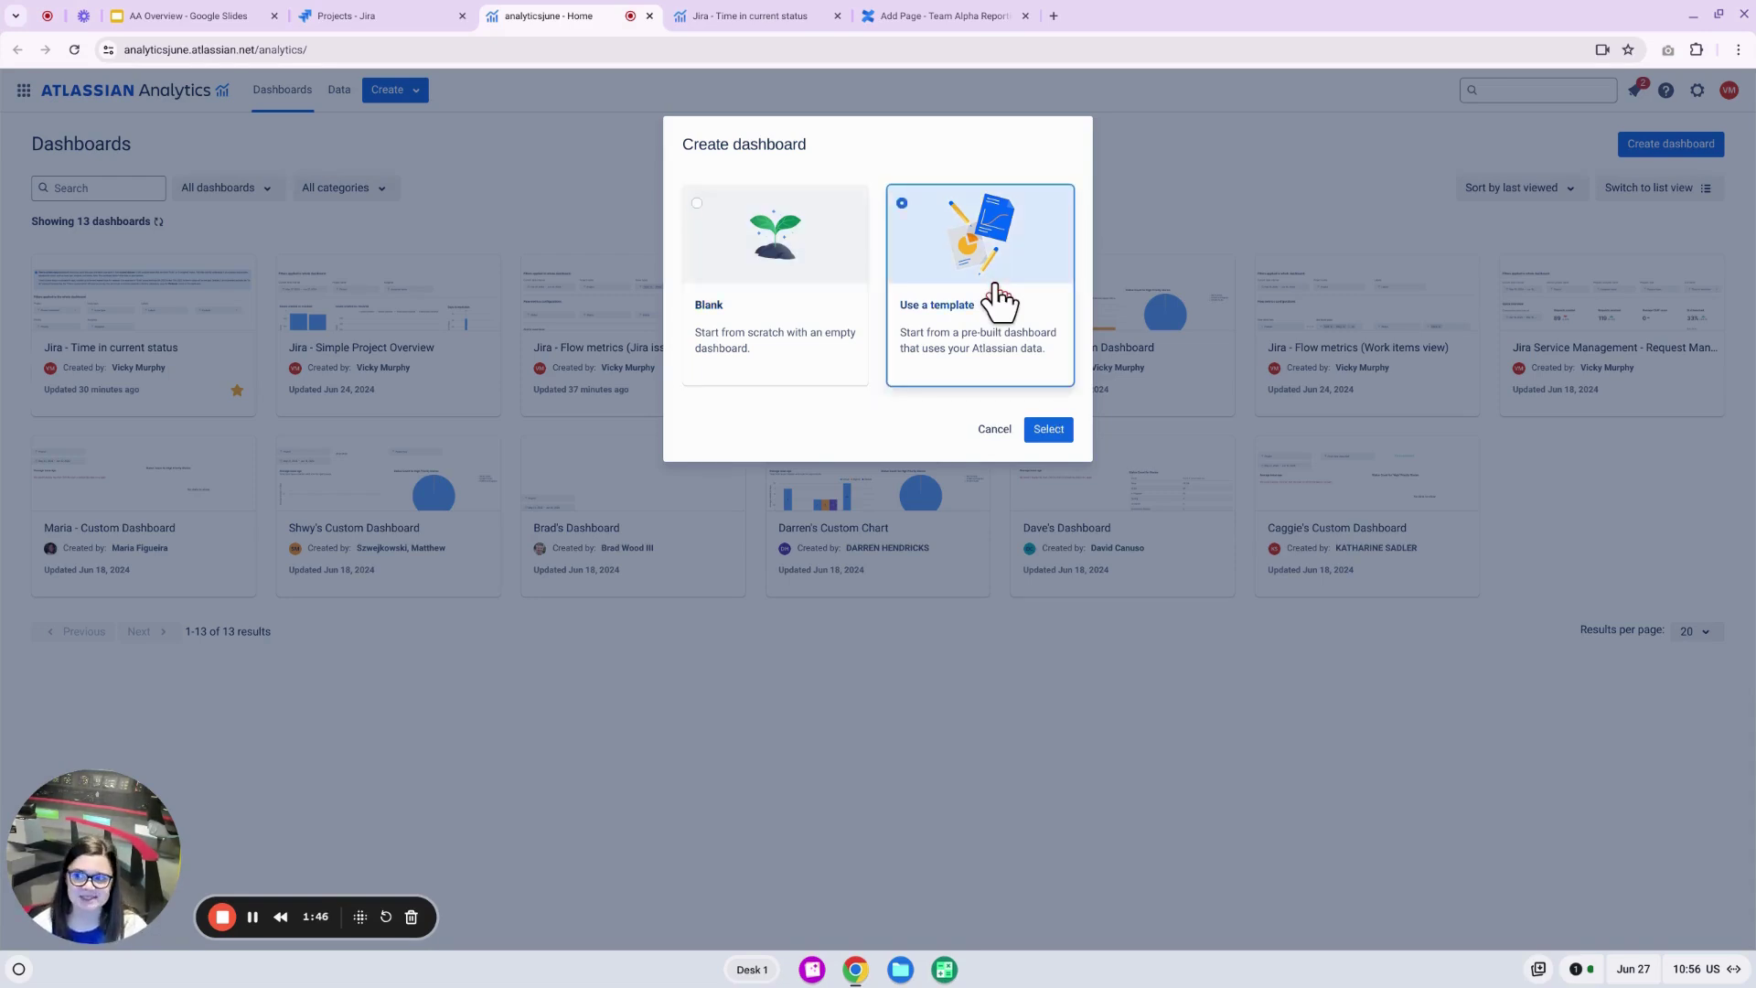
click(1049, 429)
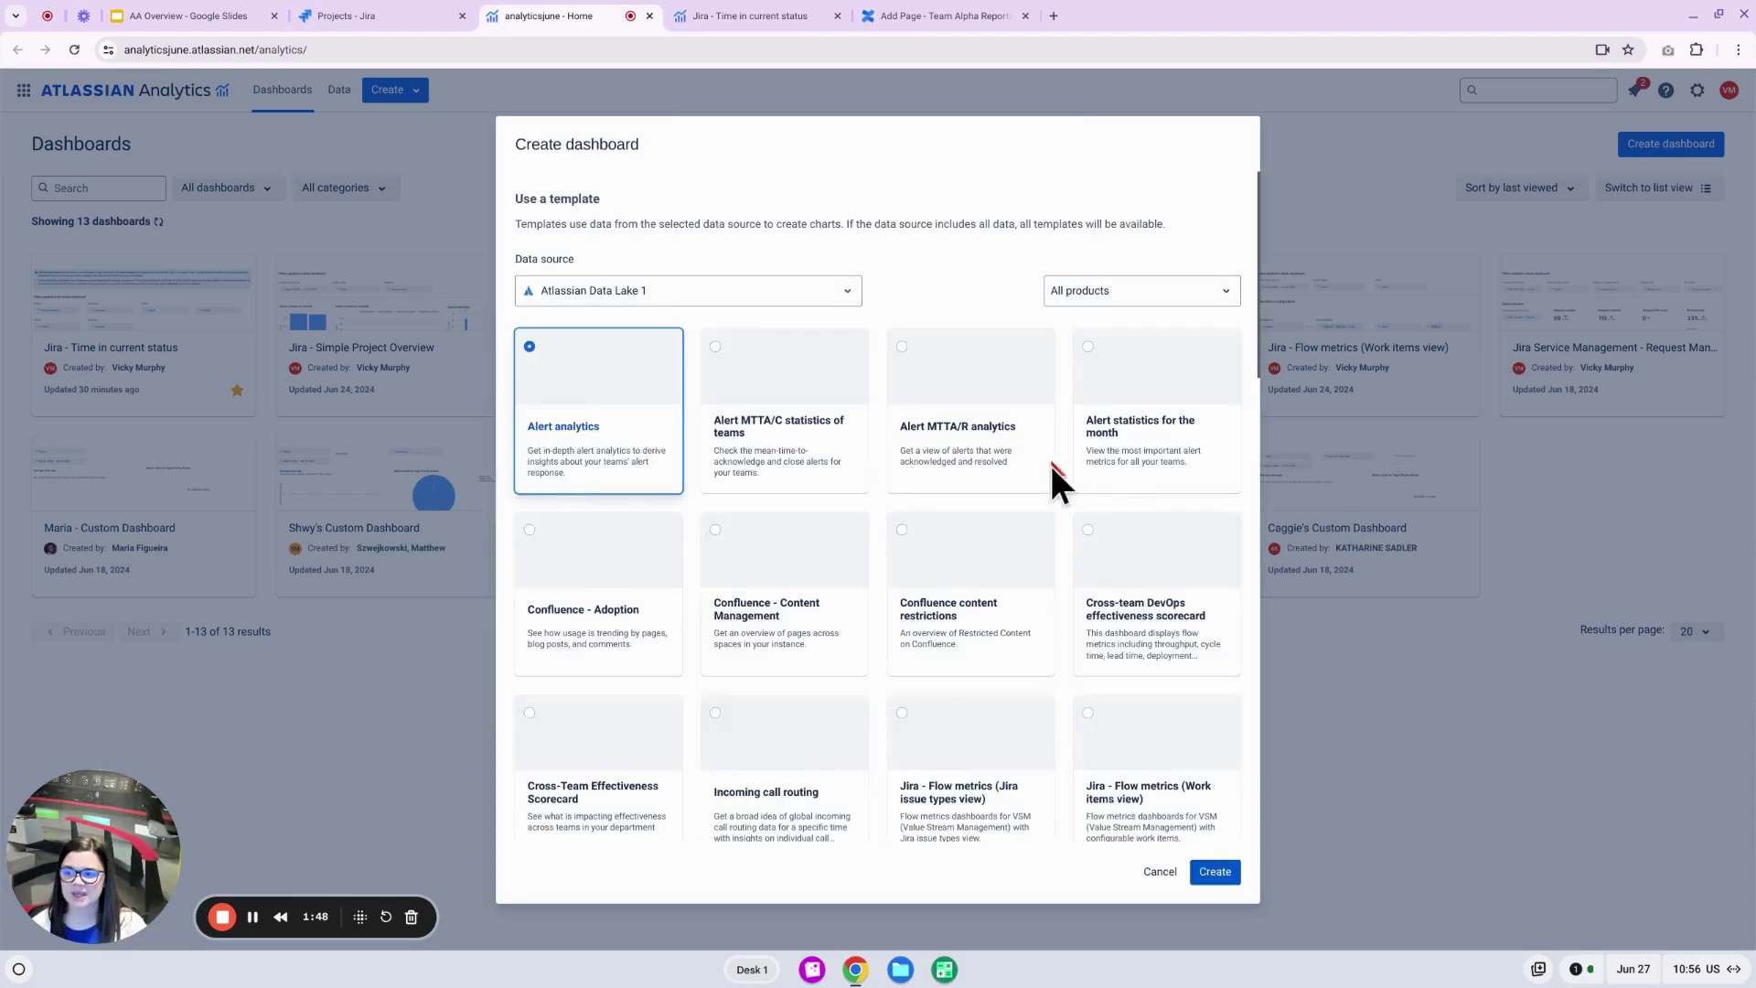
scroll(1034, 638, down, 3)
scroll(1035, 590, up, 3)
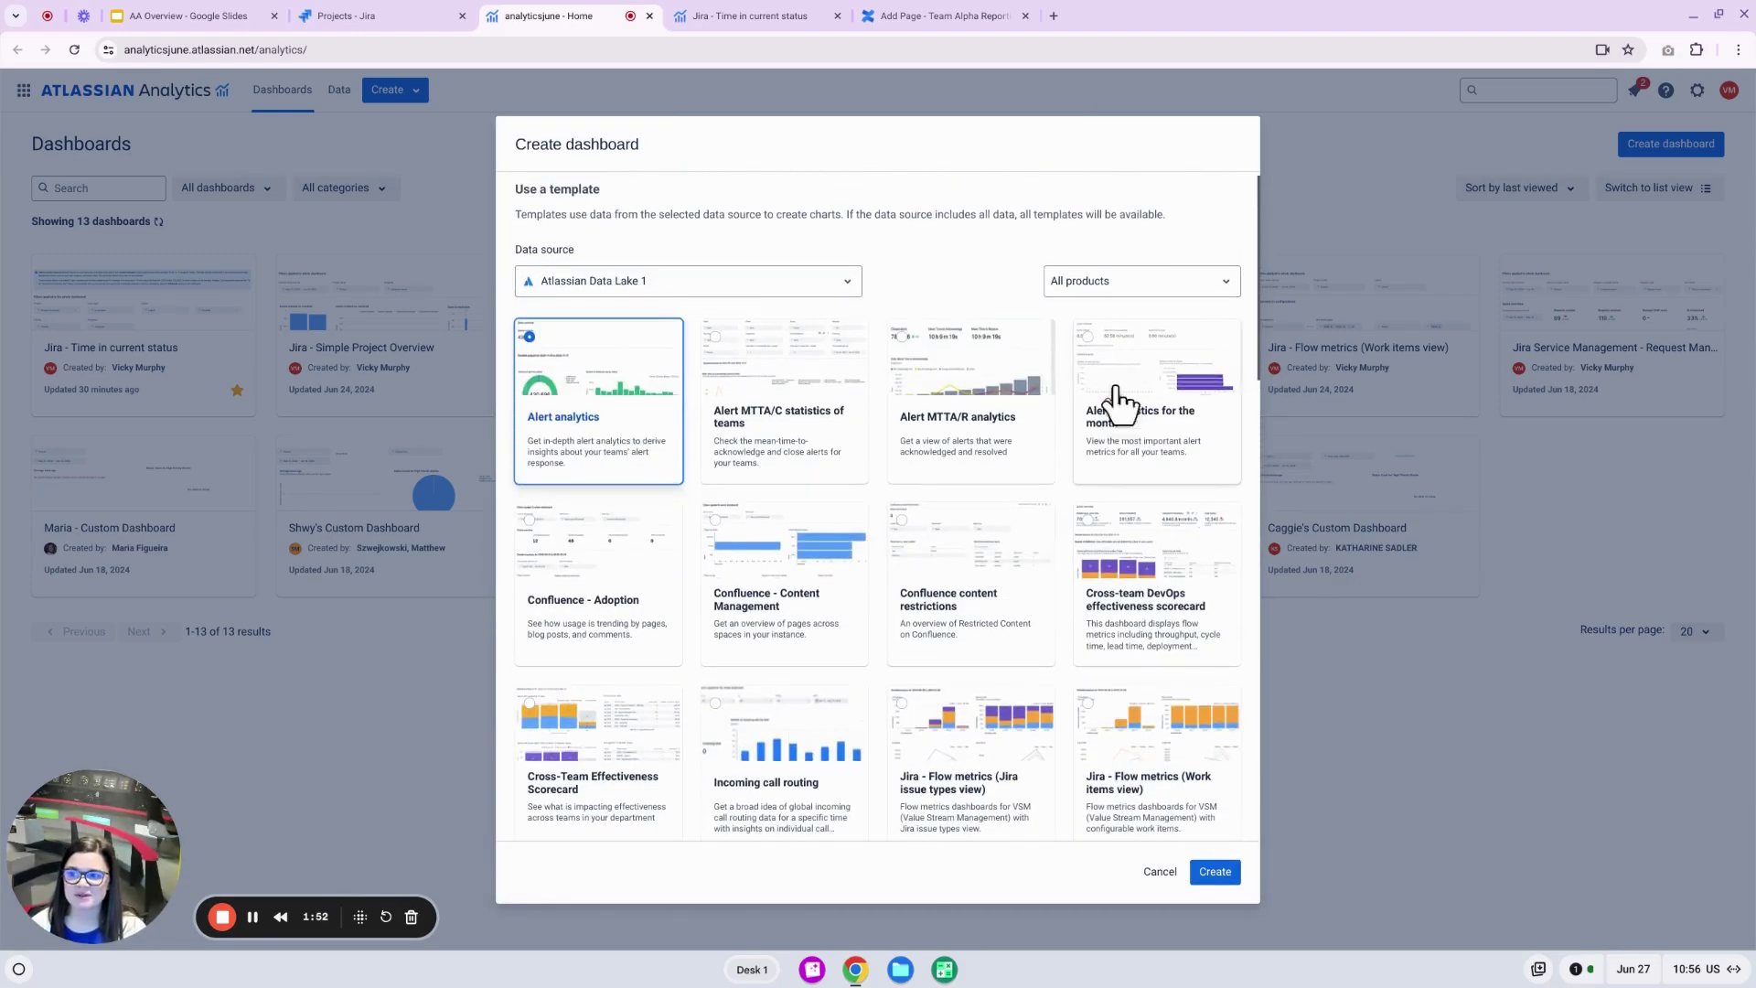
click(1132, 291)
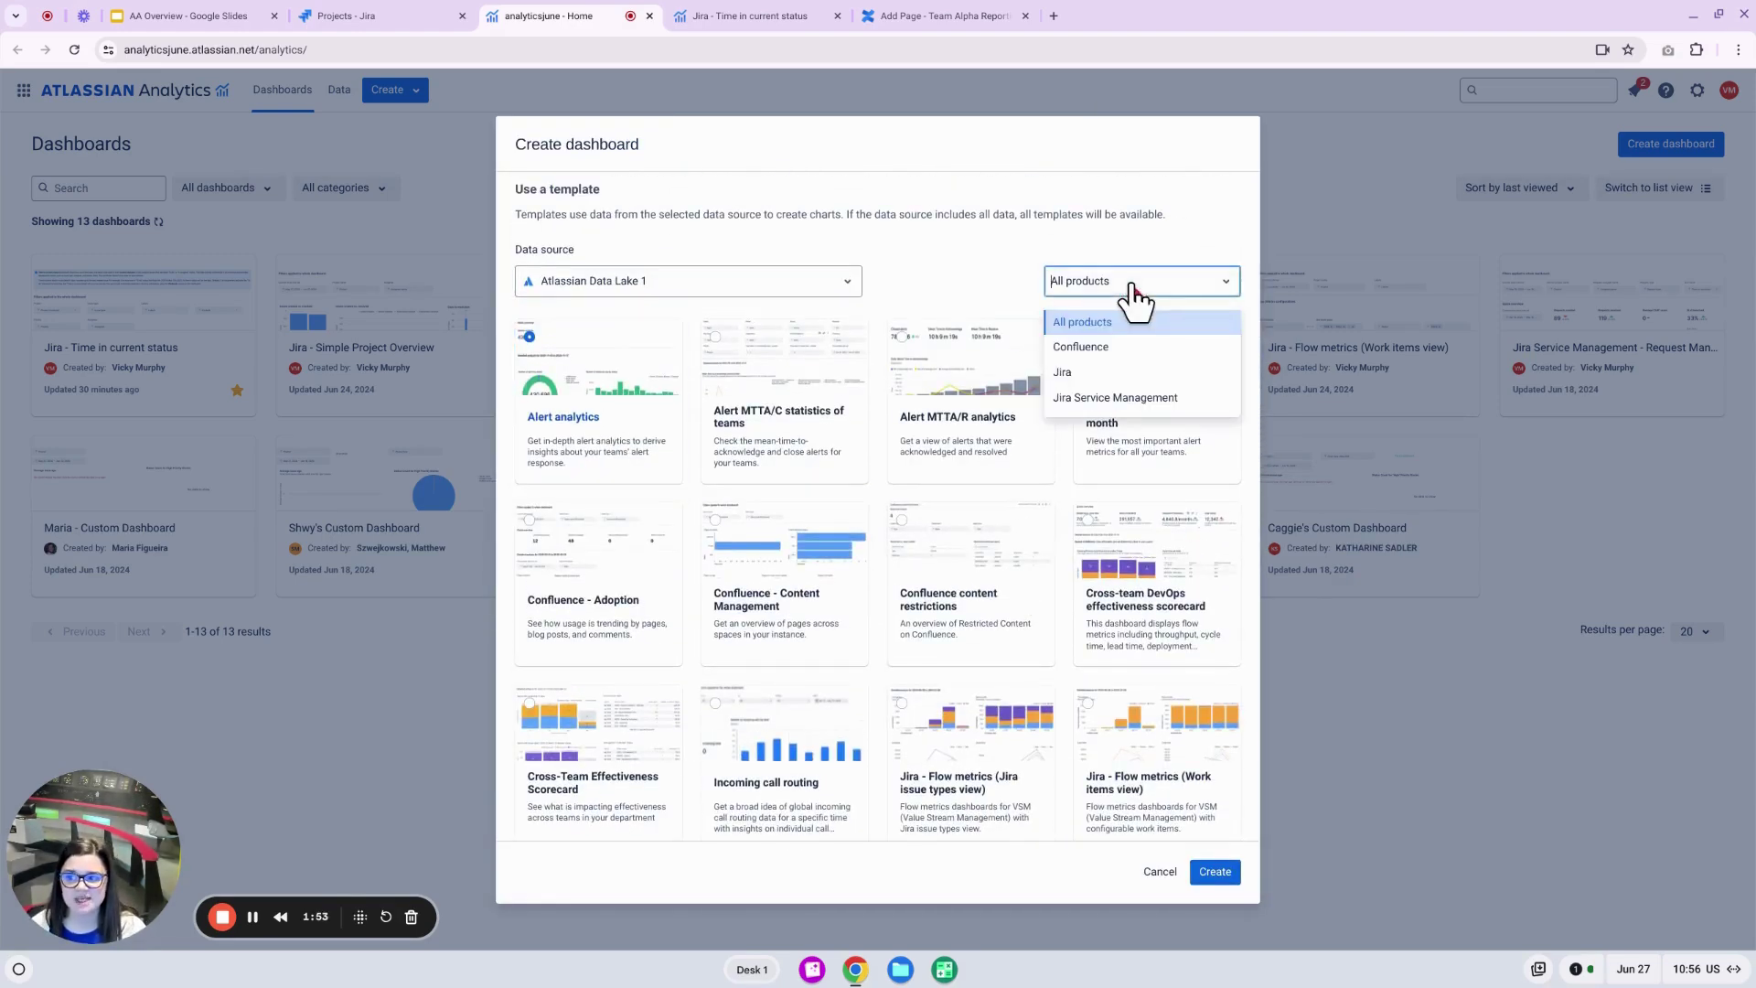
click(1124, 371)
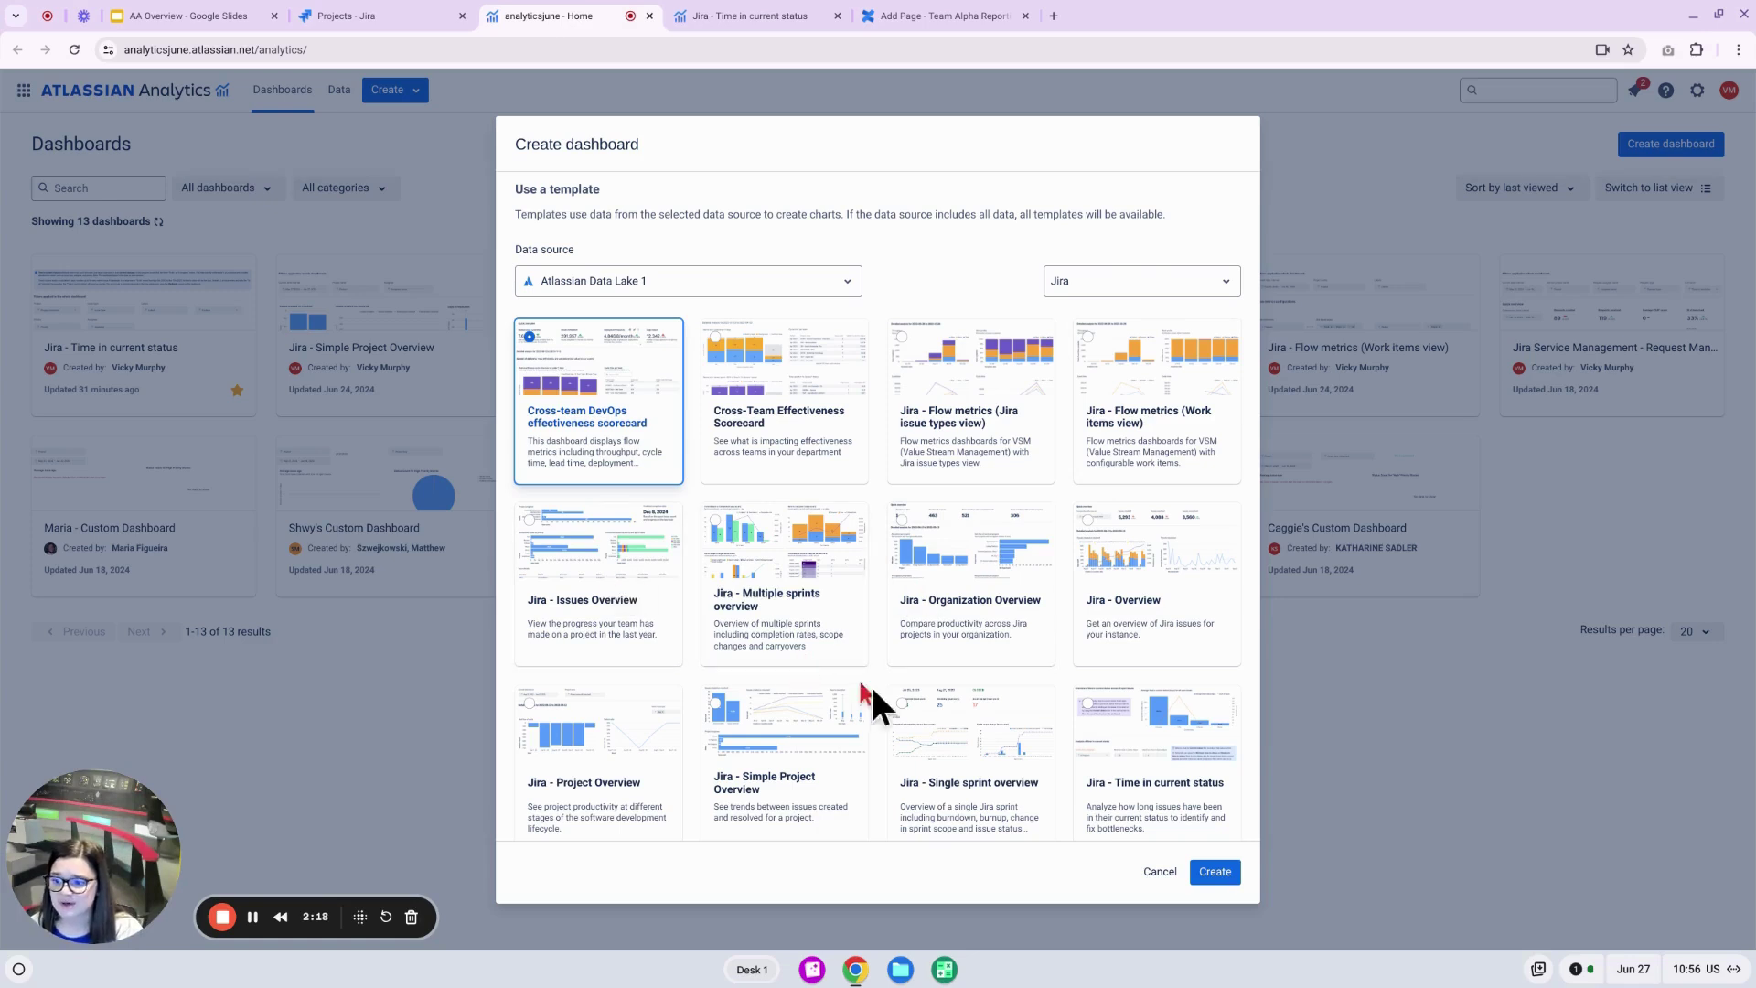
click(1216, 877)
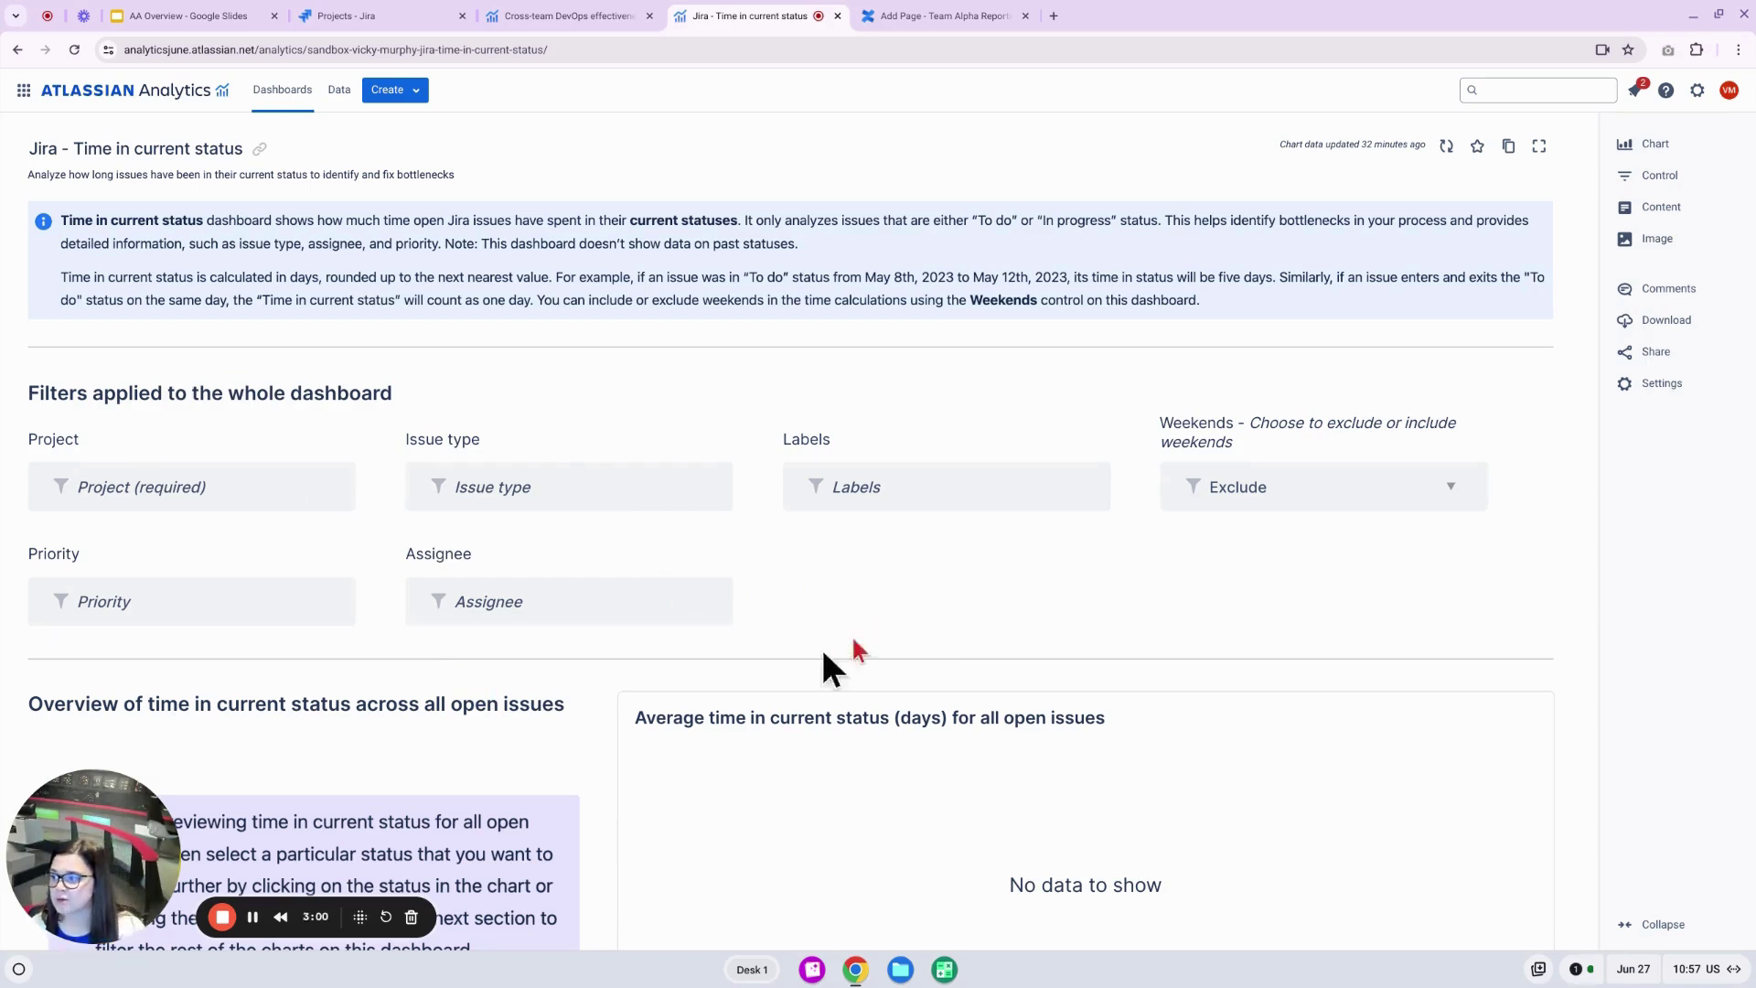
Filter the whole dashboard to the PLAT project.
click(206, 494)
scroll(267, 634, down, 1)
click(248, 654)
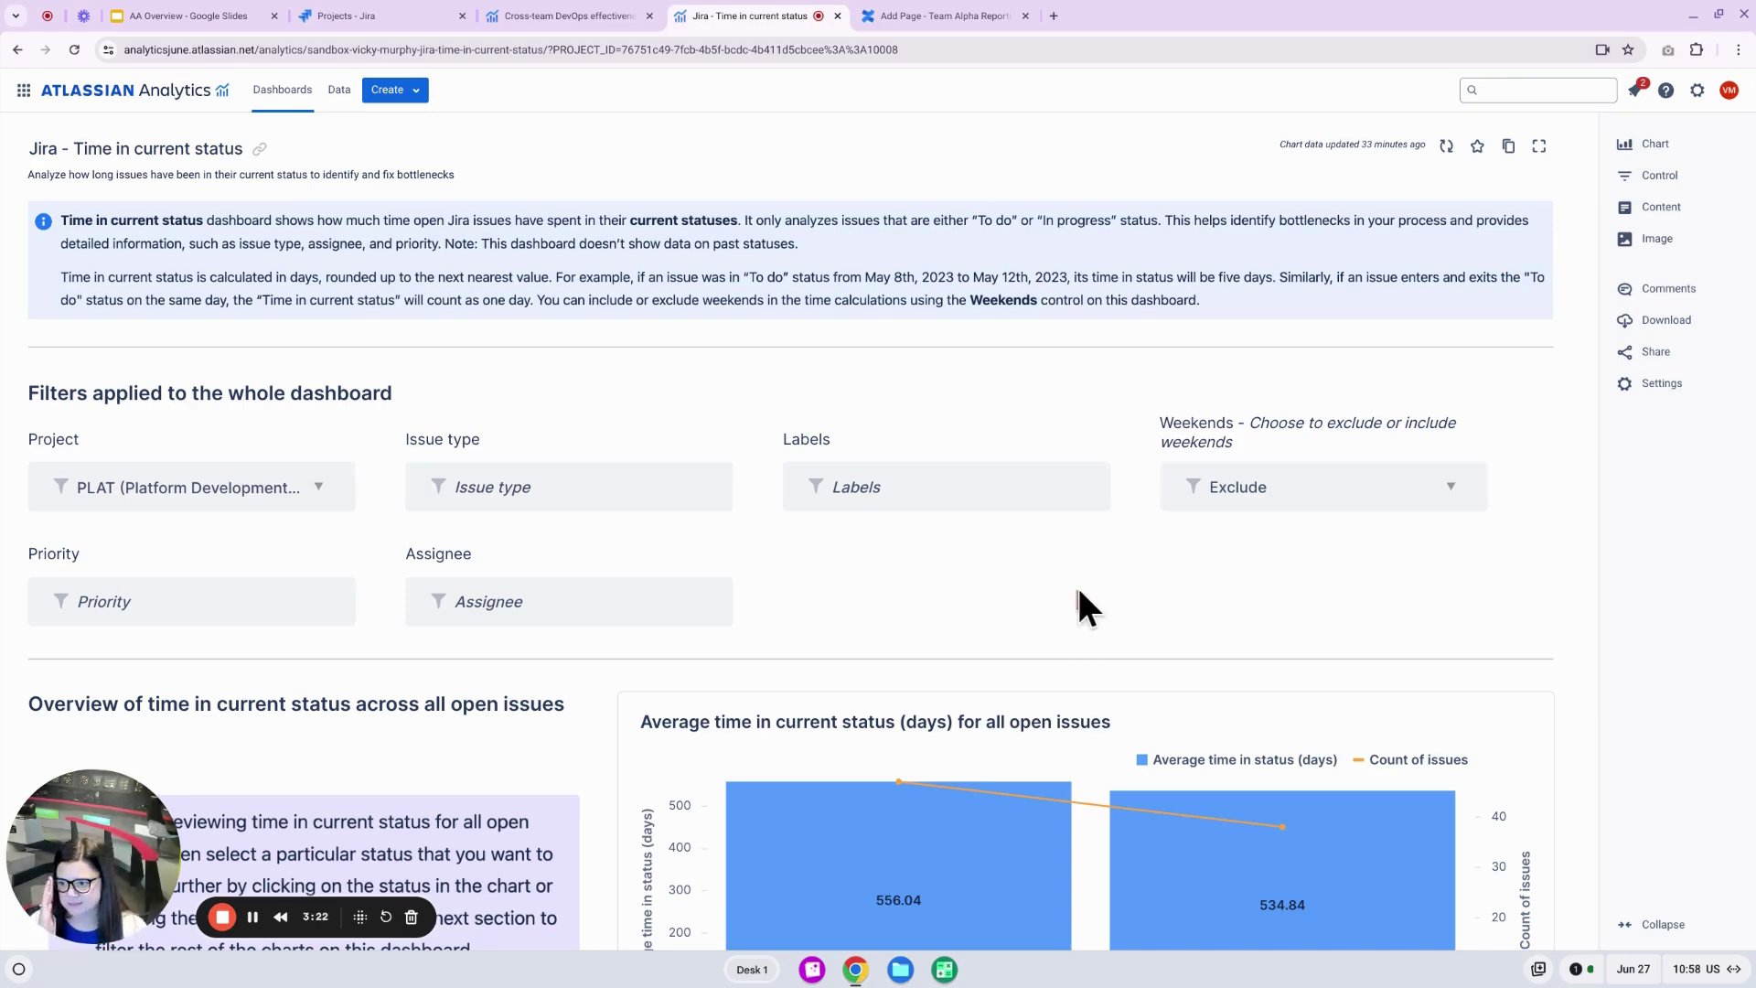
Scroll down to the time-in-status bubble charts by issue type, priority and assignee.
scroll(1134, 595, down, 2)
scroll(1348, 555, down, 5)
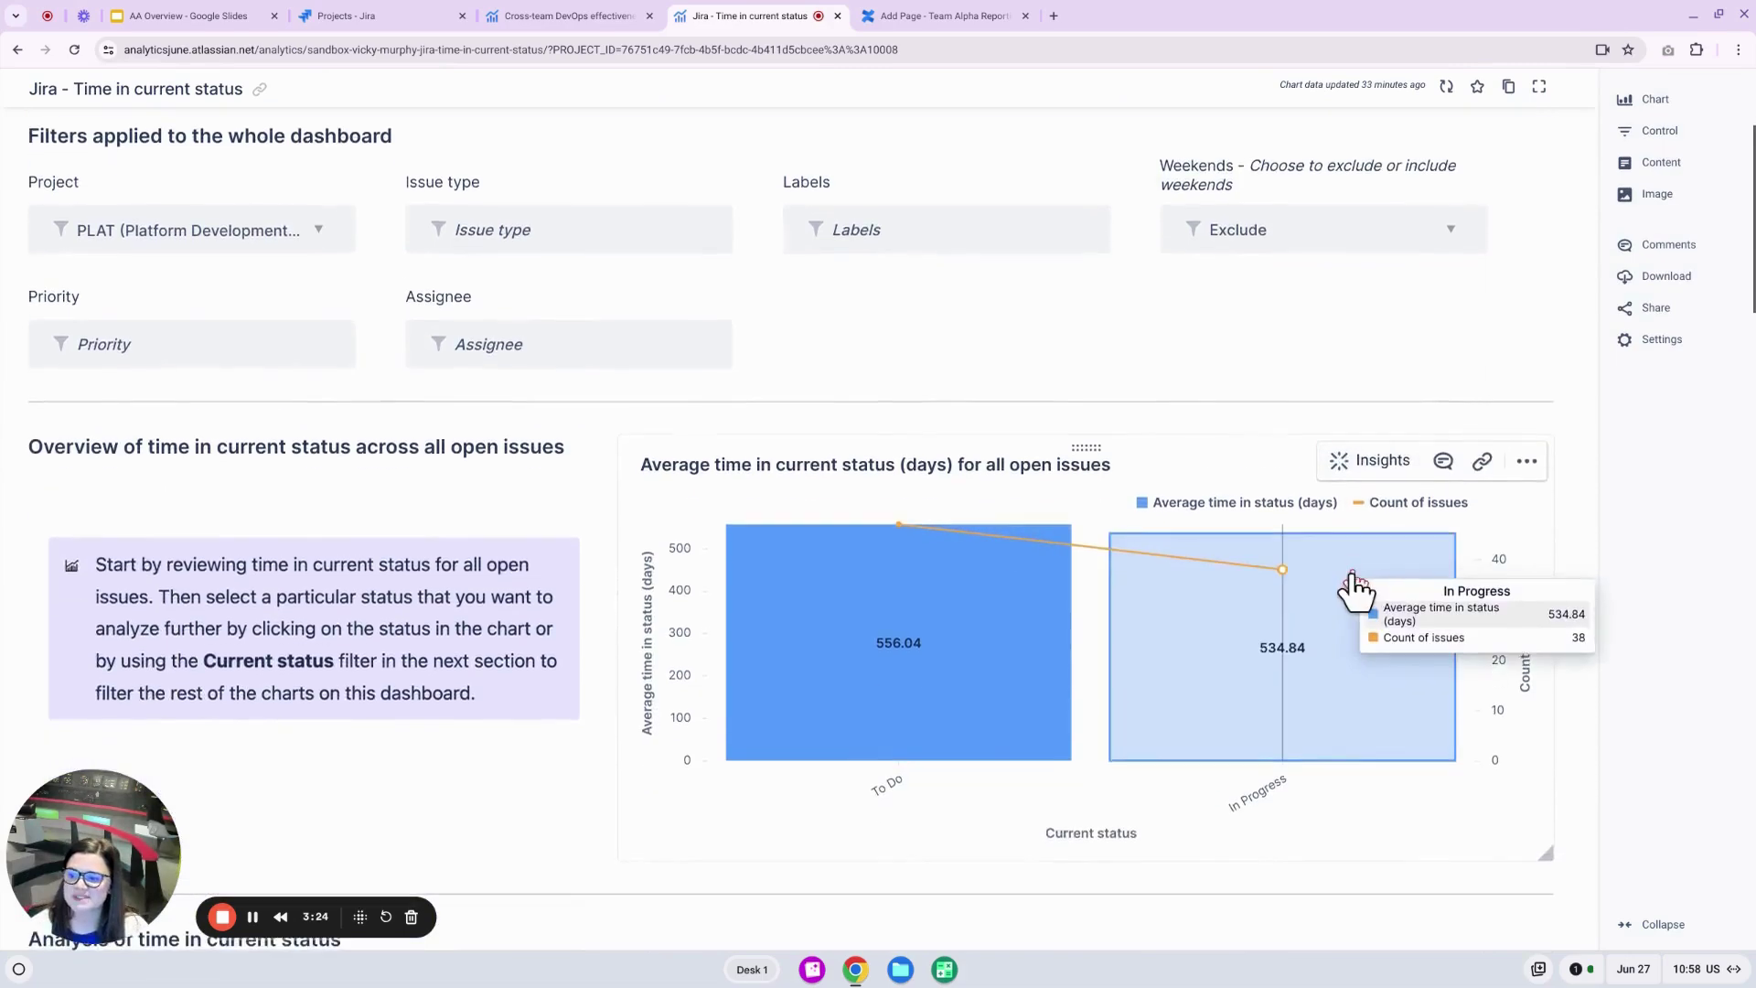
scroll(1464, 794, down, 4)
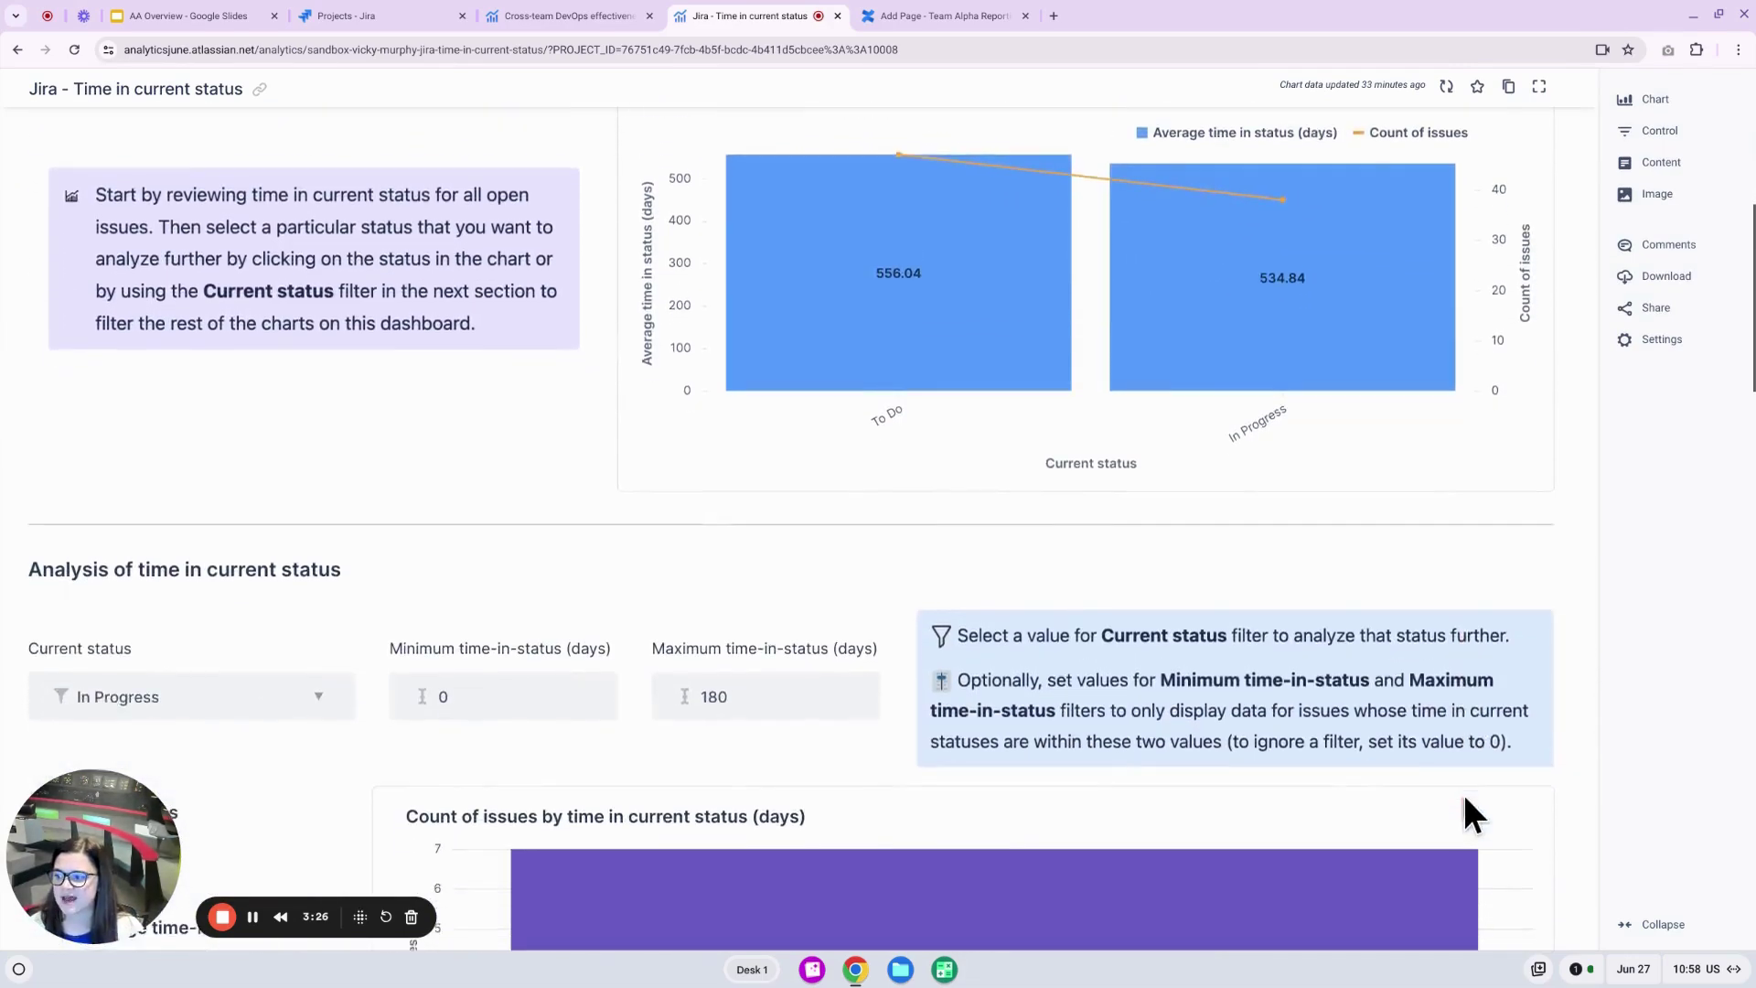
scroll(309, 644, down, 4)
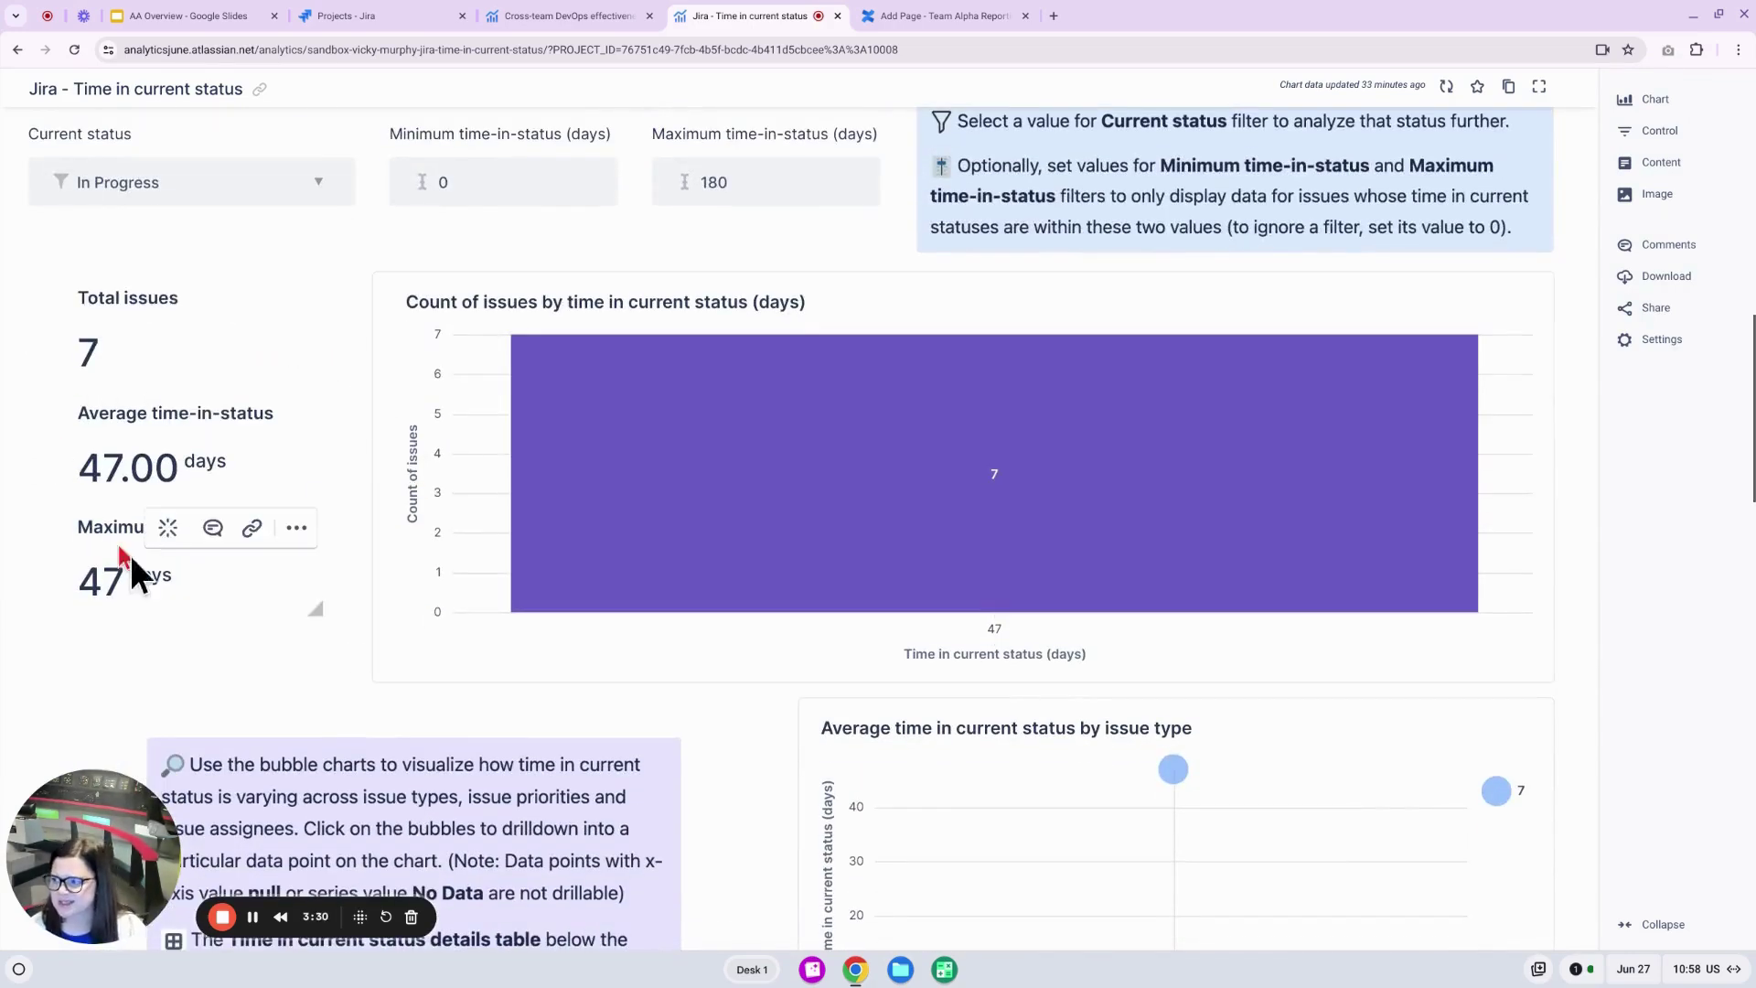
scroll(700, 819, down, 3)
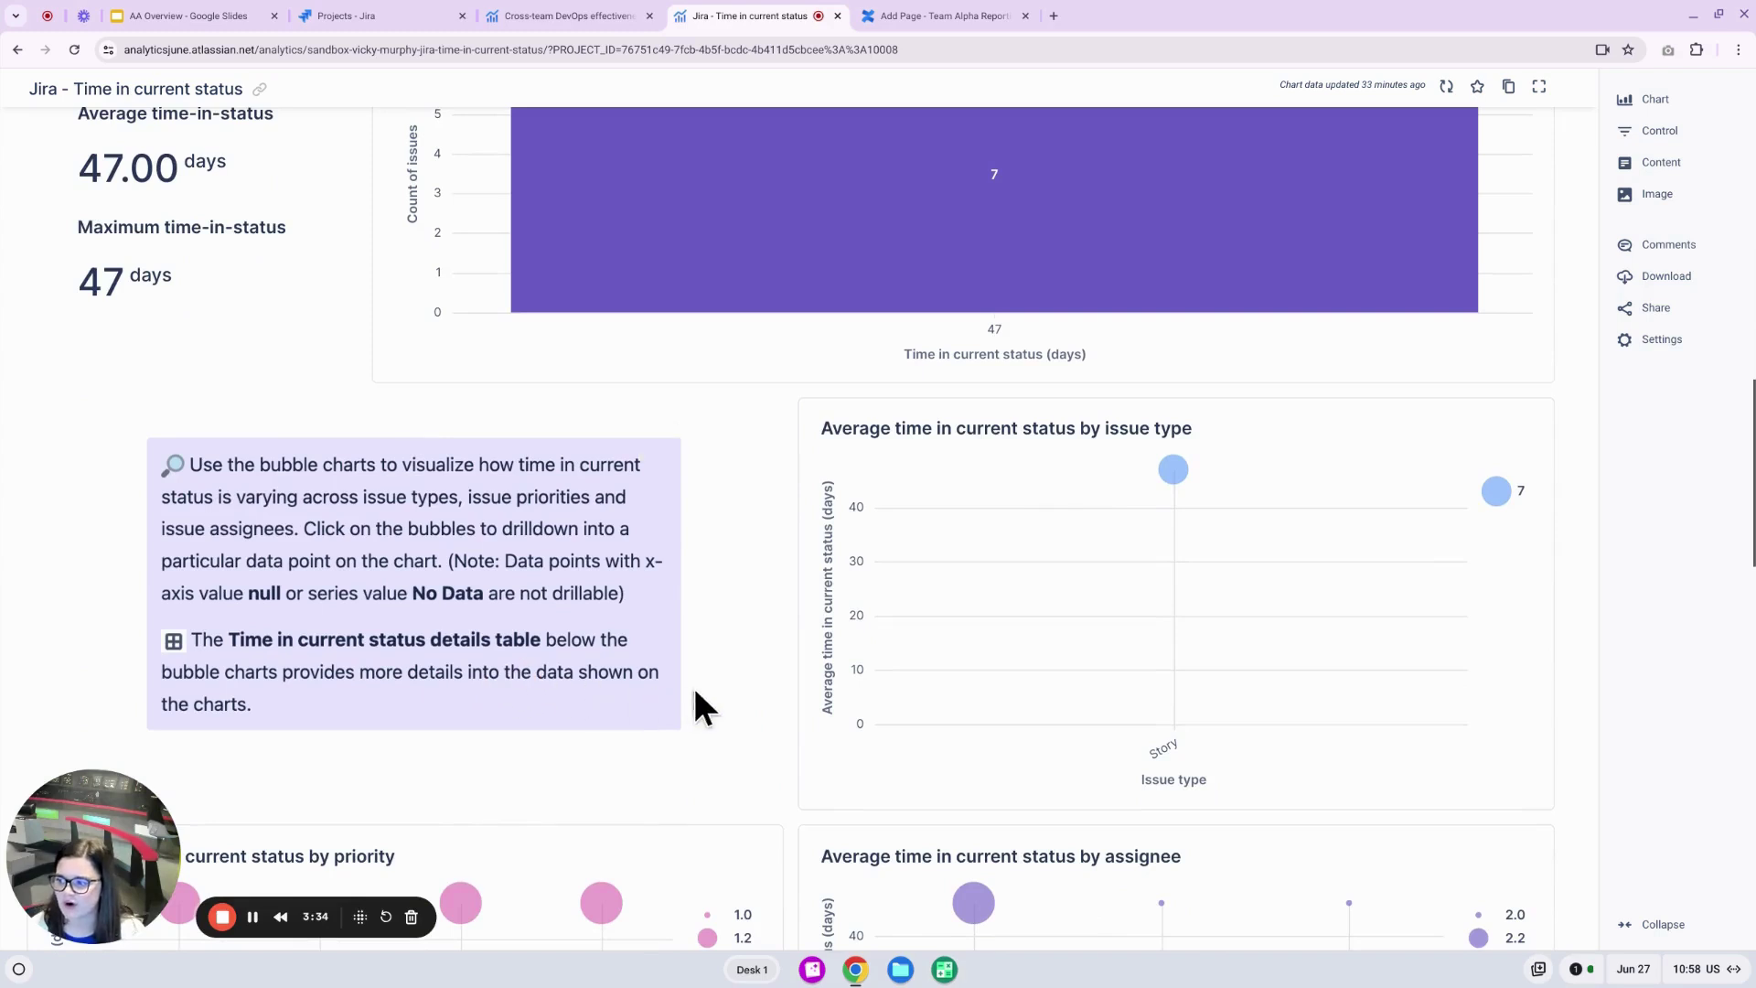
scroll(705, 688, down, 1)
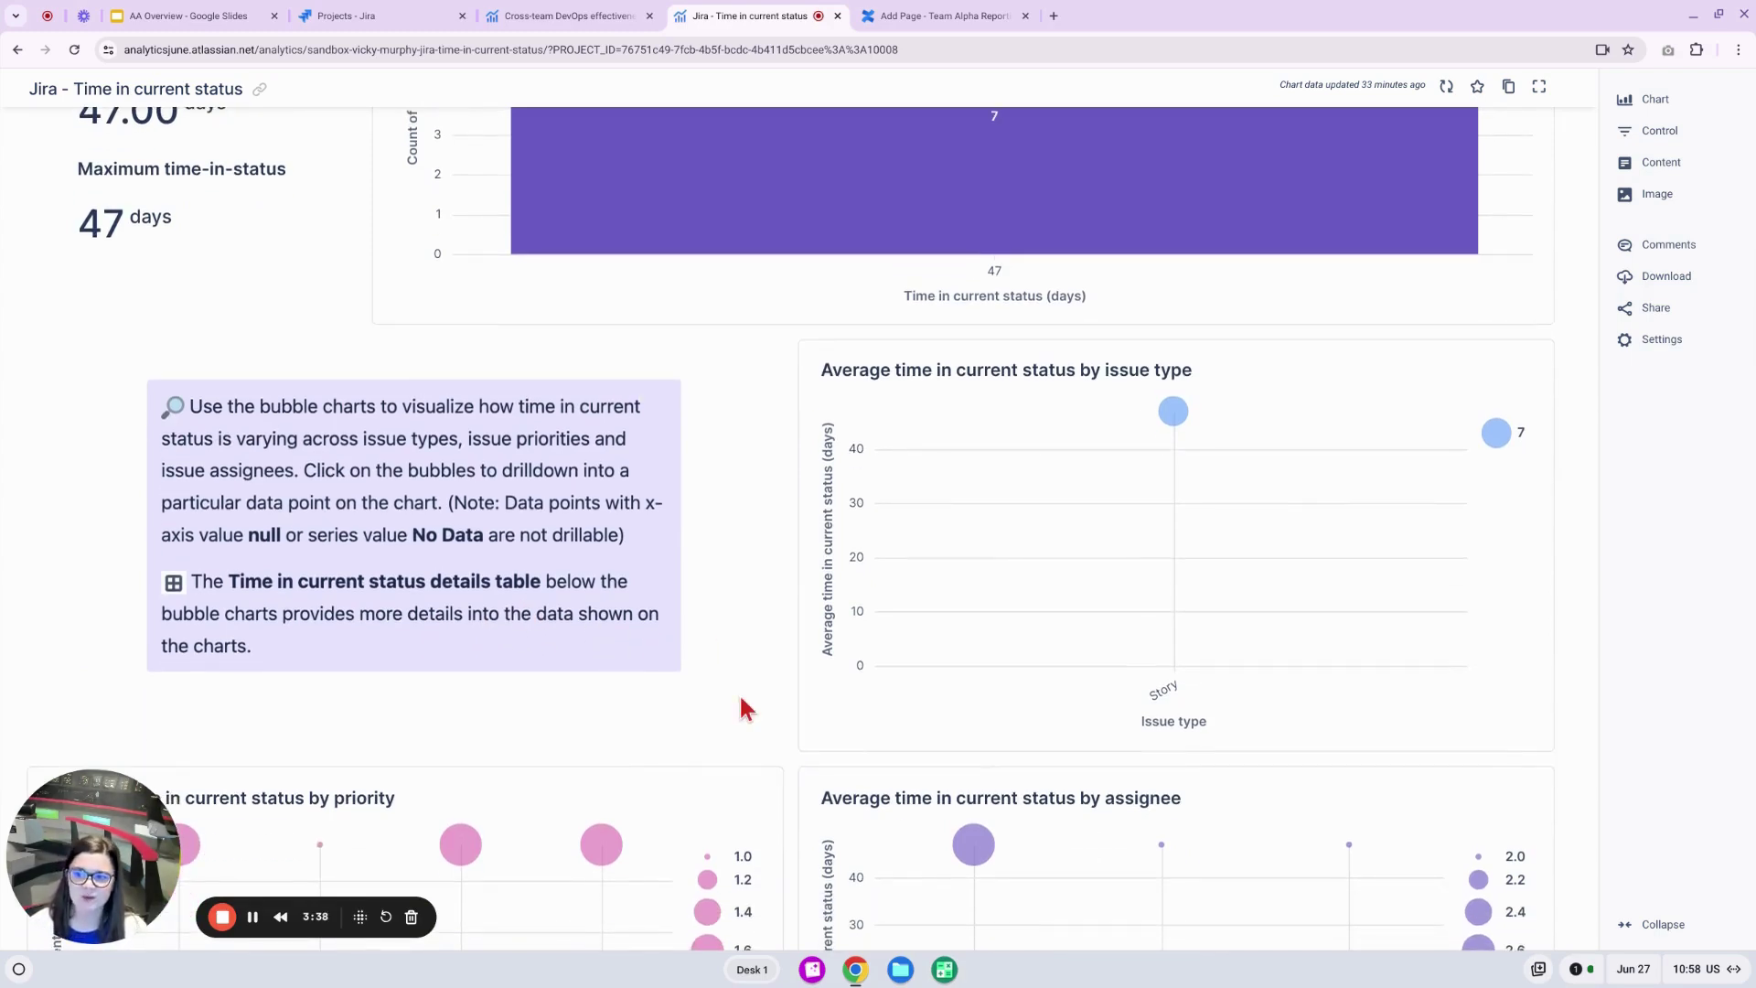
scroll(739, 689, down, 1)
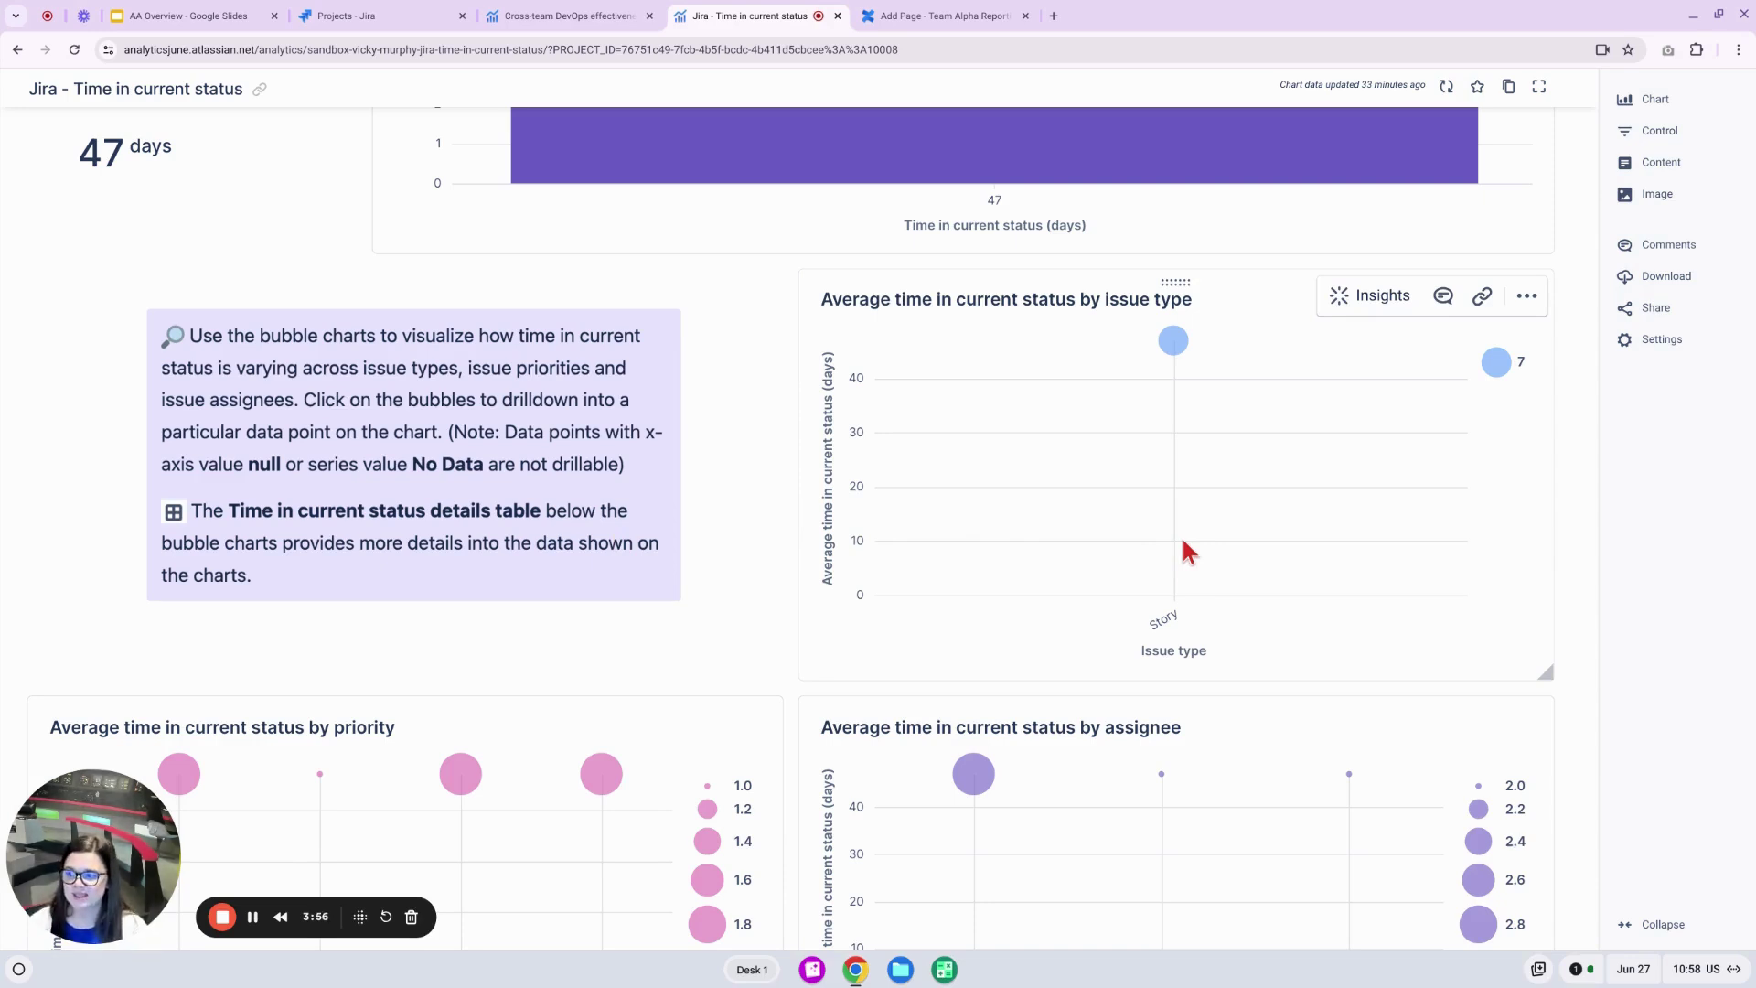
scroll(1538, 563, down, 1)
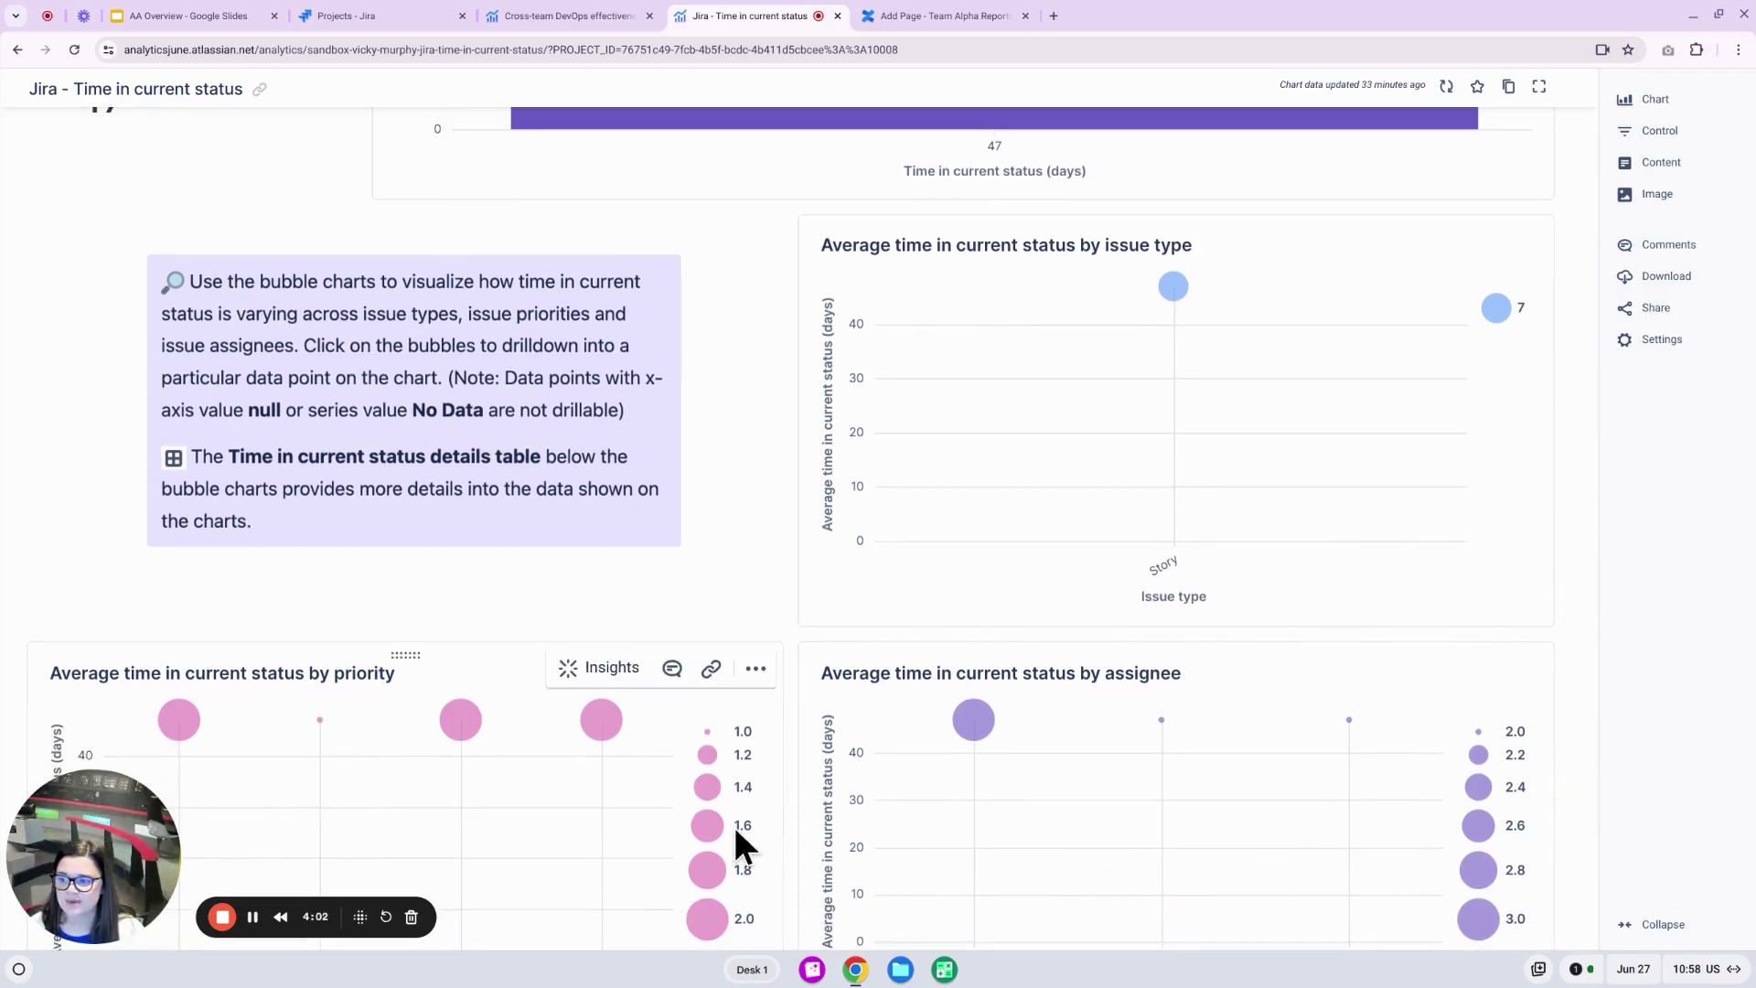
scroll(732, 823, down, 2)
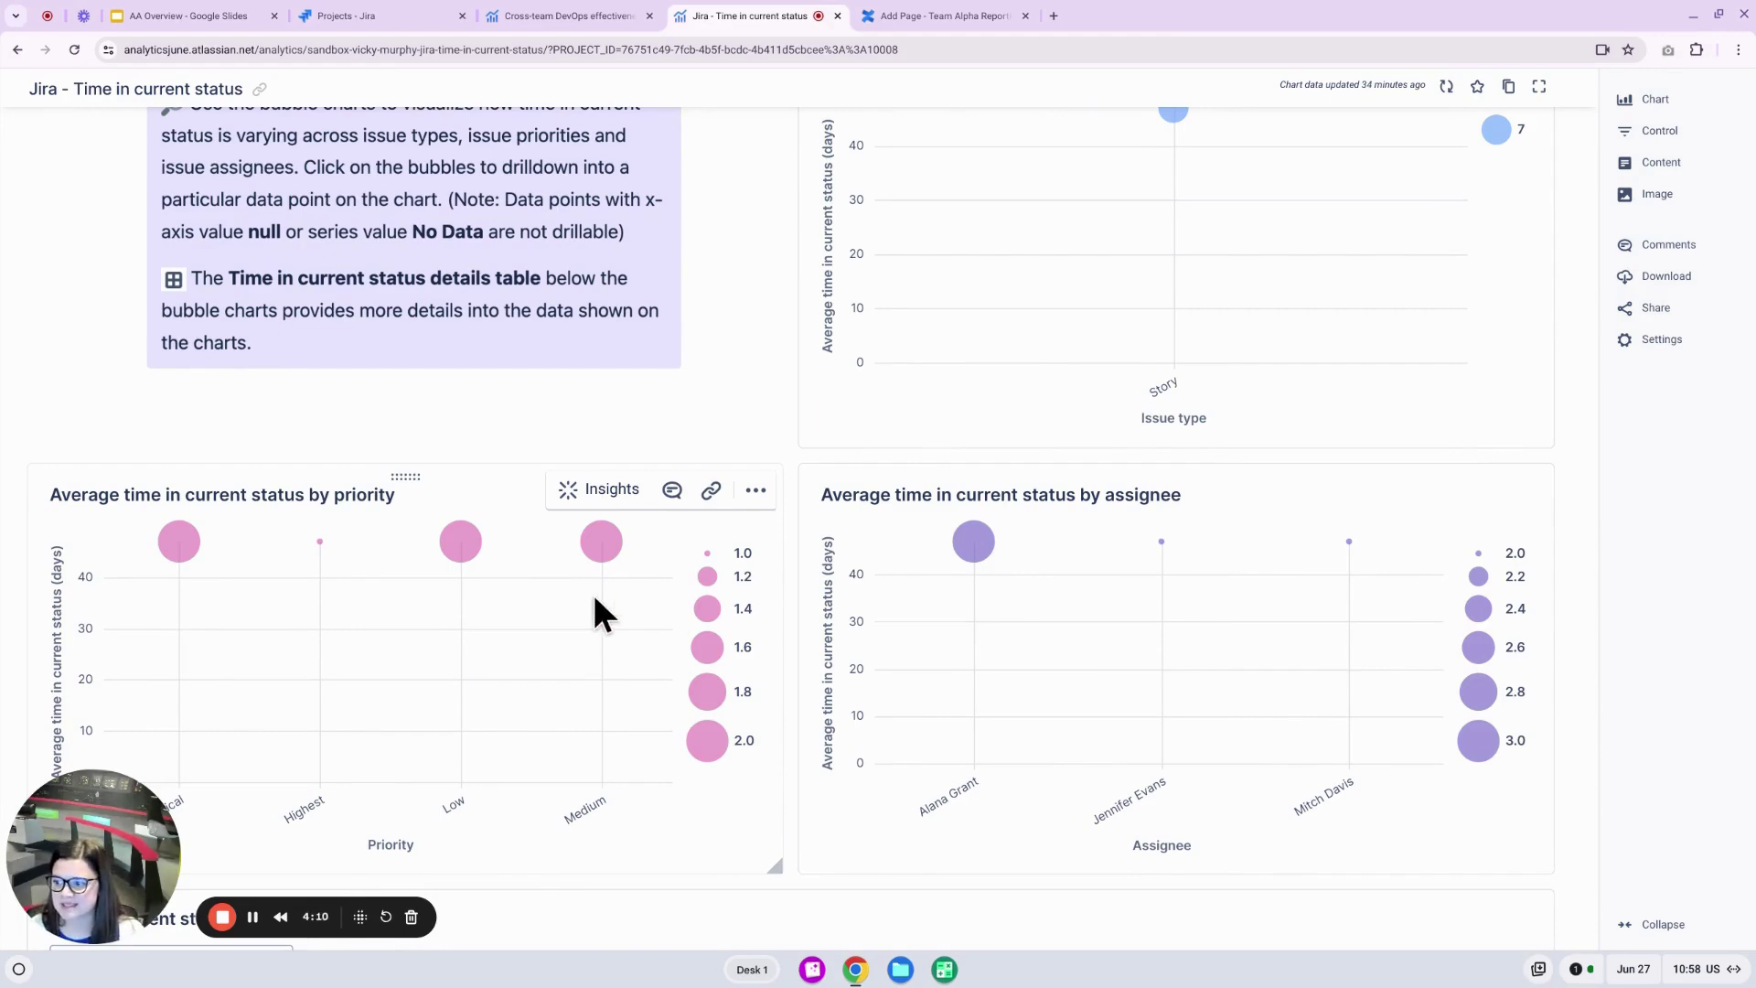
Read the AI insight summary on the priority bubble chart, then close it.
click(574, 492)
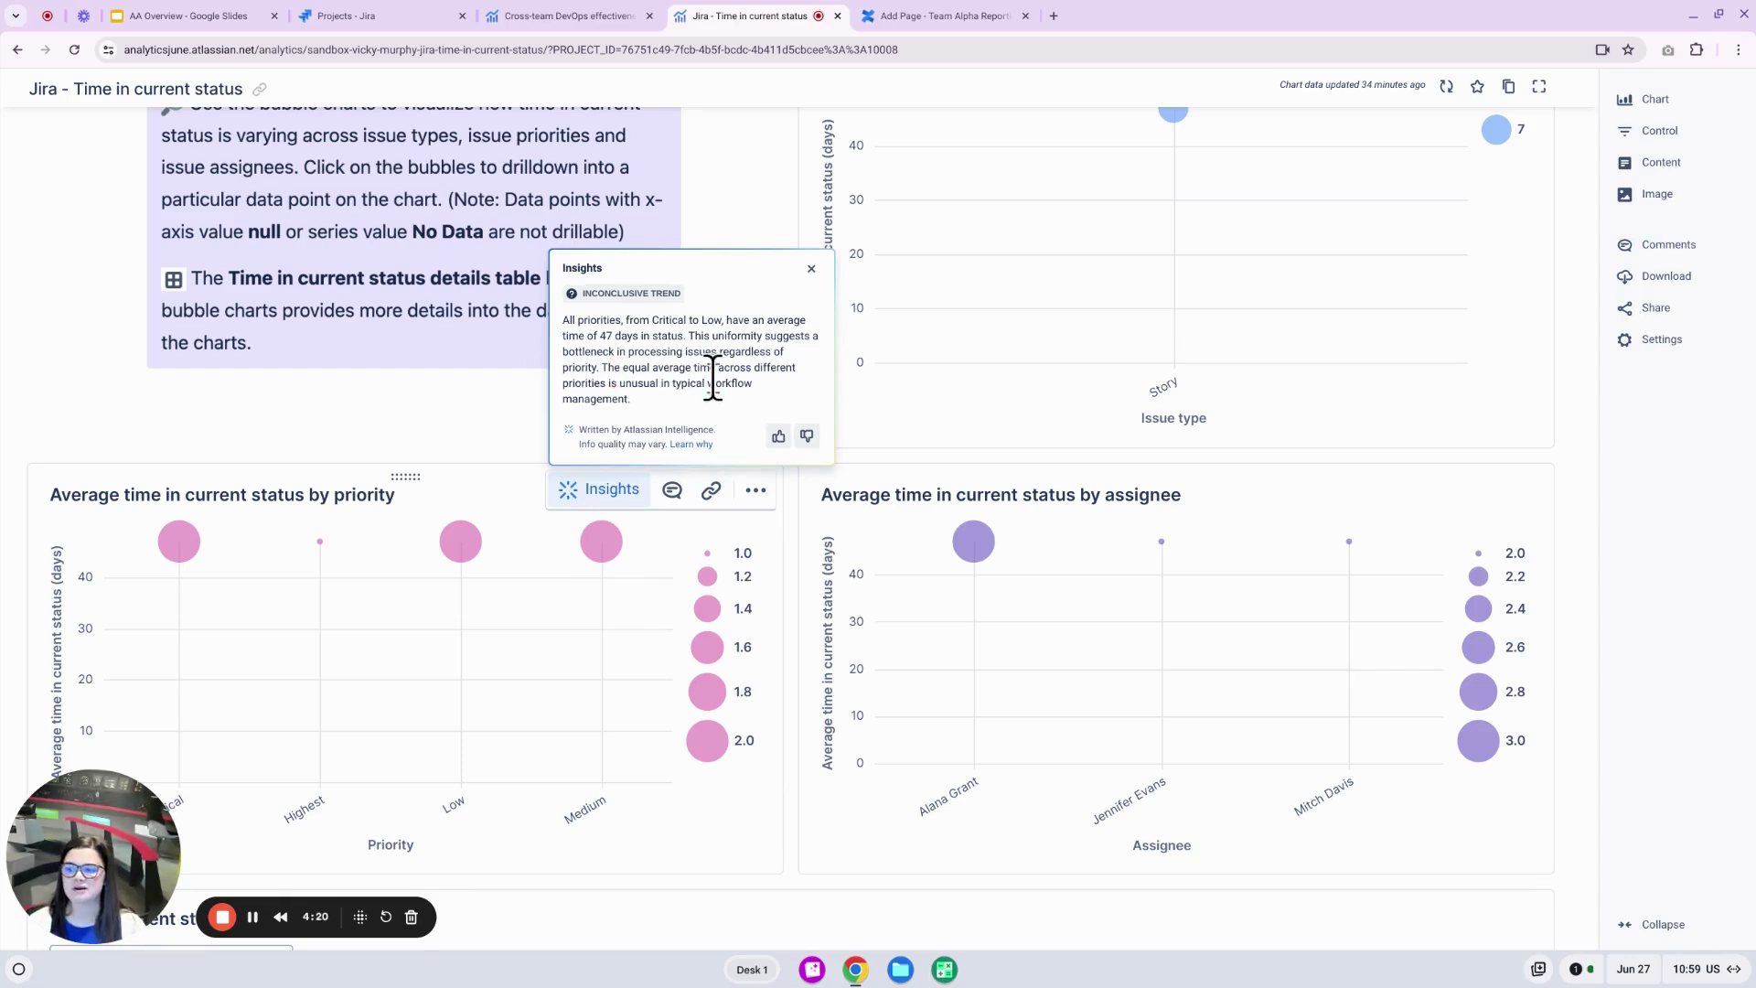
scroll(818, 315, up, 1)
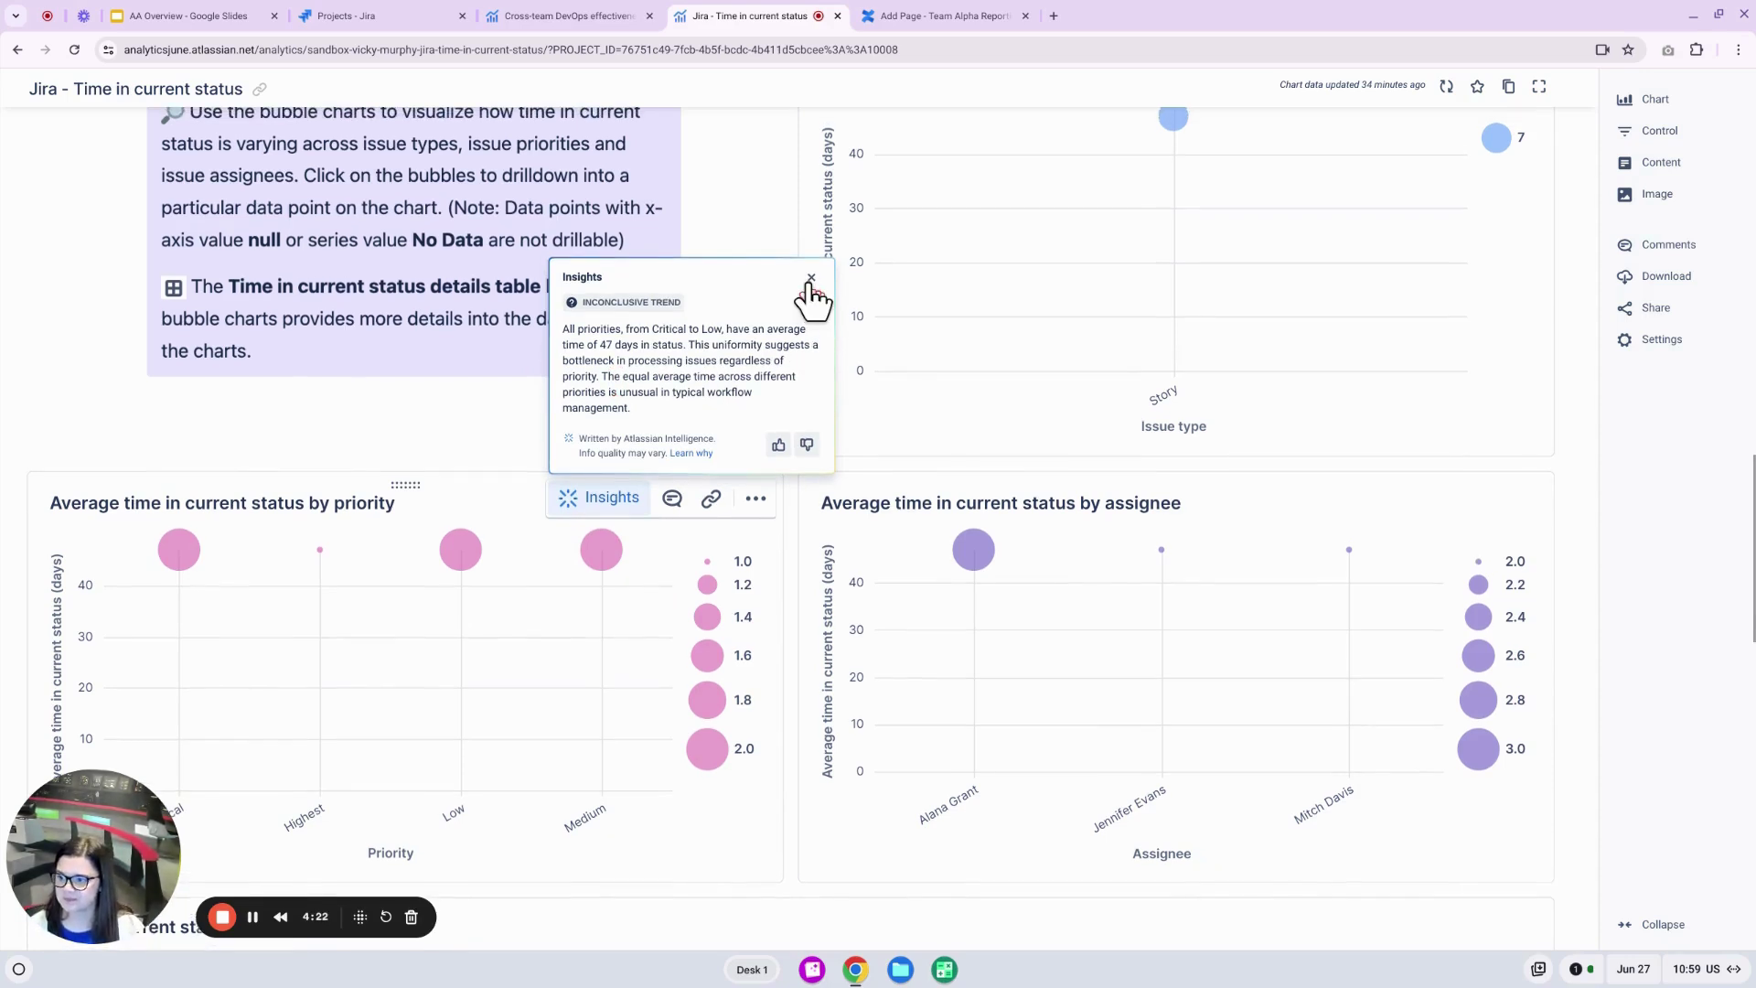
click(813, 278)
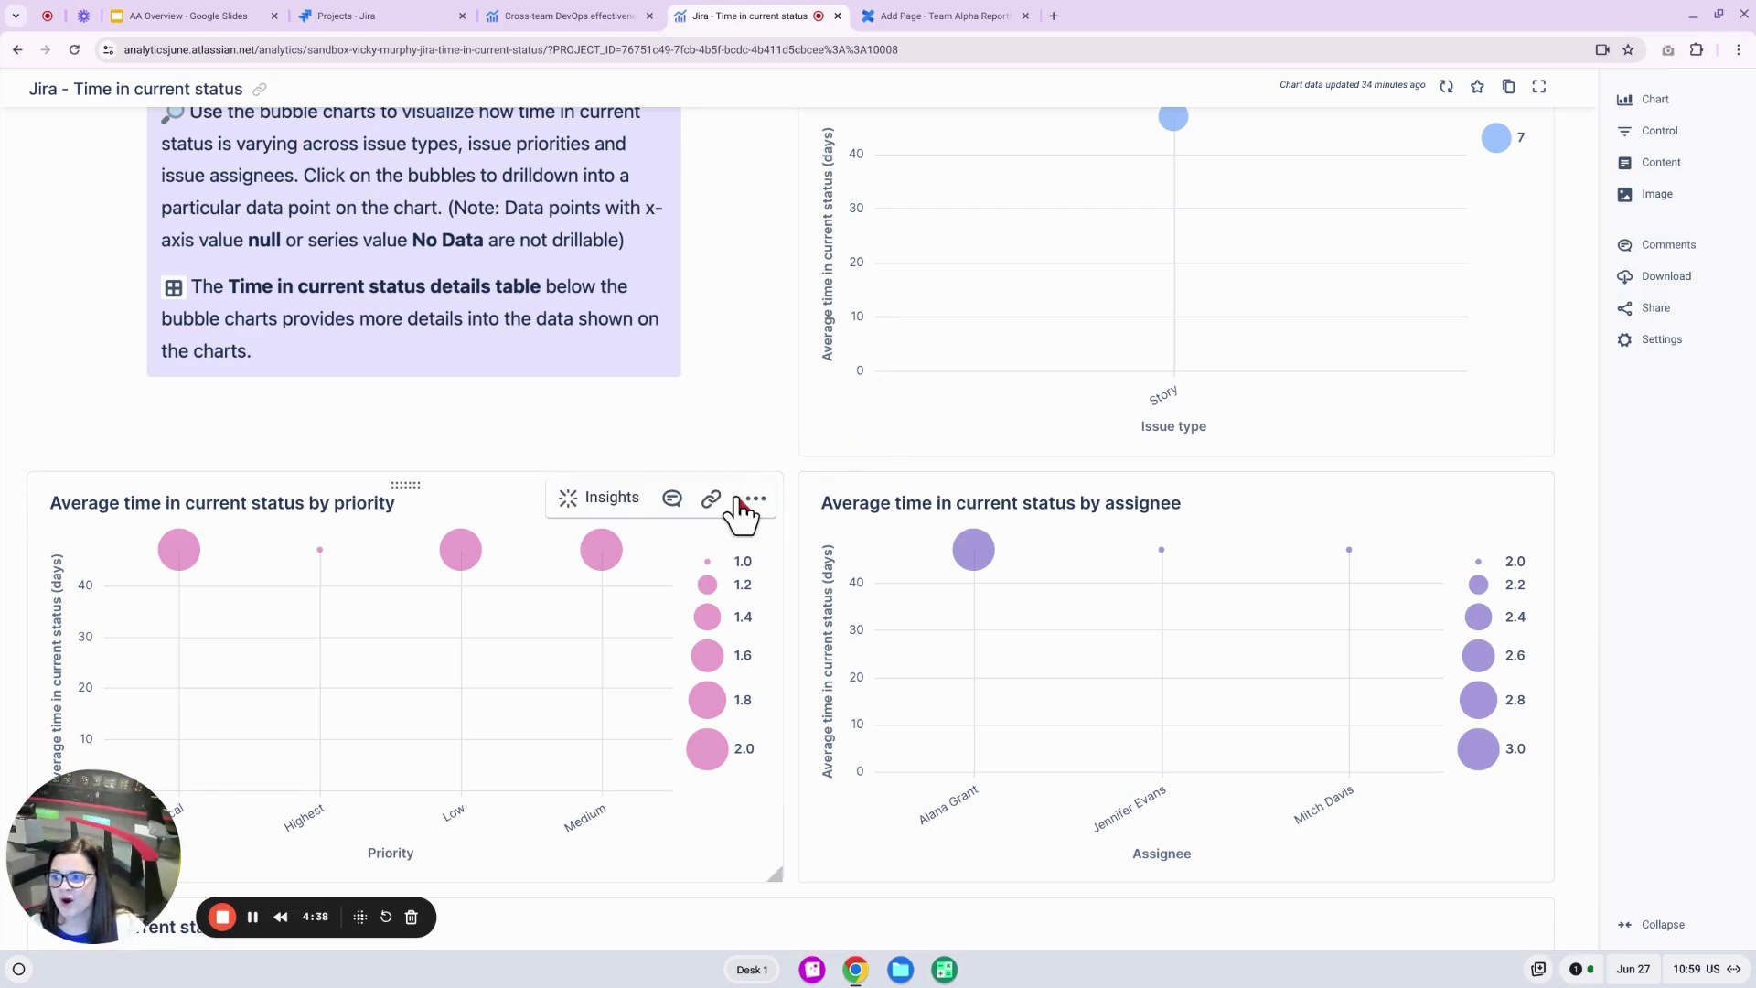
Edit the priority chart and expand its Start time and issue type query block.
click(757, 500)
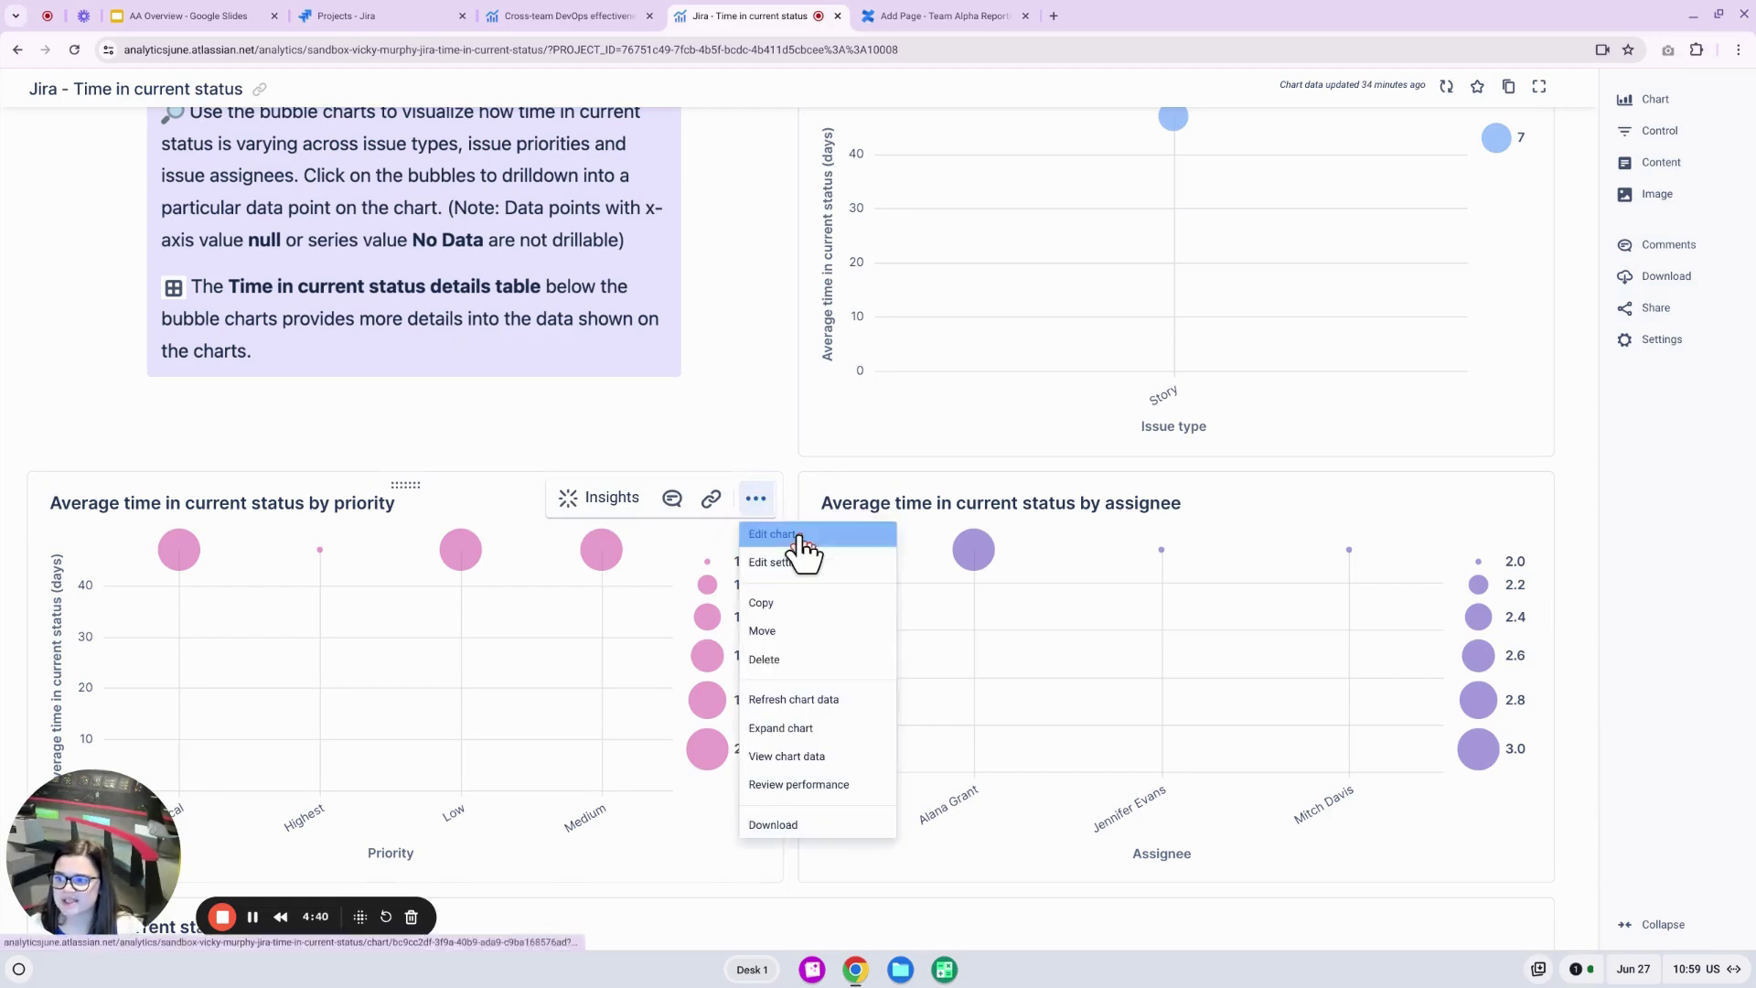
click(799, 539)
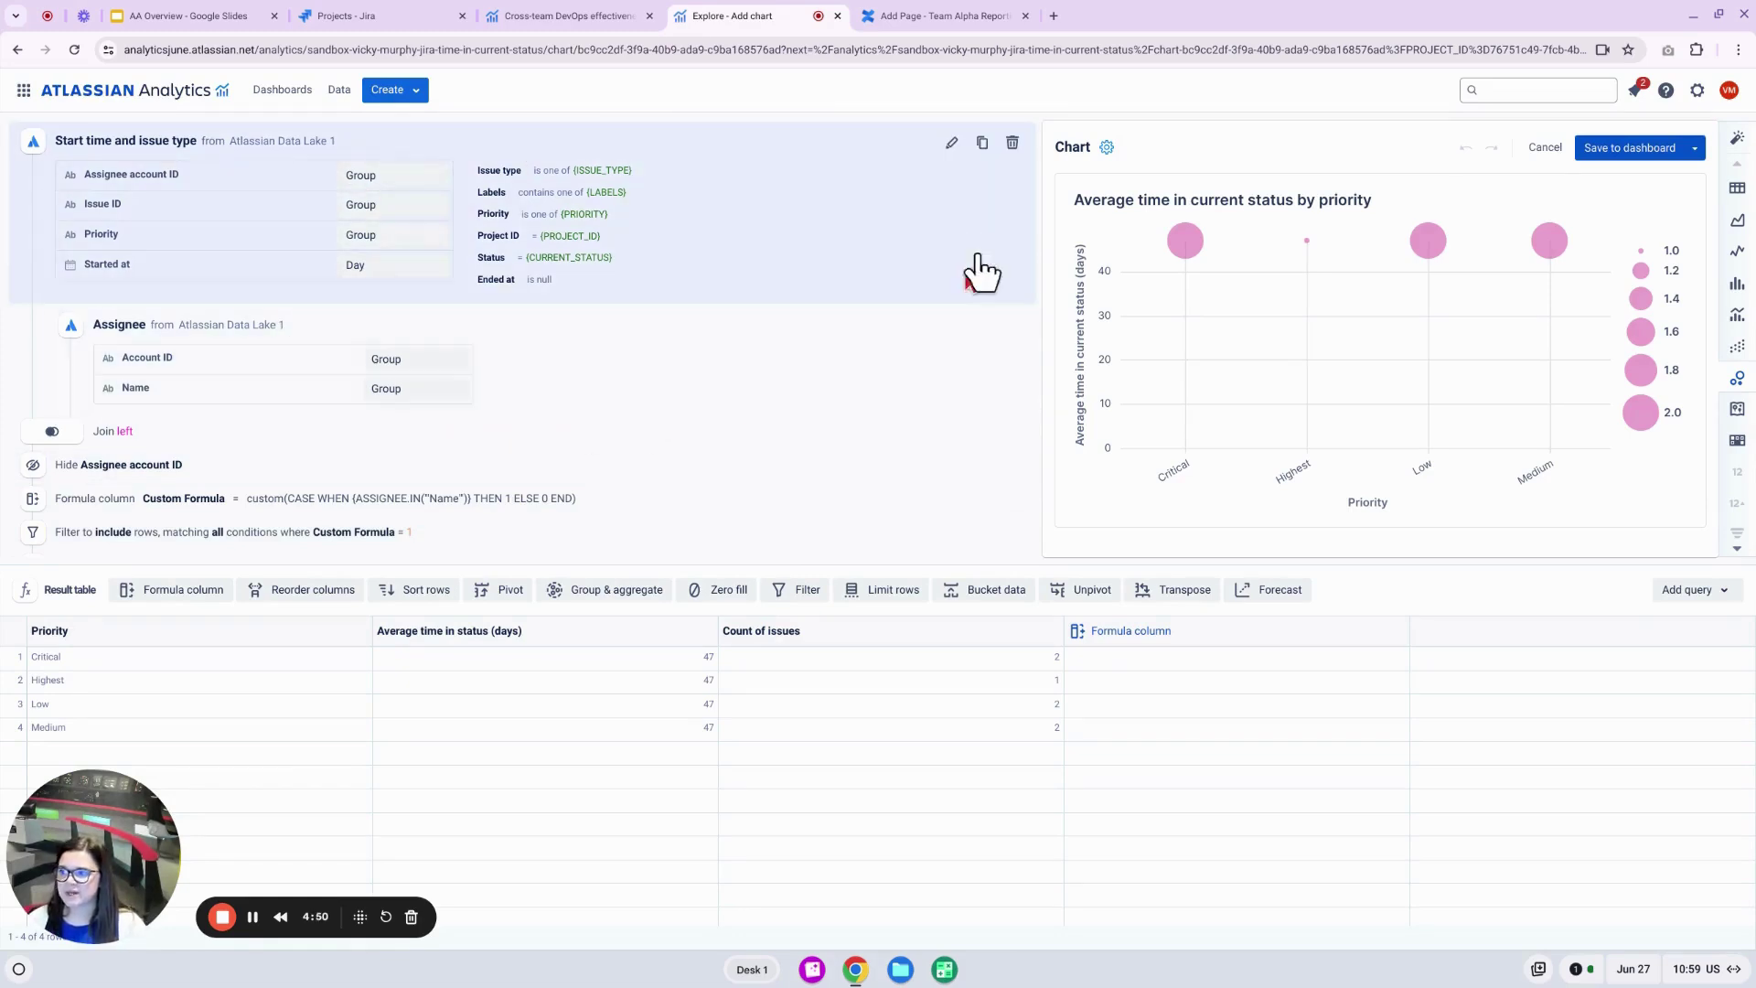
click(951, 145)
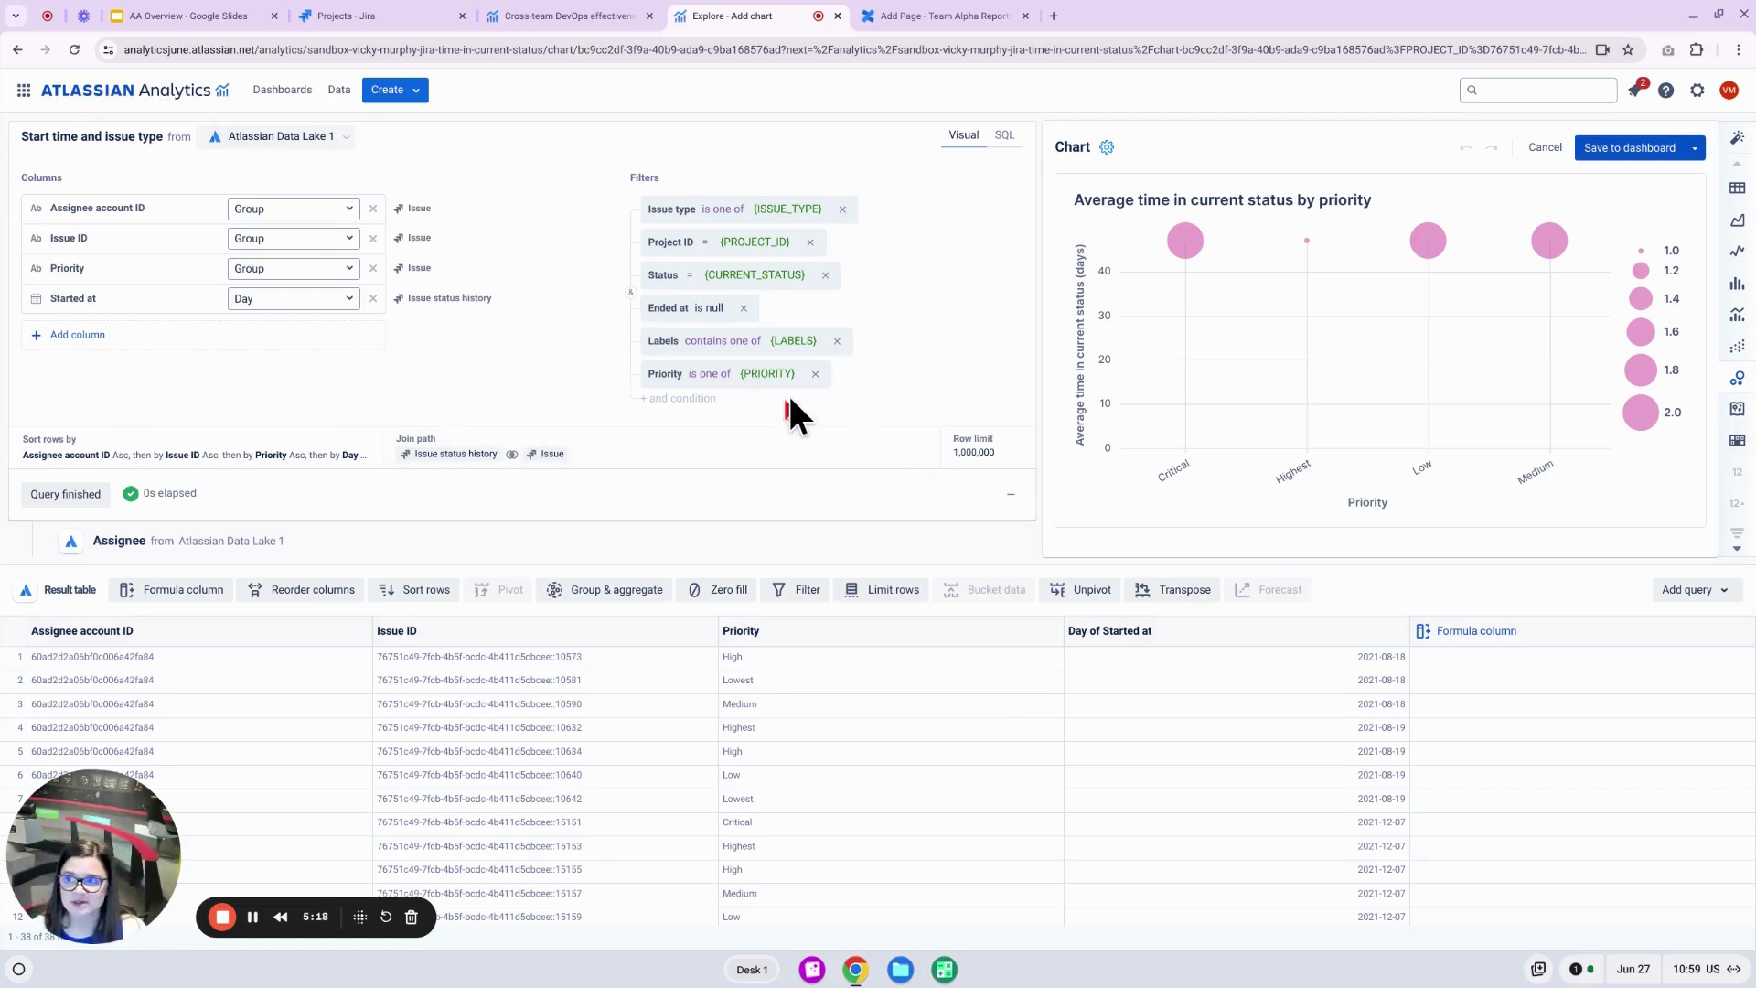
View the Start time and issue type query as SQL, open the Atlassian Intelligence prompt, and rerun it.
click(1005, 135)
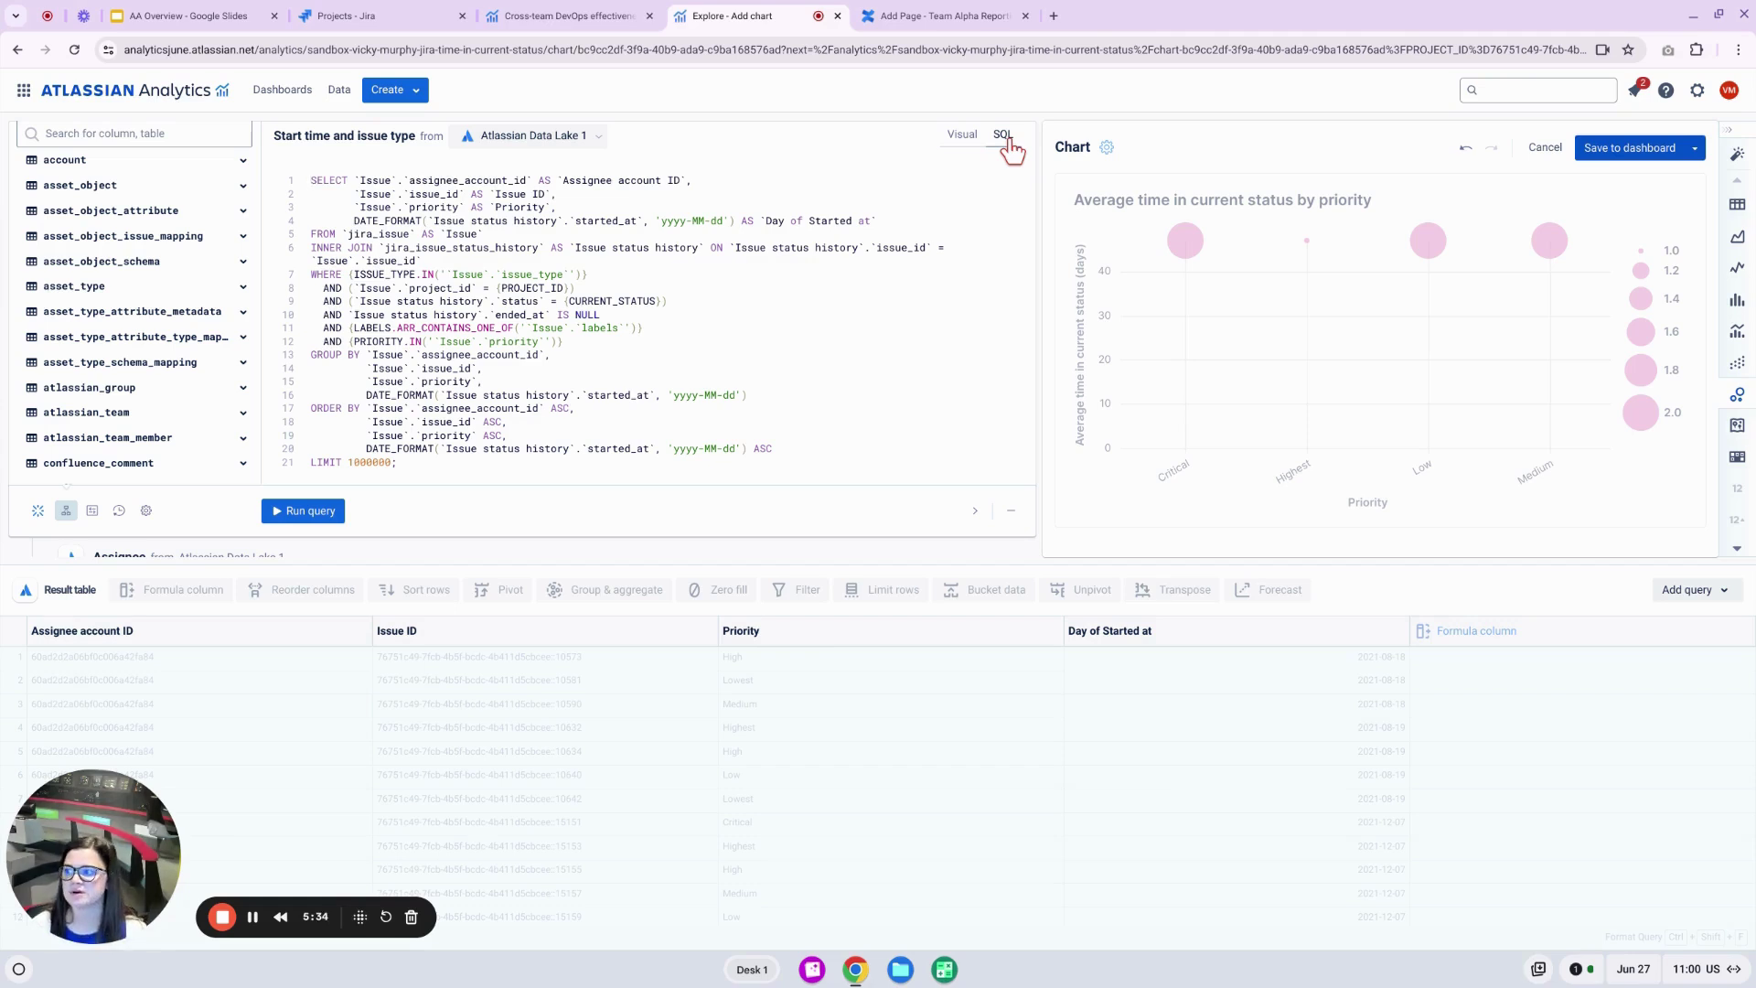
click(37, 514)
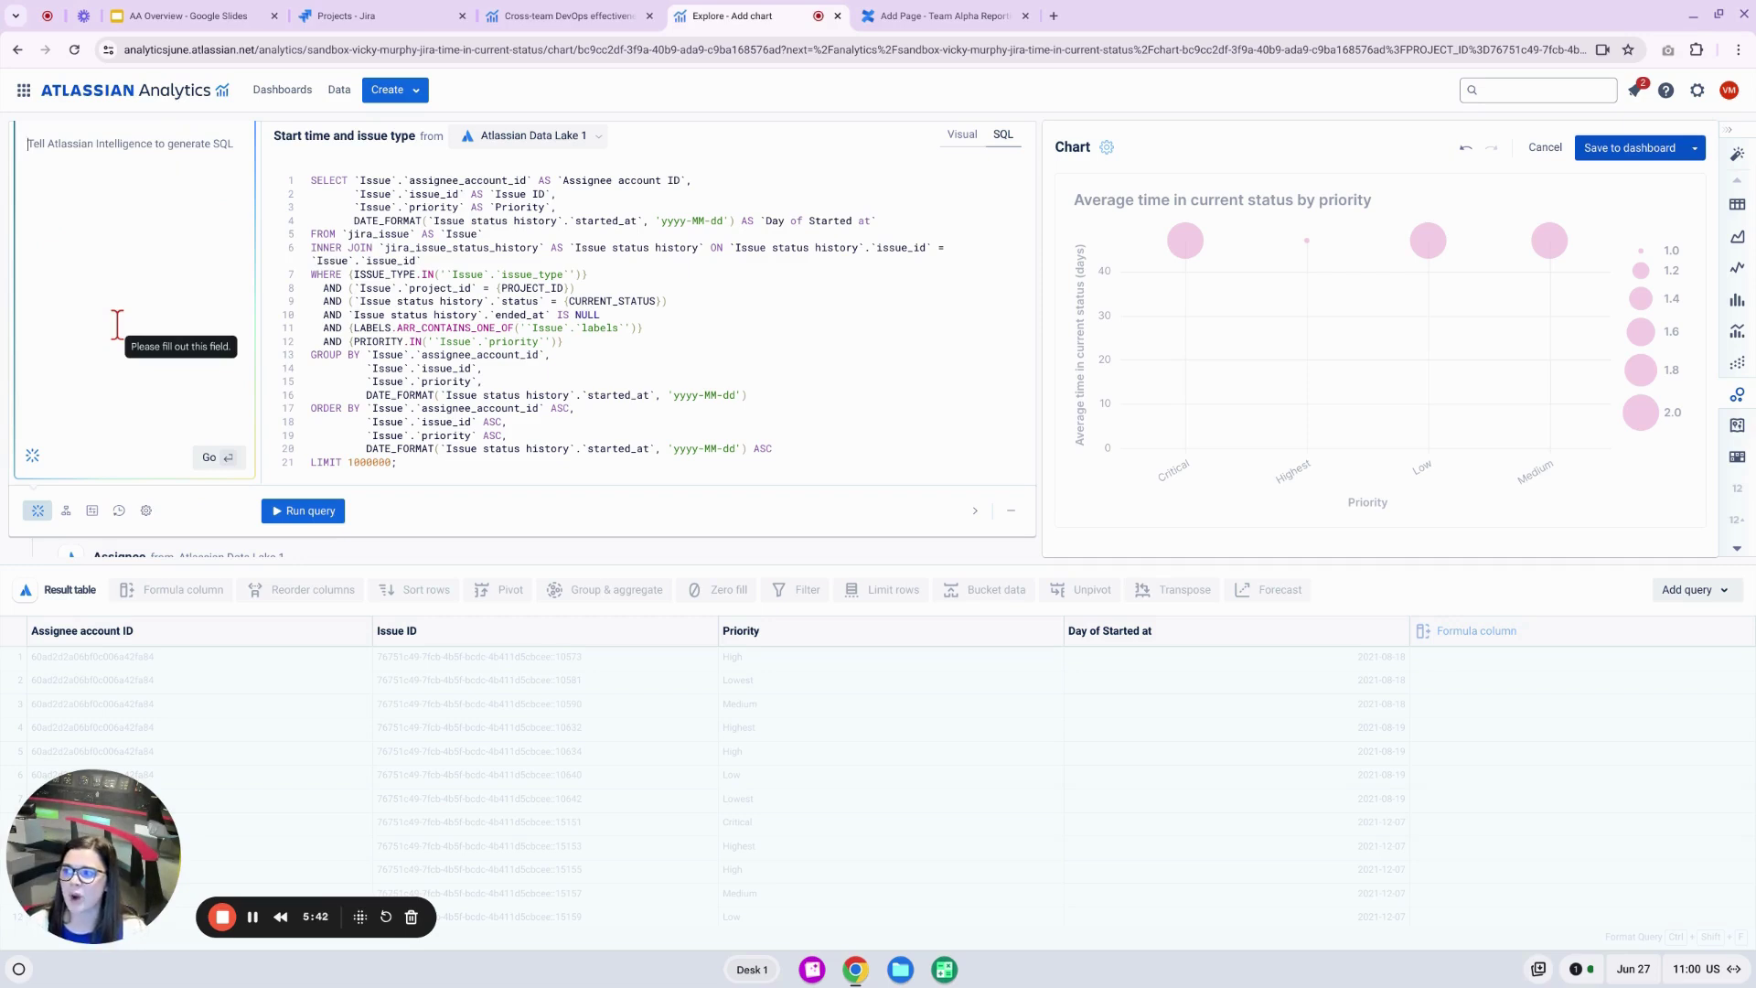
click(302, 511)
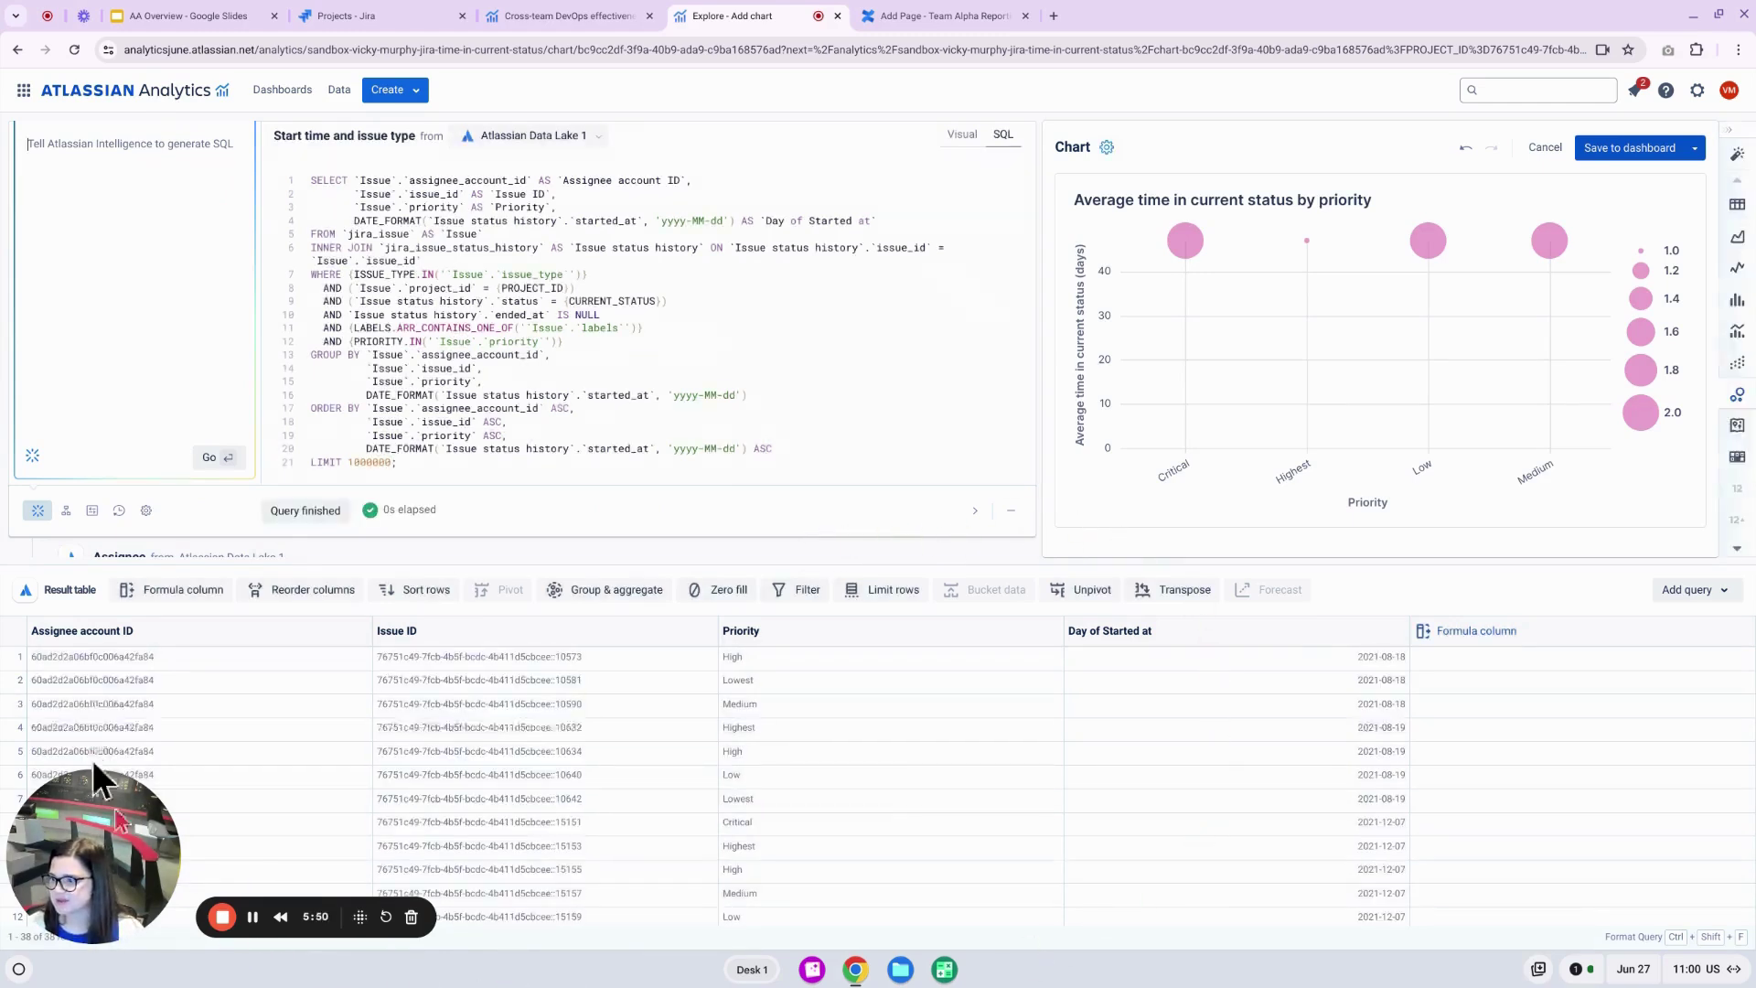
Inspect the results of the Apply formula Priority step.
scroll(545, 393, down, 6)
scroll(553, 423, down, 10)
scroll(535, 485, down, 1)
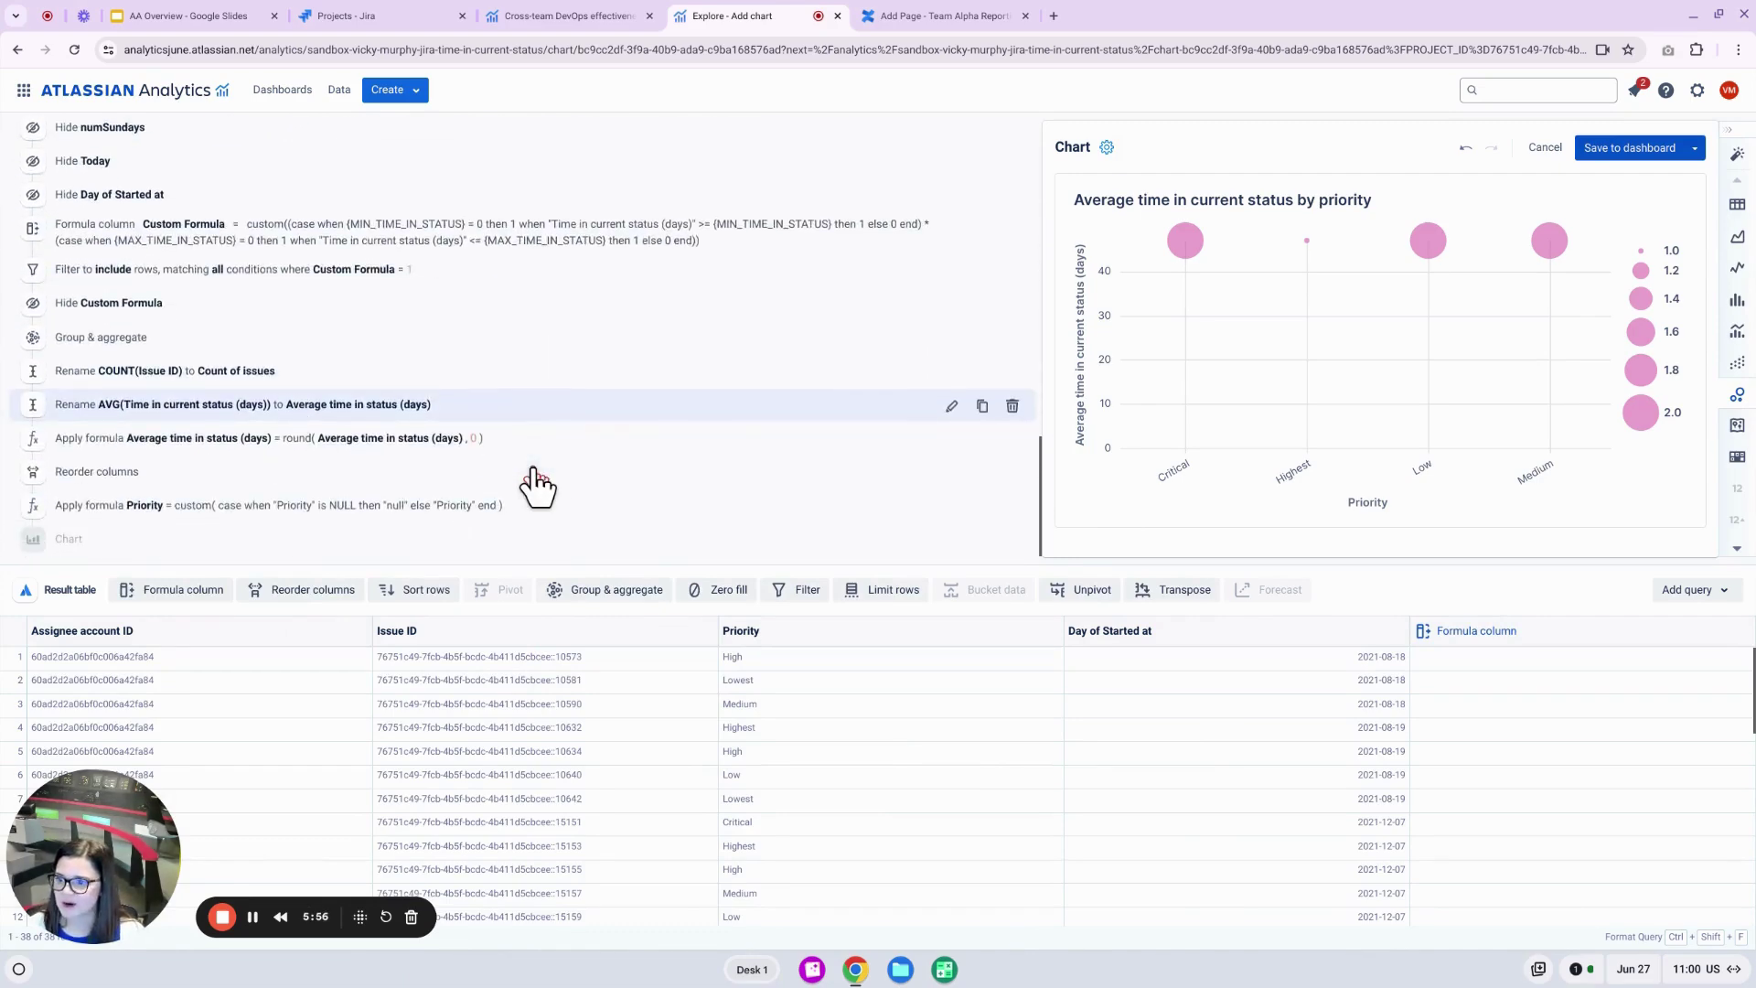
click(176, 508)
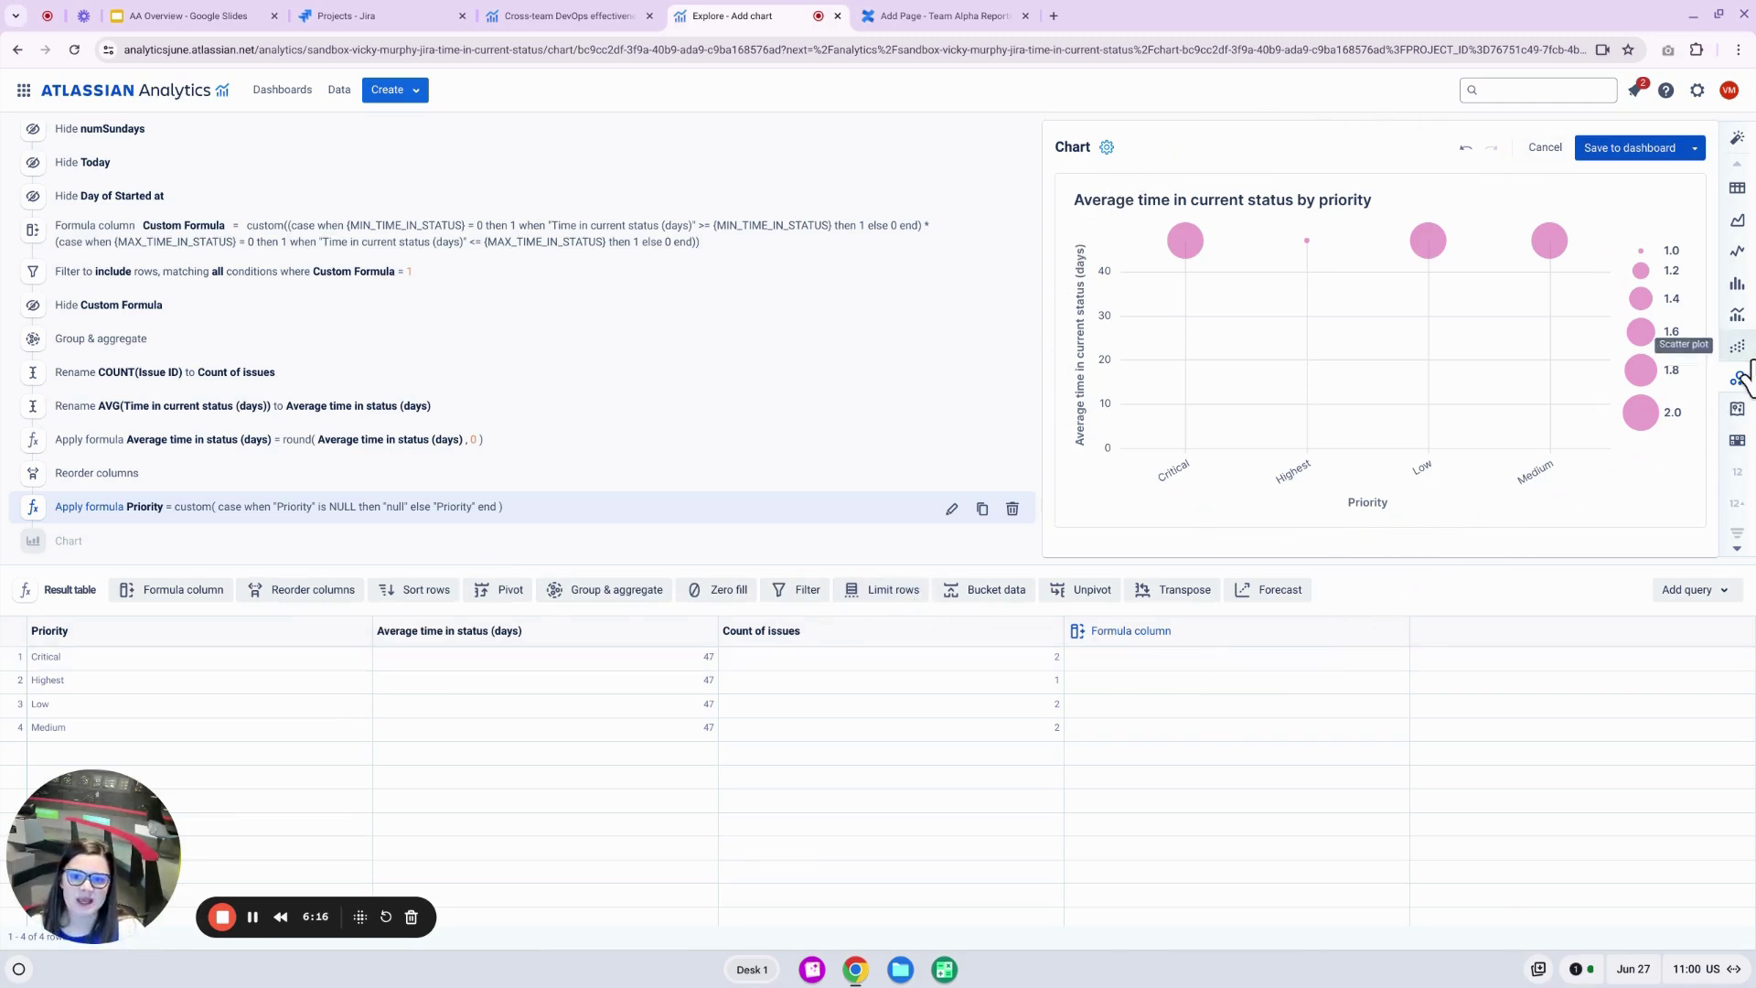
Preview the chart as a stacked bar, revert to bubbles, and save it to the dashboard.
click(1738, 291)
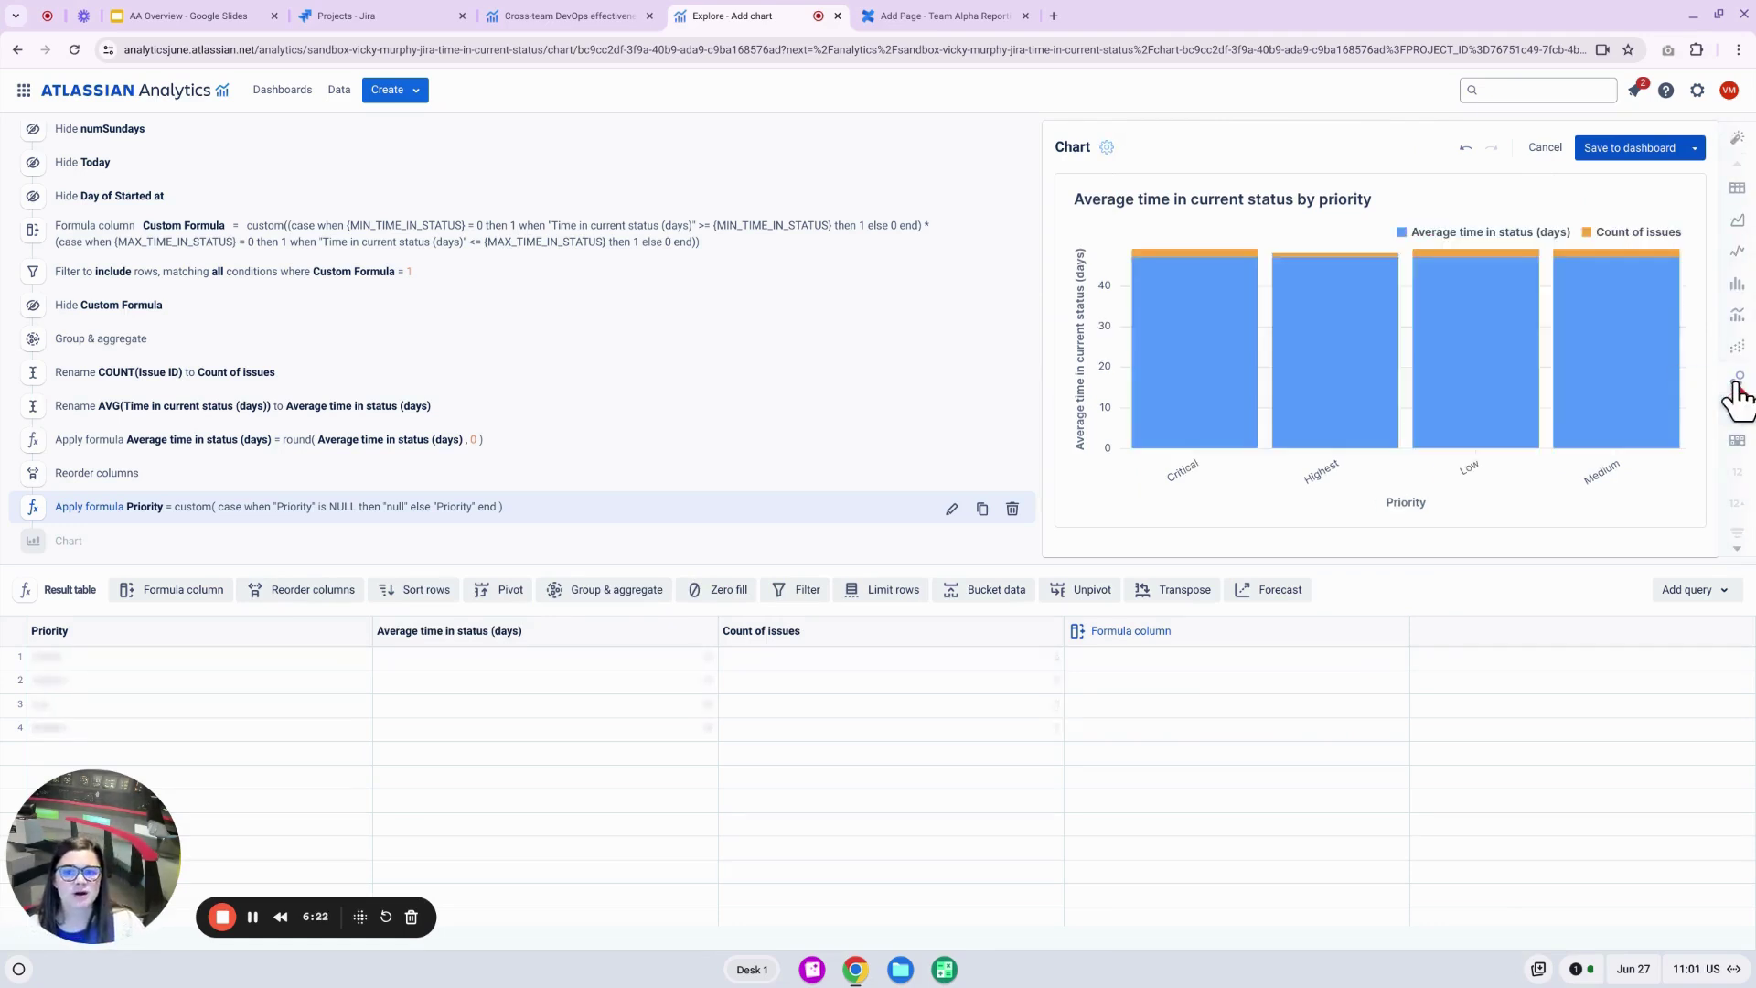
click(1738, 380)
click(1629, 147)
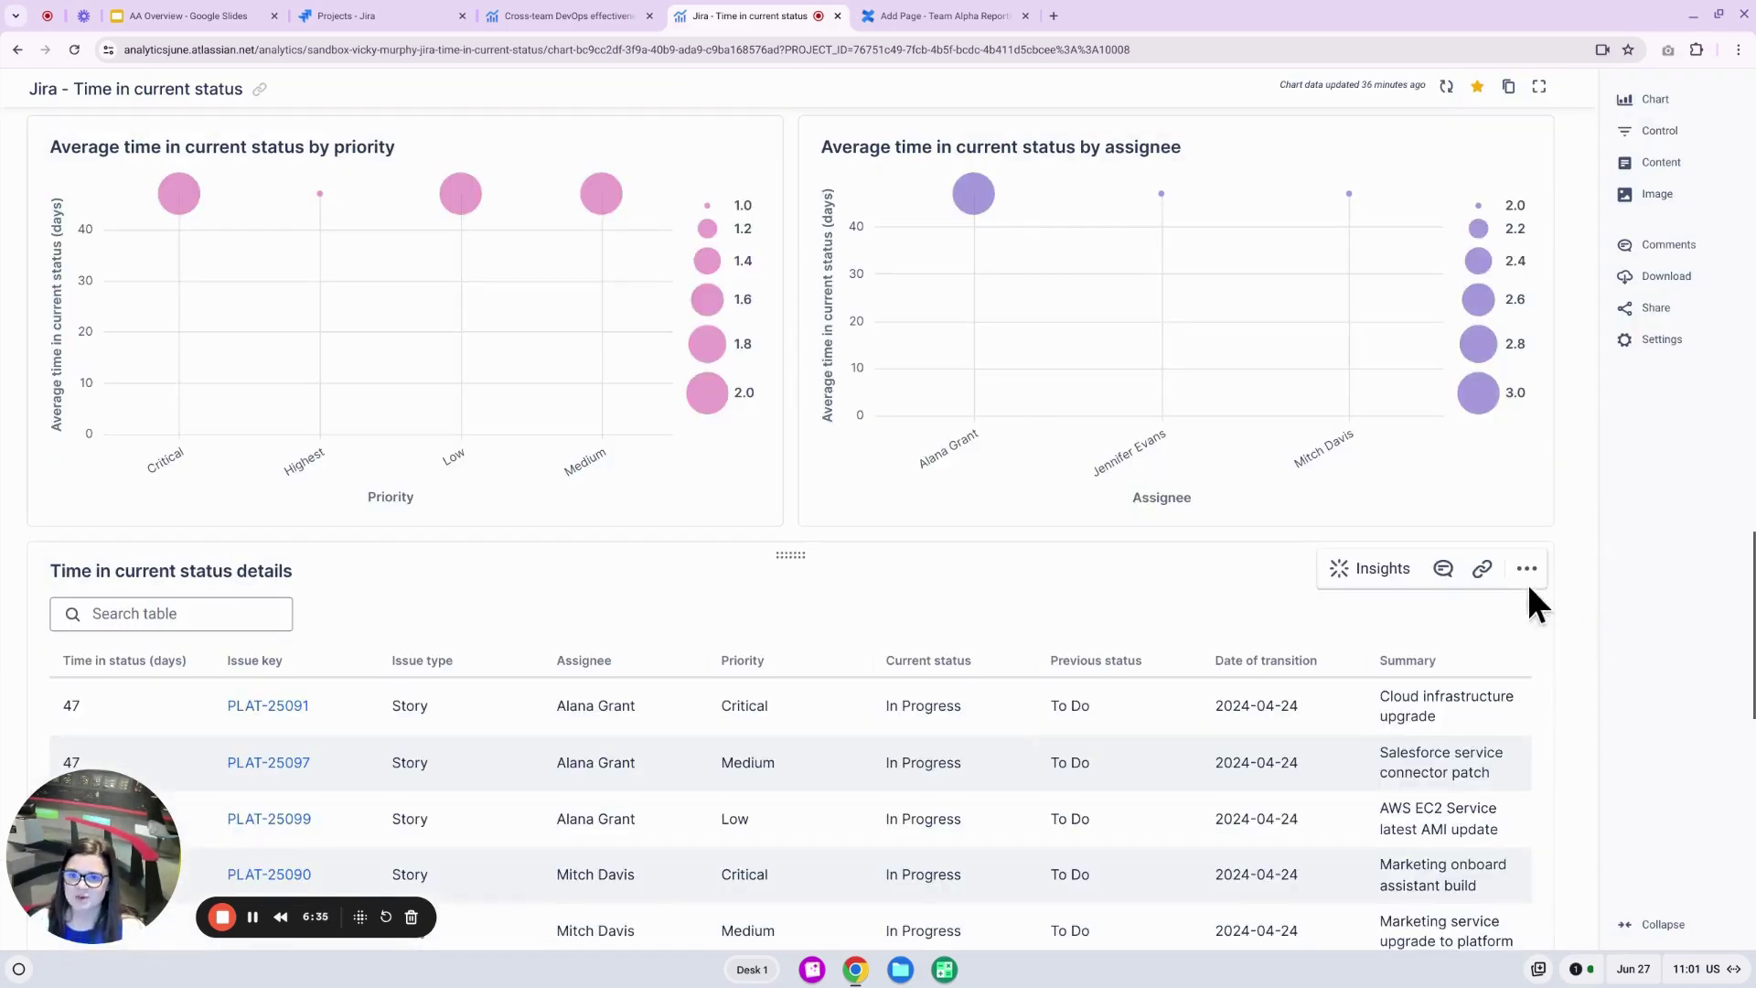
Open the dashboard's Share settings on the Access tab.
scroll(1534, 548, up, 5)
scroll(1560, 585, up, 1)
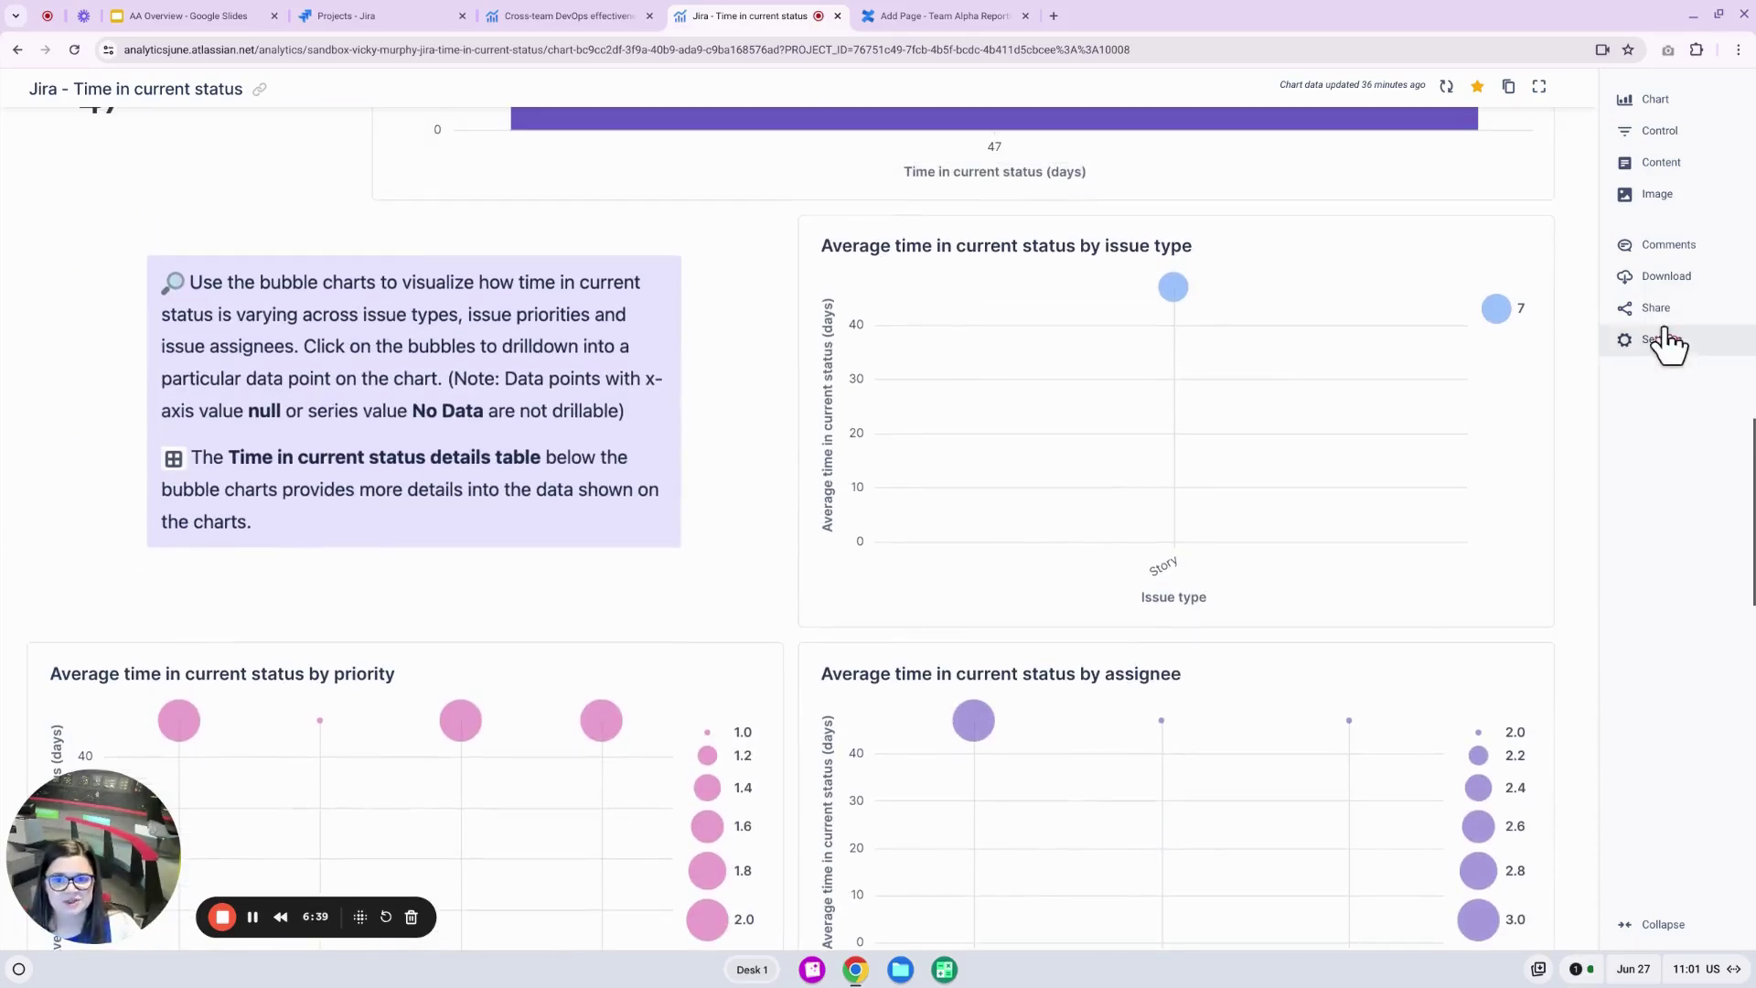
click(1663, 315)
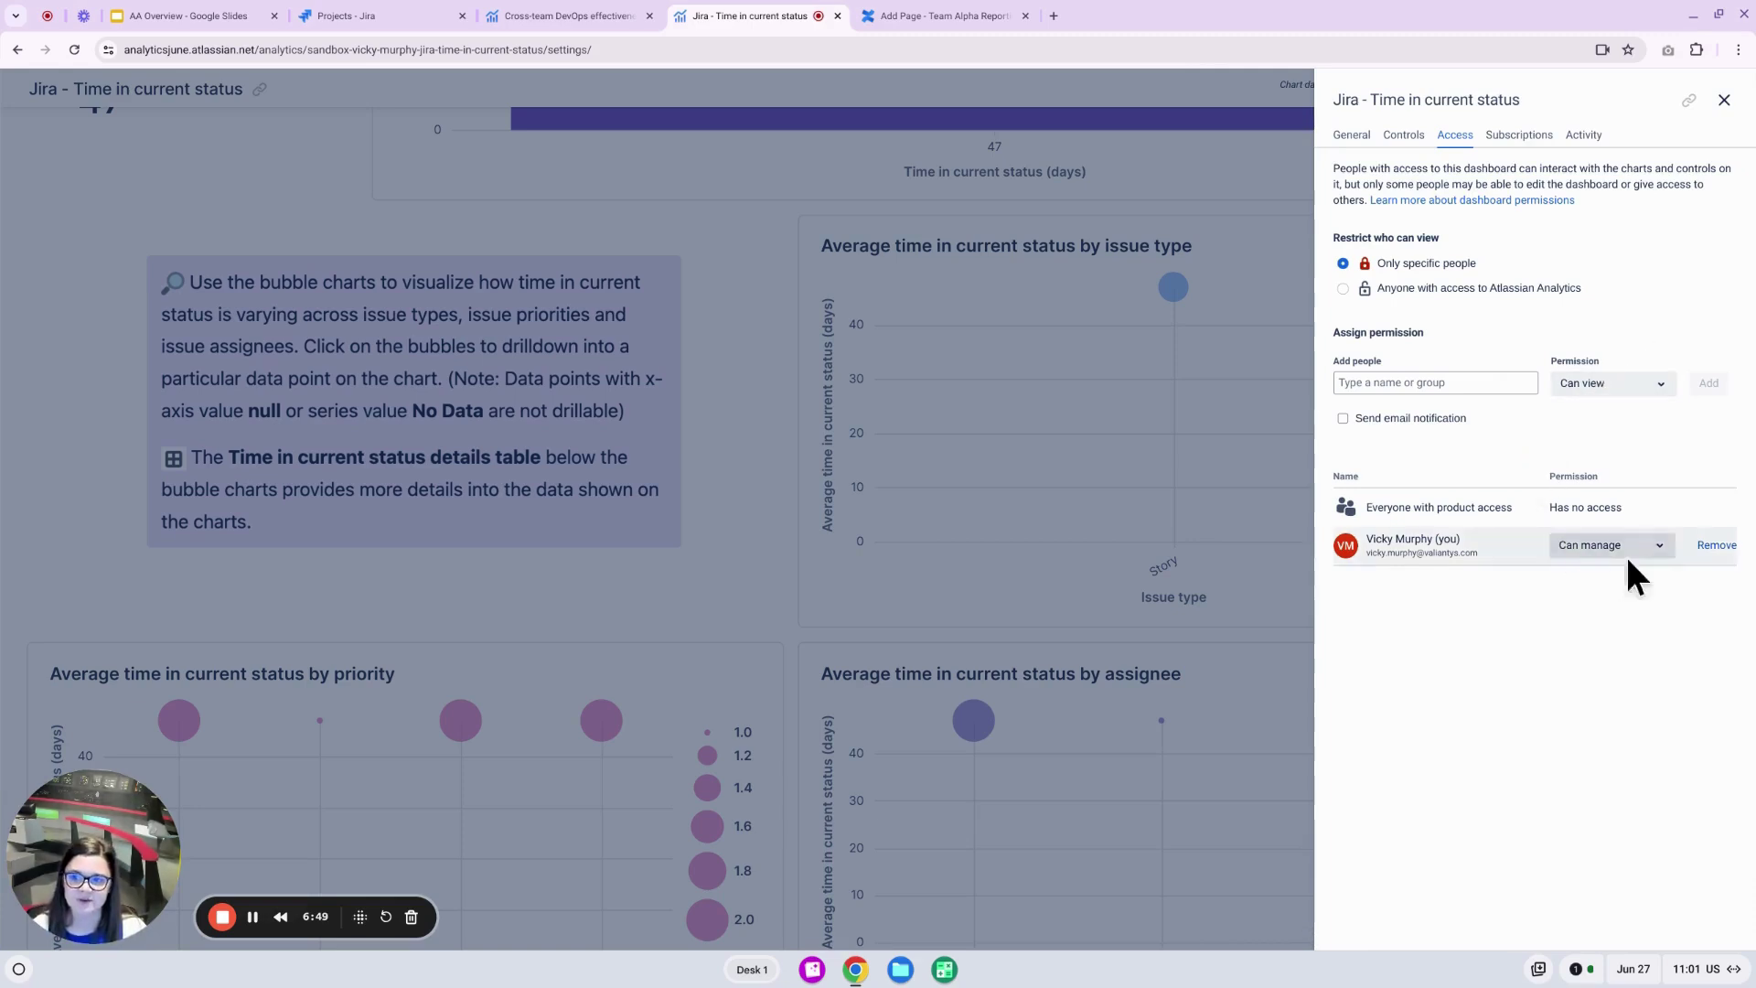
Start a new dashboard subscription and review its available report formats.
click(1531, 134)
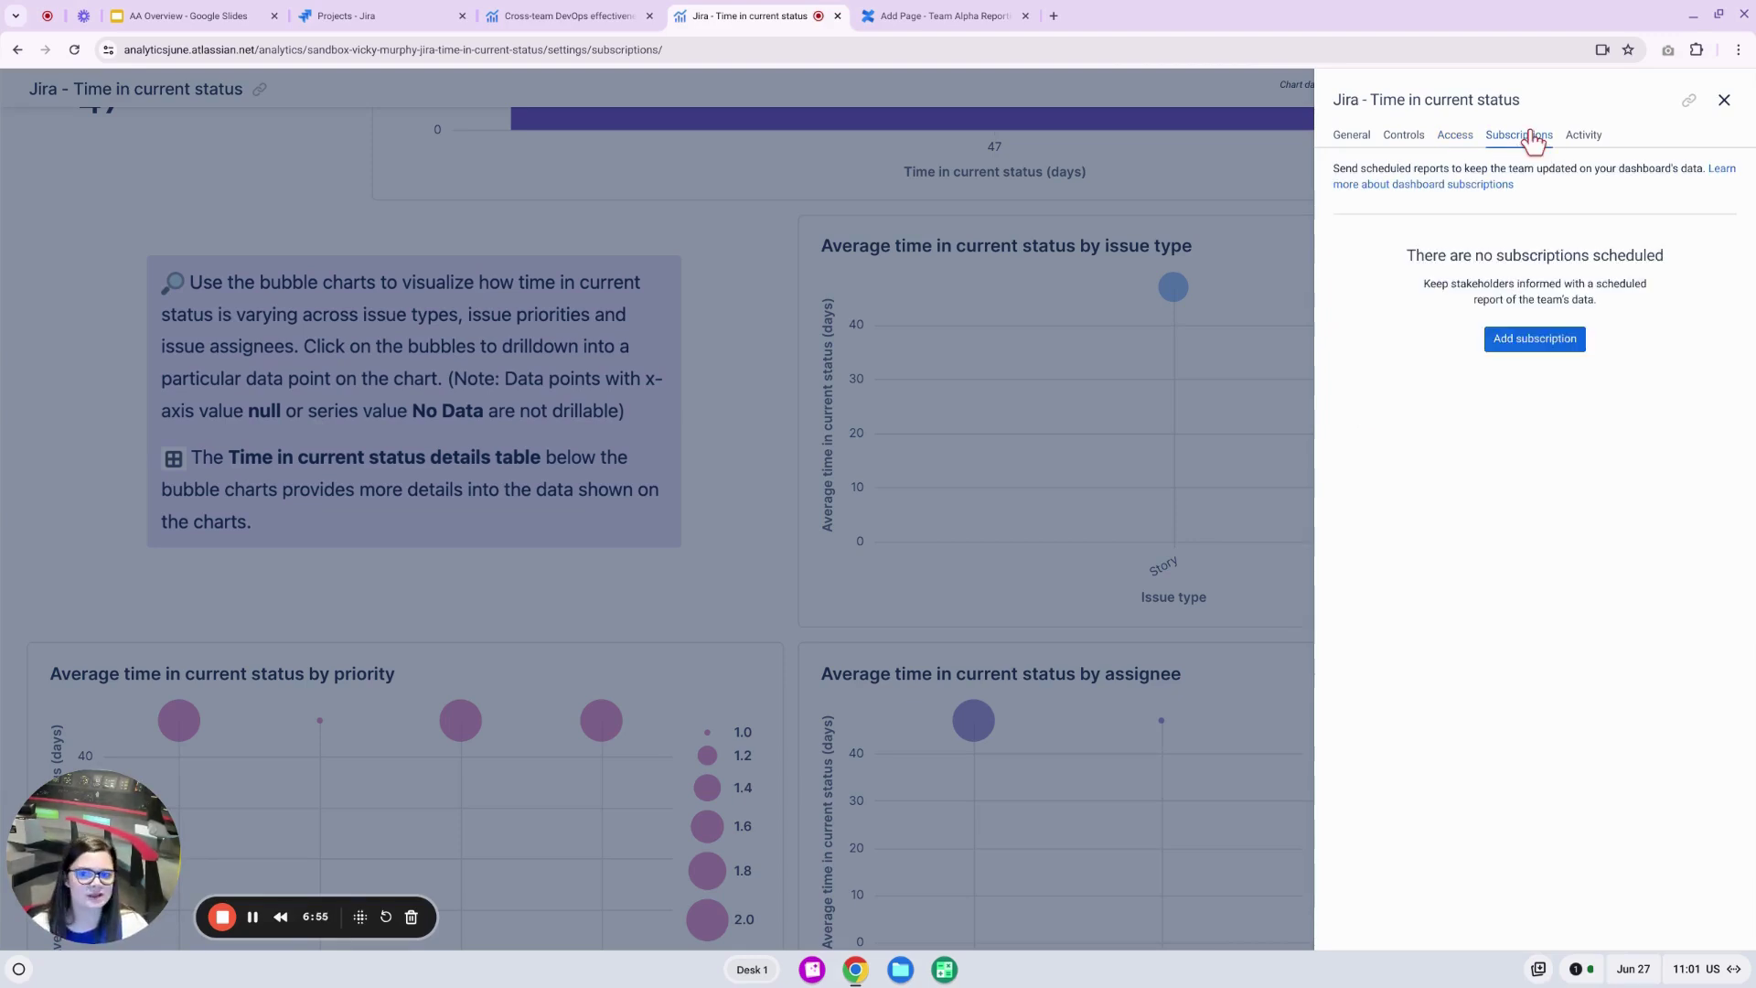
click(1558, 343)
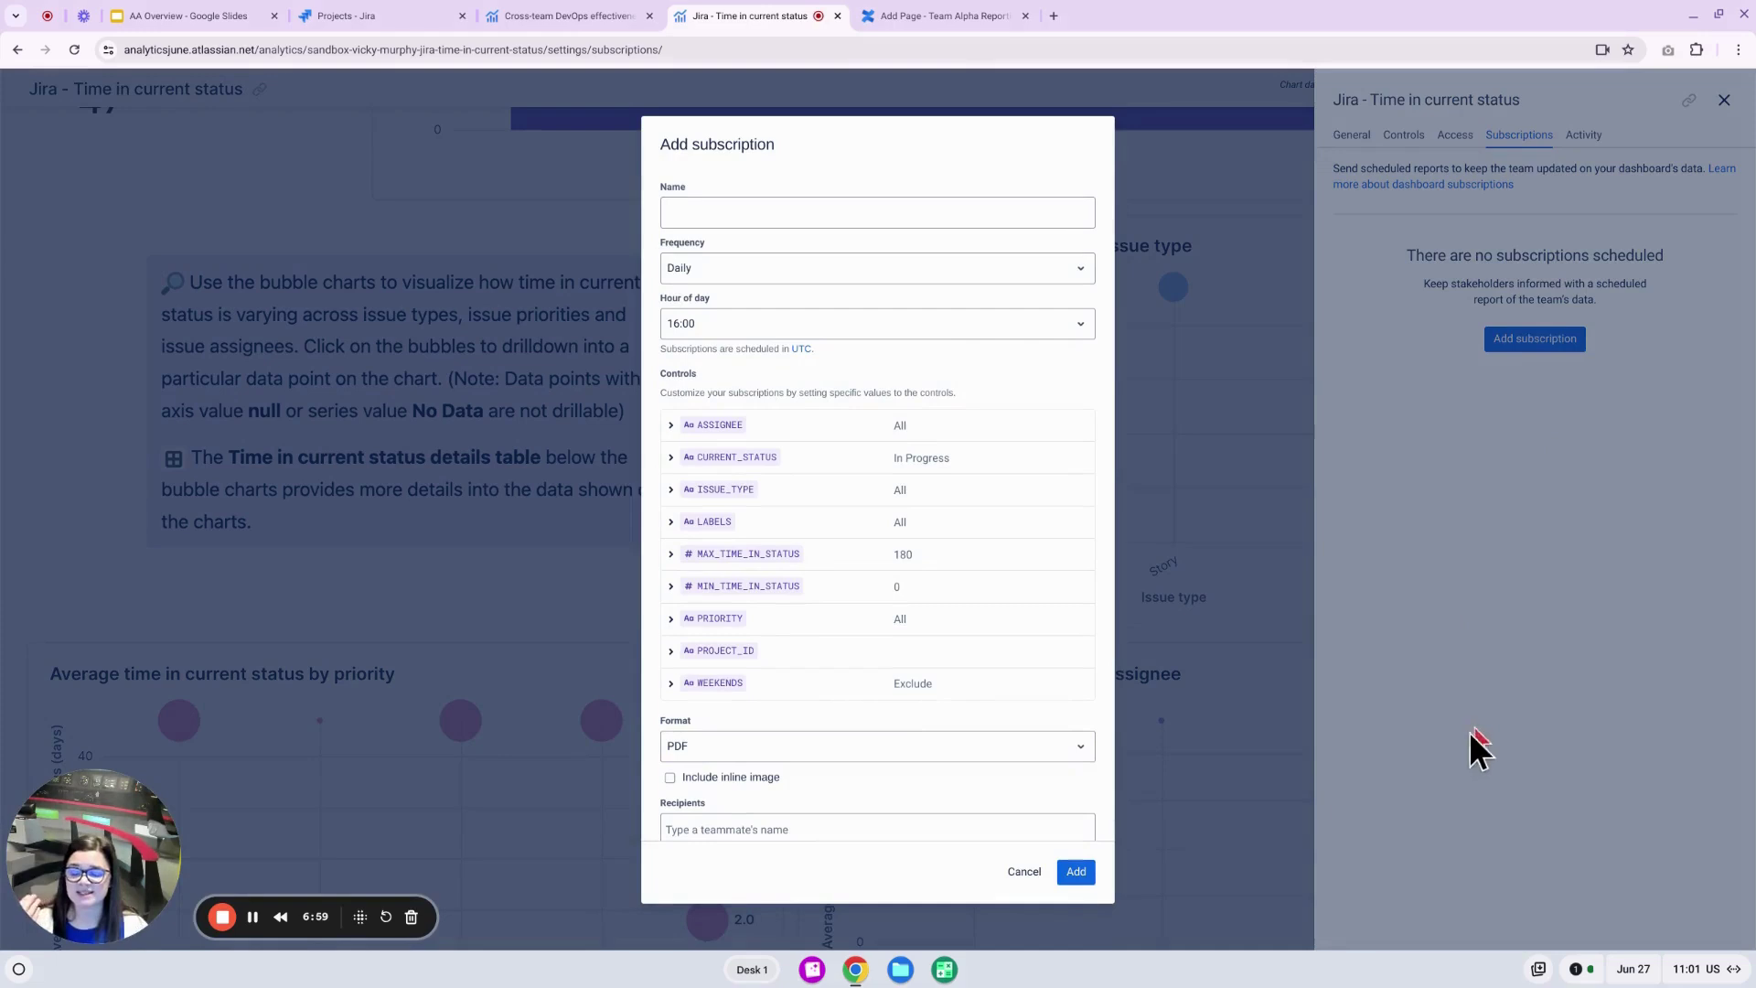
click(994, 748)
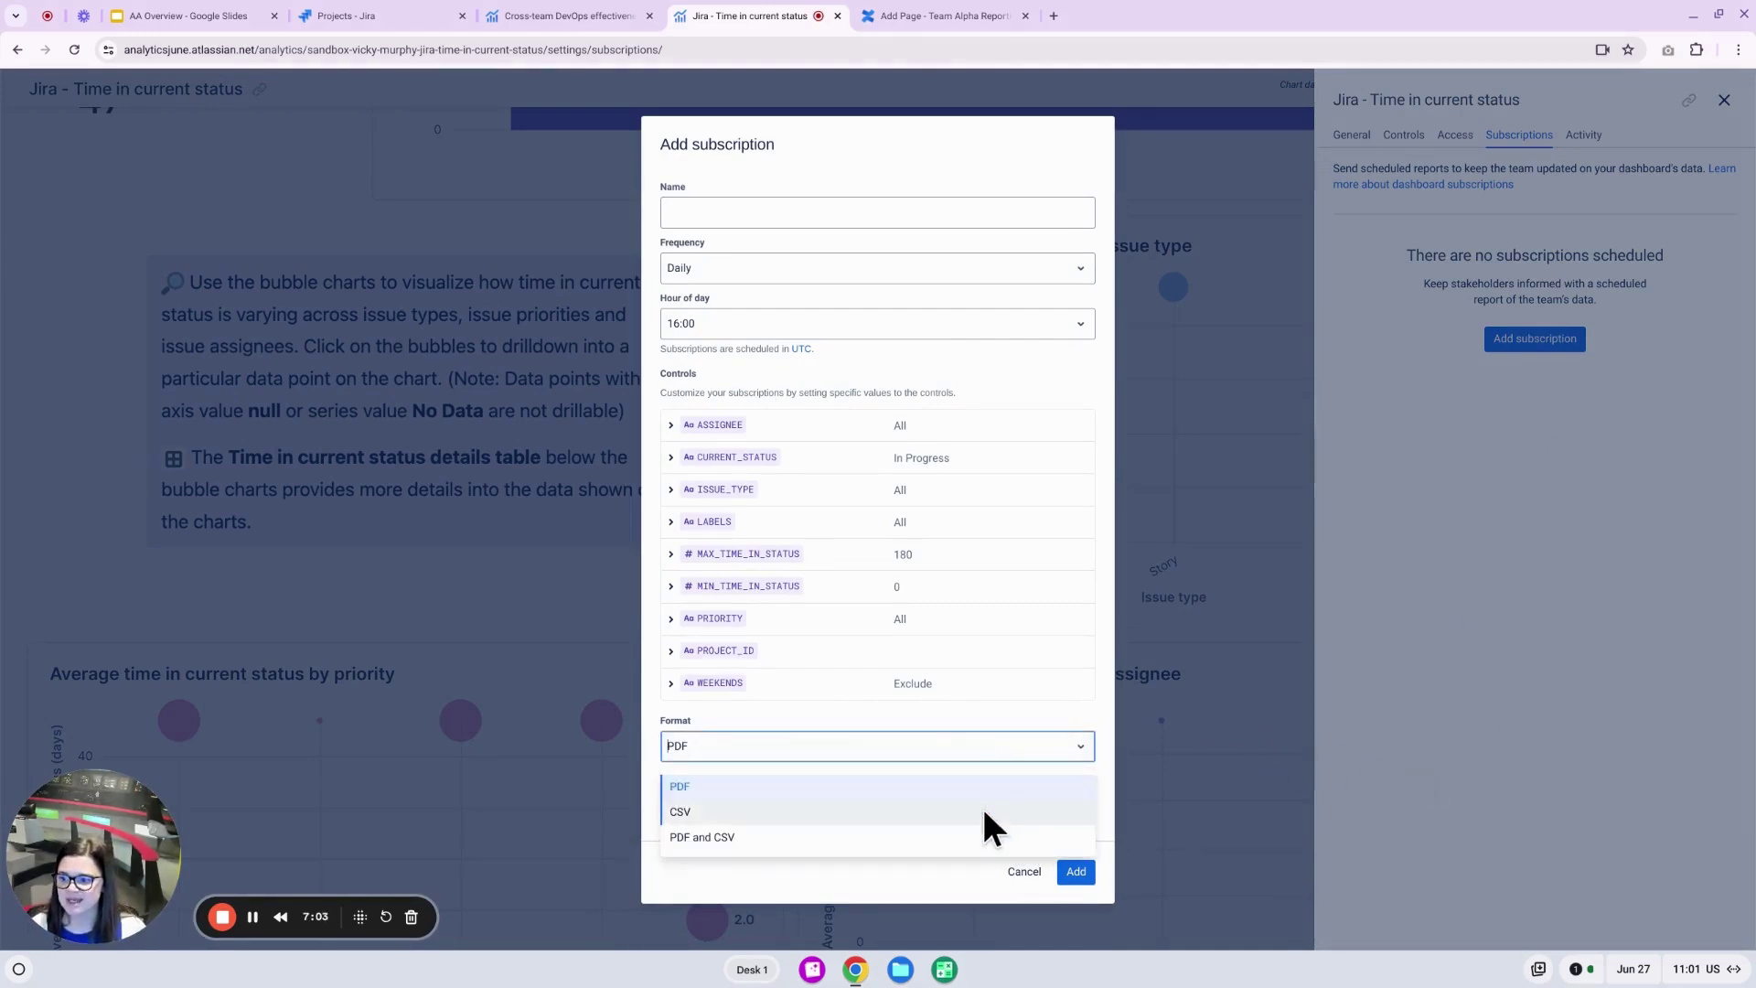
click(1031, 869)
Discard the draft subscription, leave dashboard settings, and show the PDF and CSV download options.
click(1031, 869)
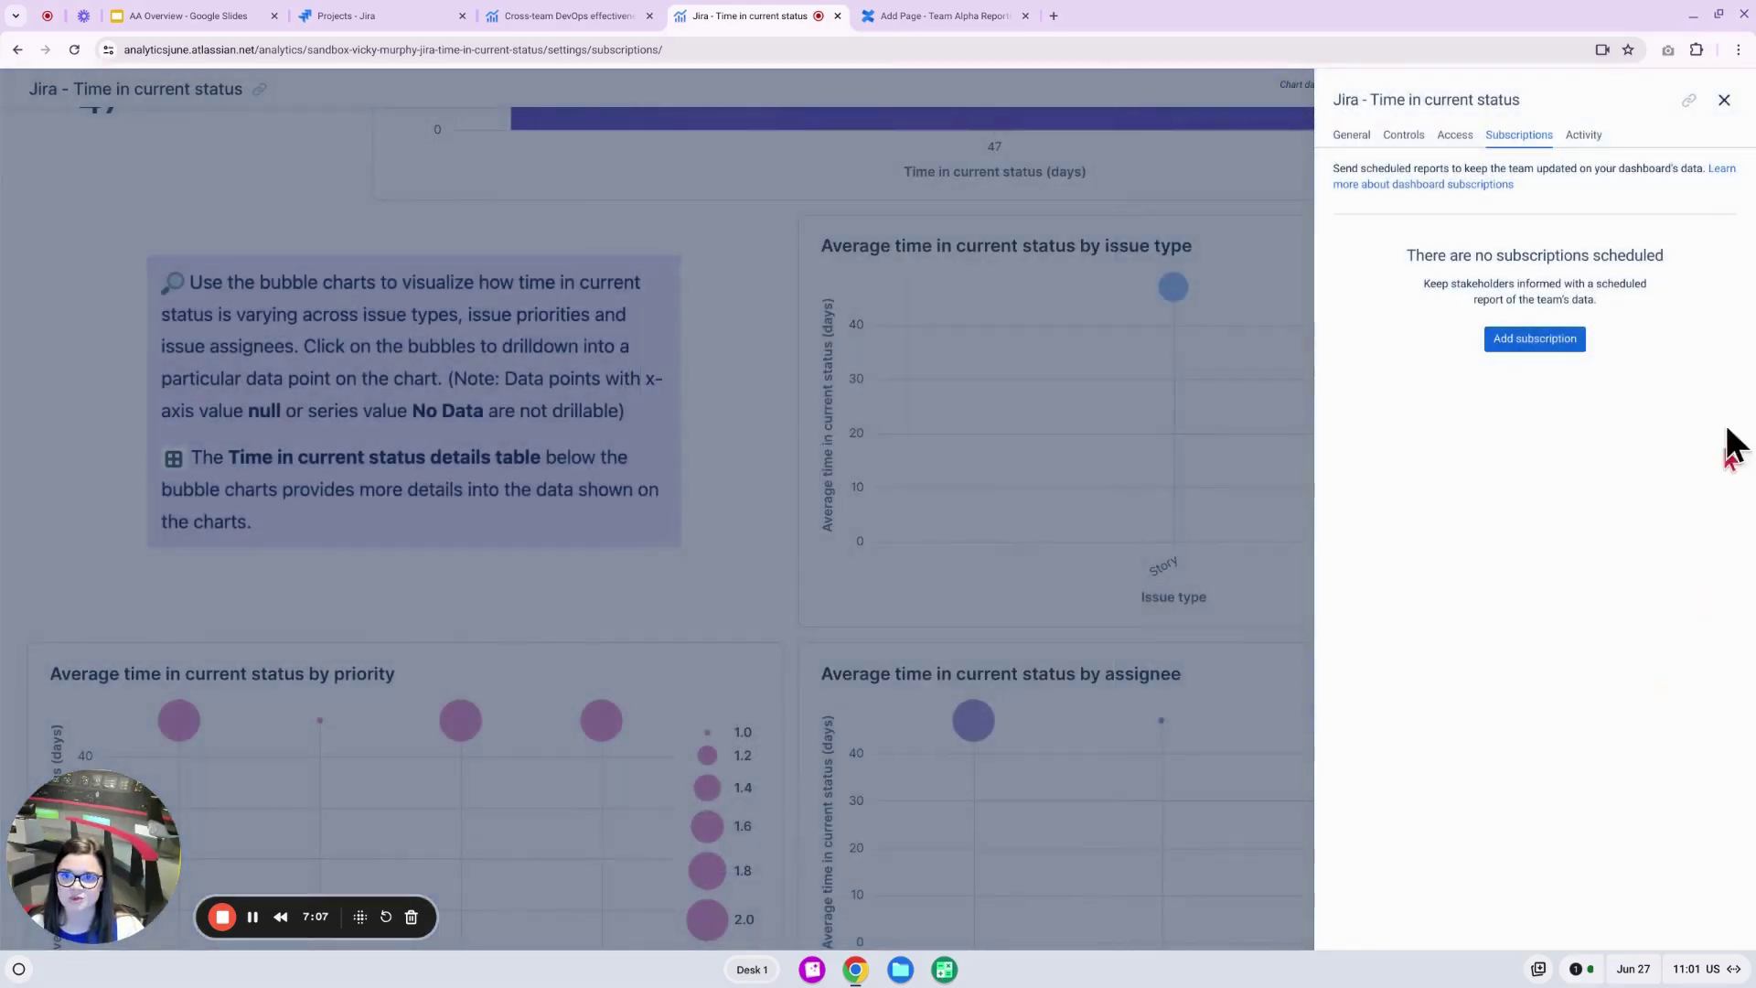
click(1724, 100)
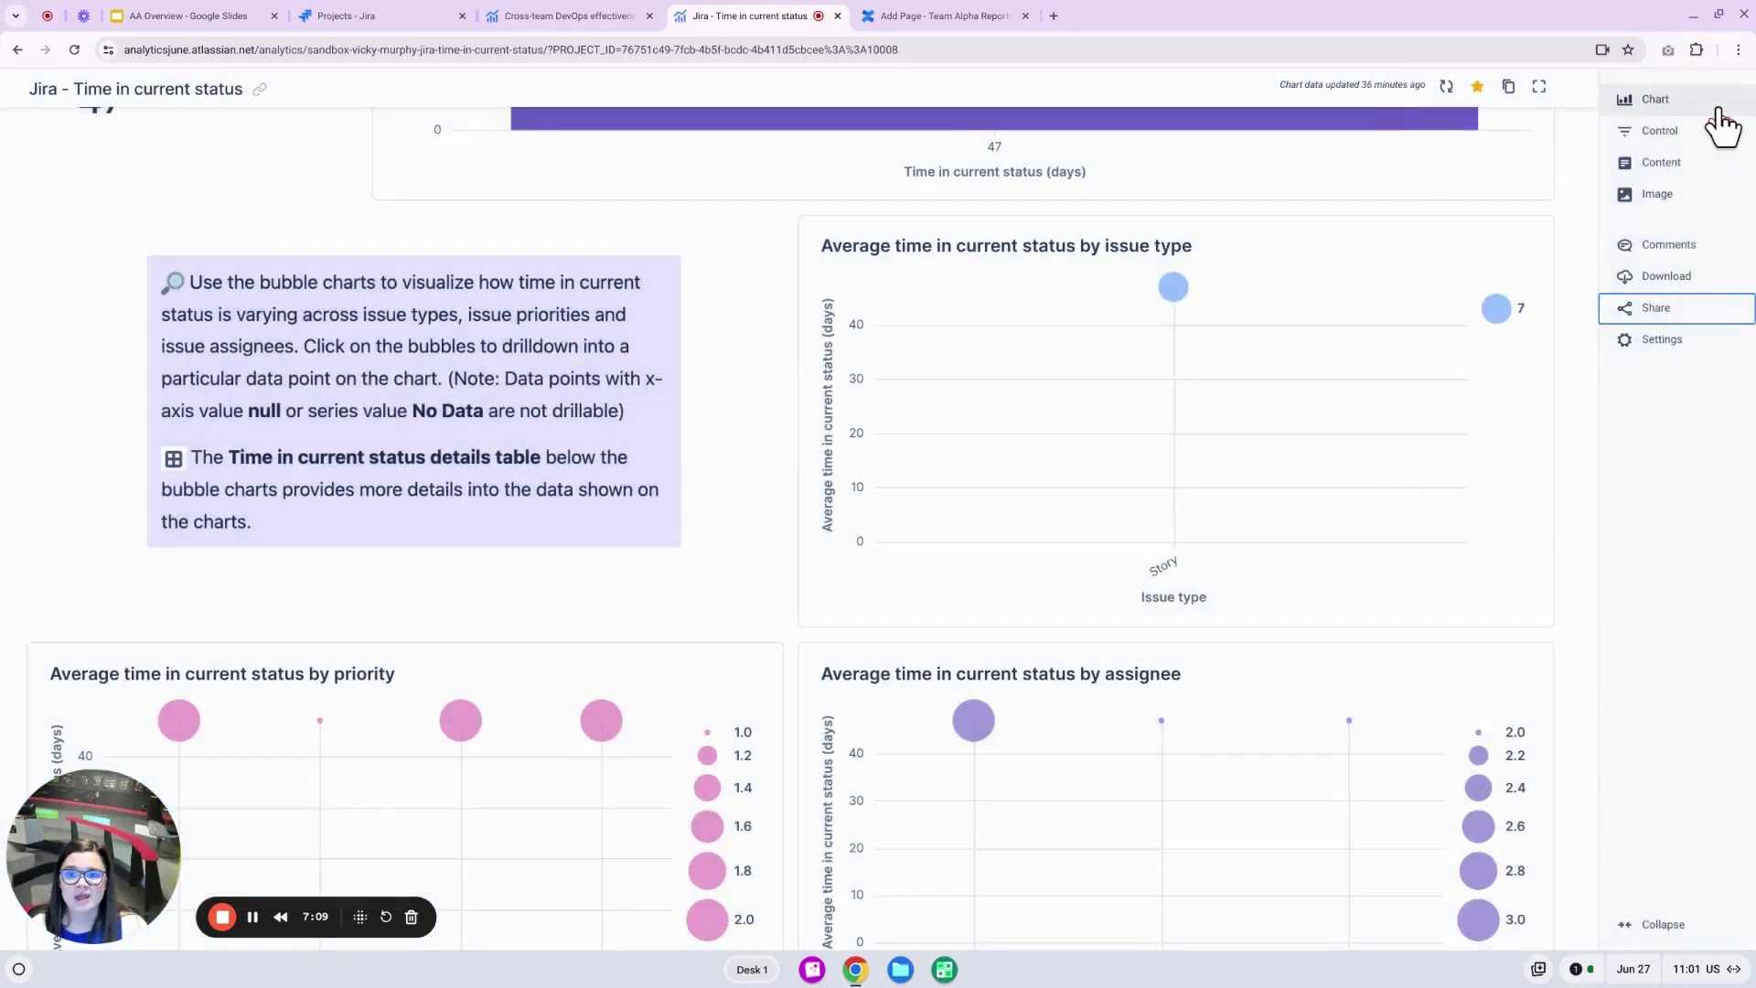
click(1683, 281)
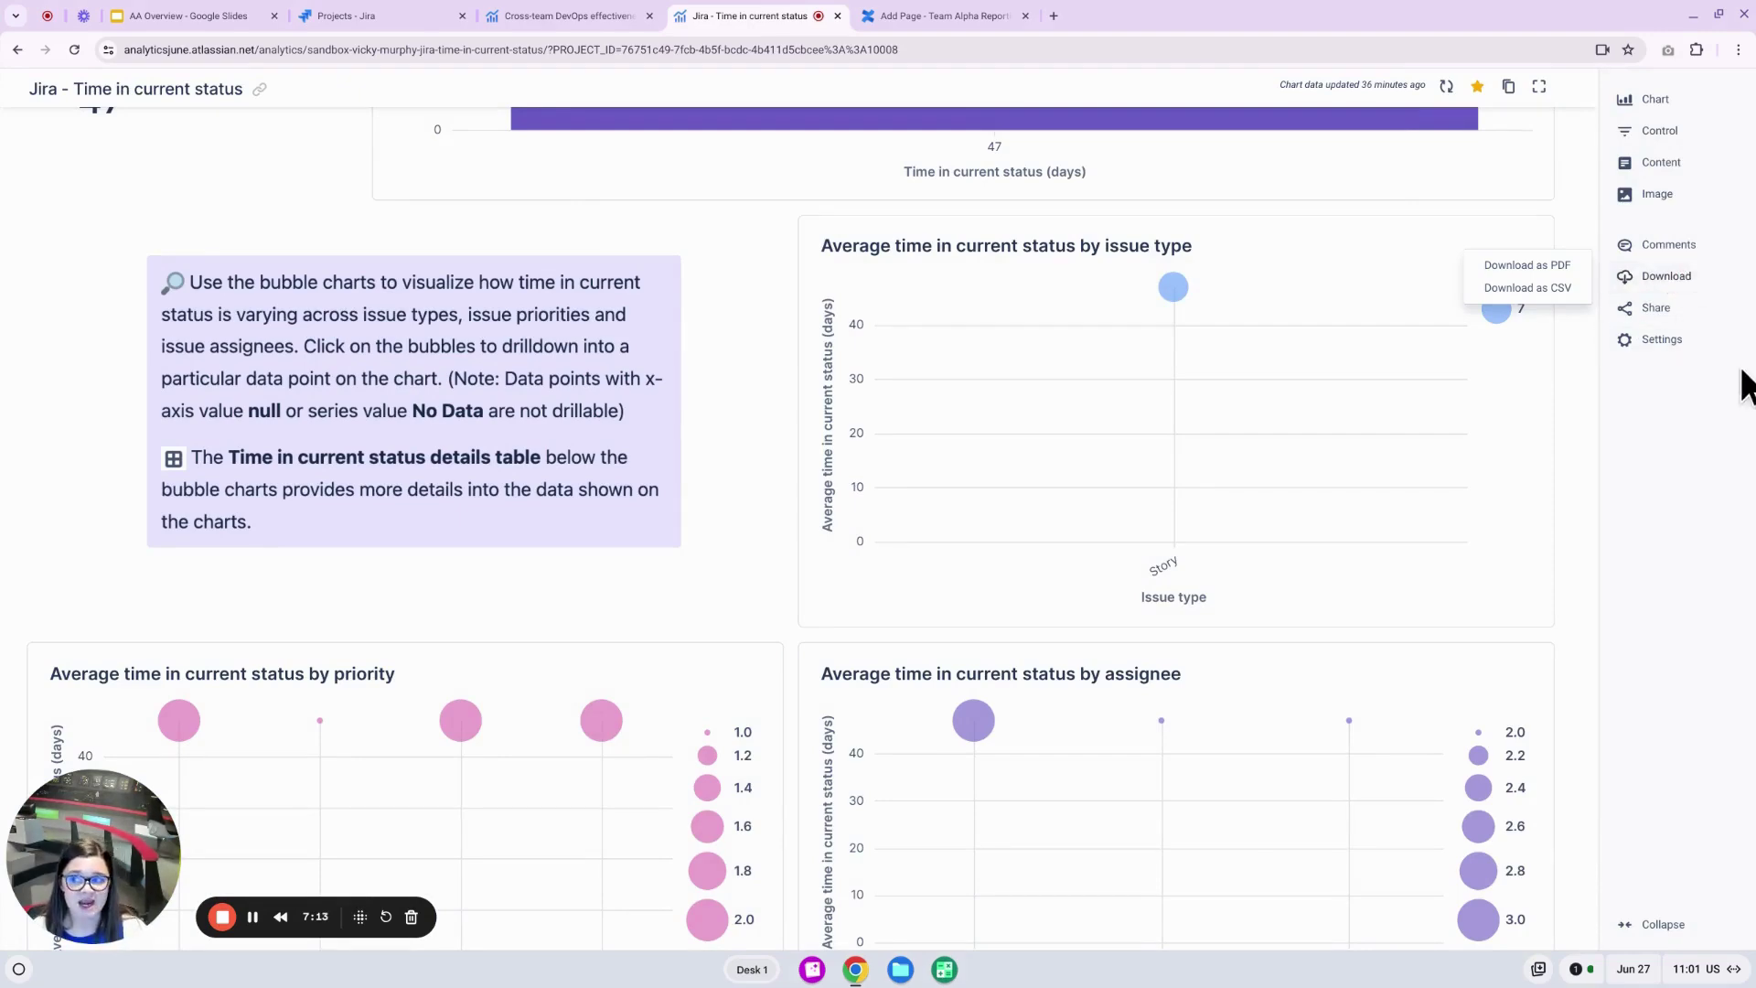
click(1700, 413)
scroll(1564, 301, up, 1)
click(1527, 258)
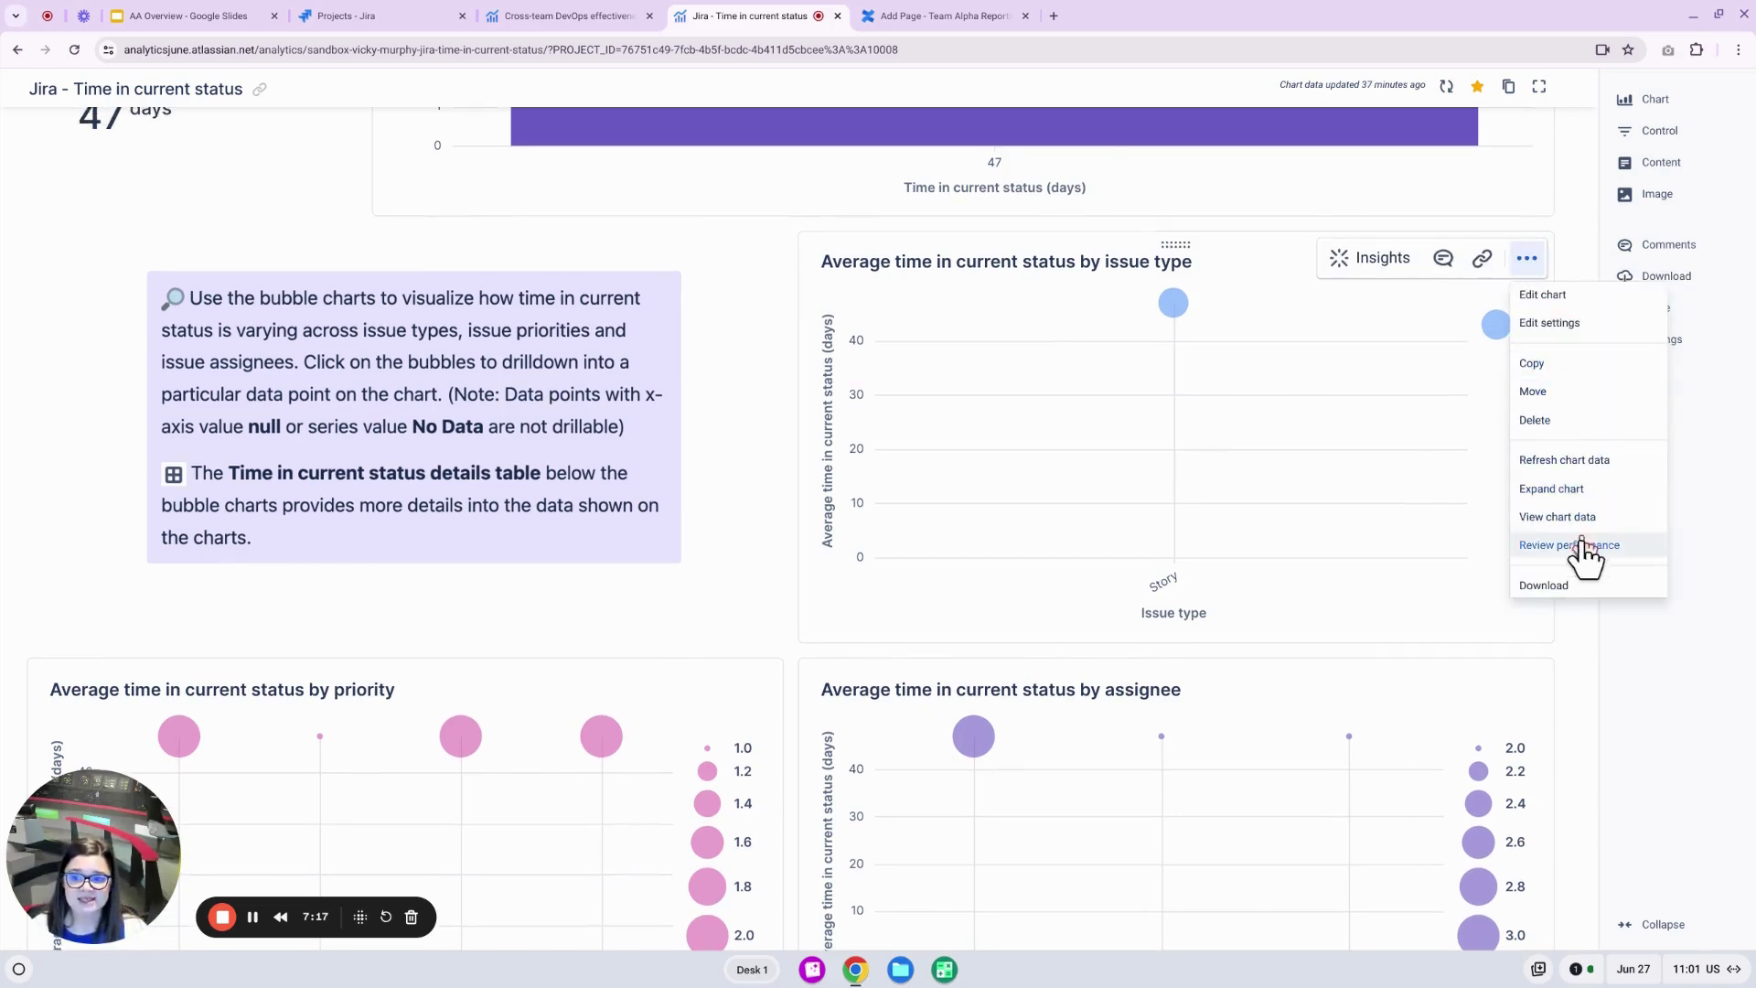
click(1588, 588)
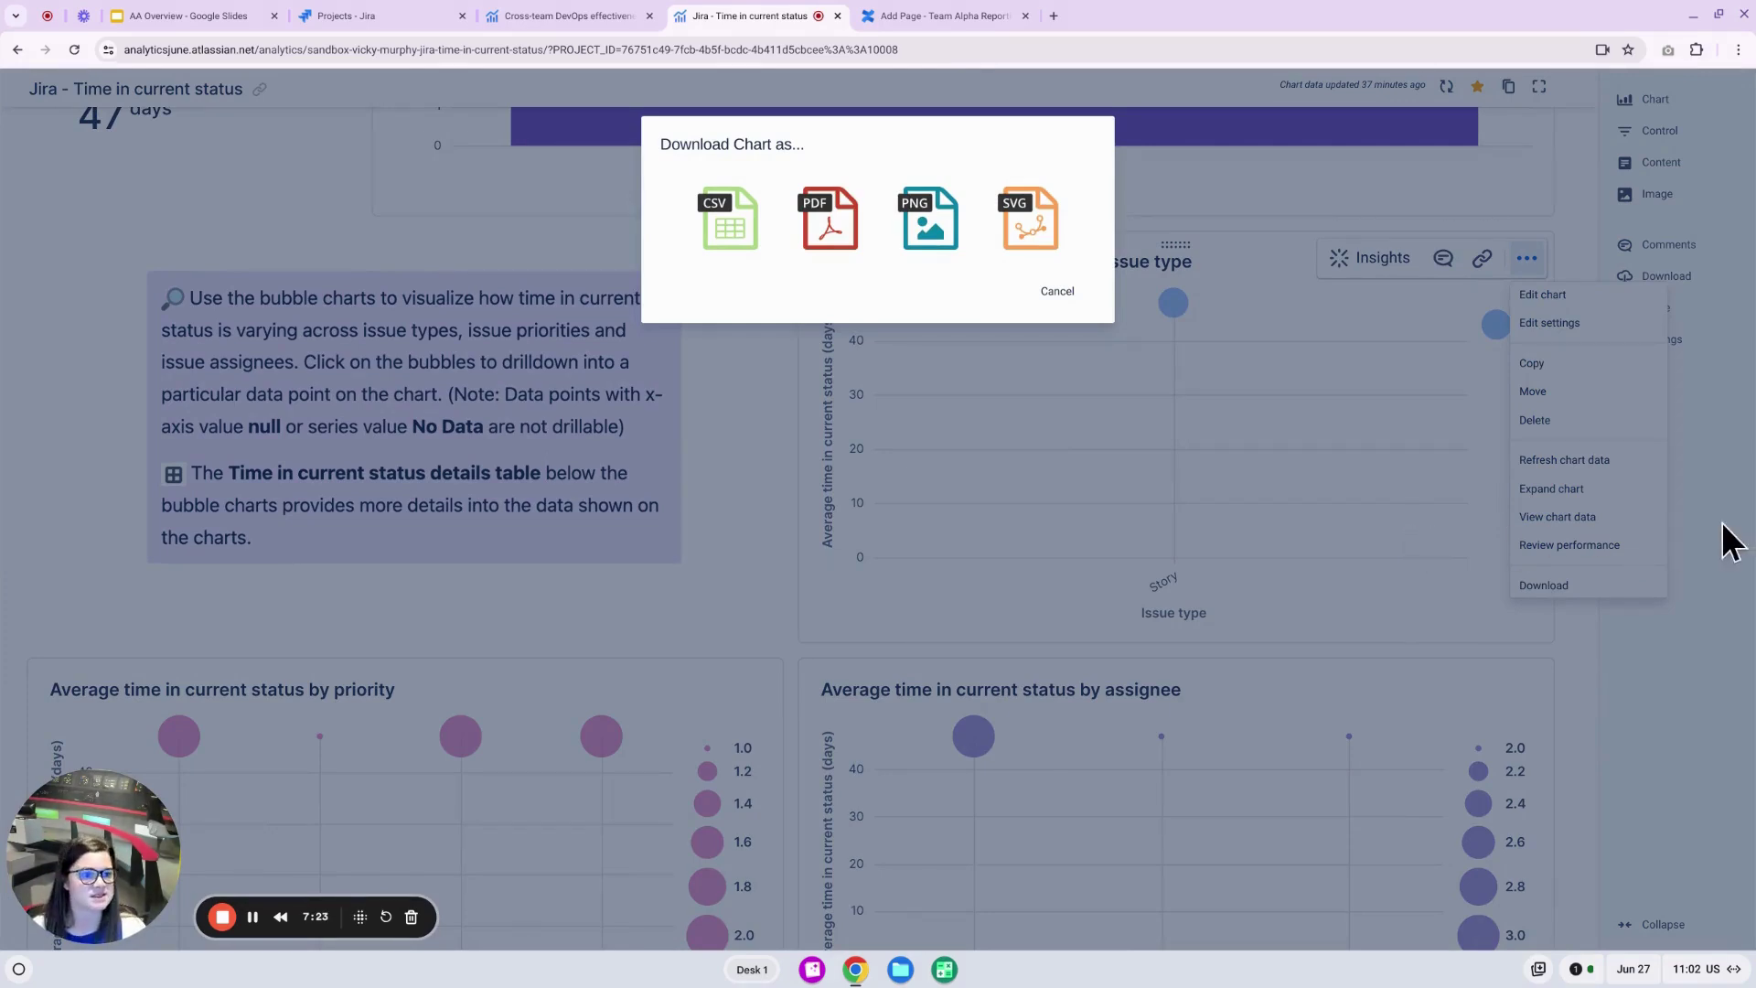
click(1056, 293)
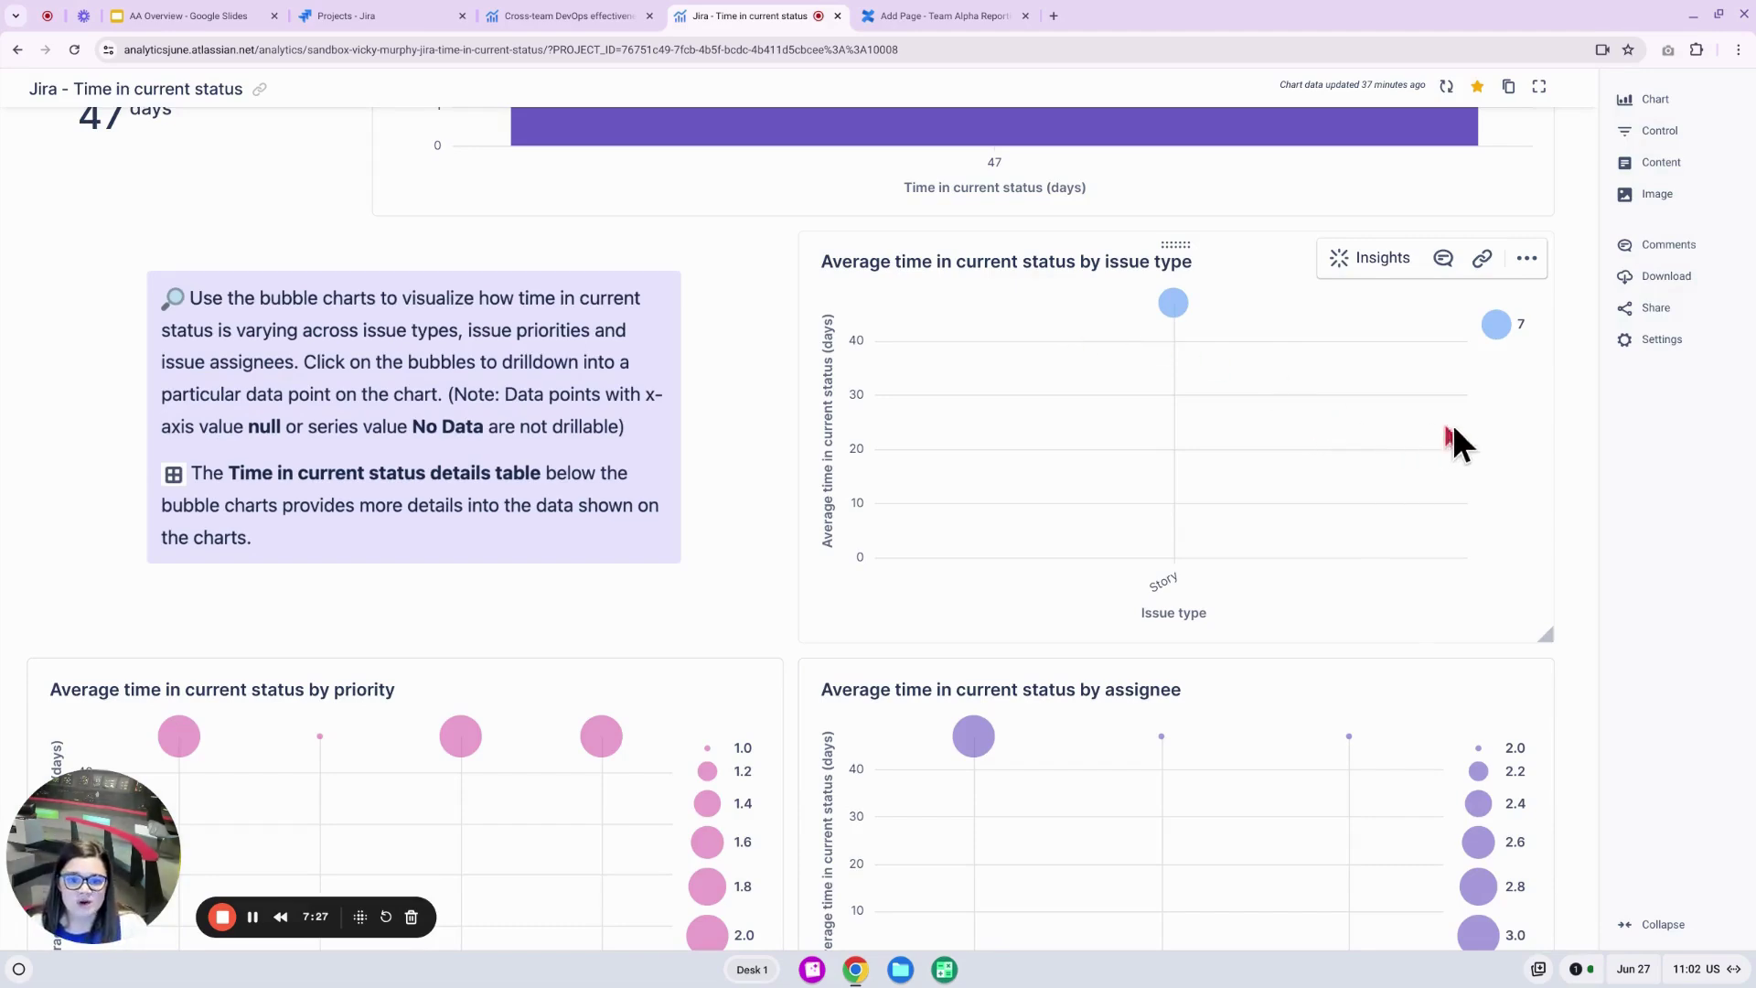
Copy a link to the 'Average time in current status by issue type' chart.
scroll(1490, 435, up, 1)
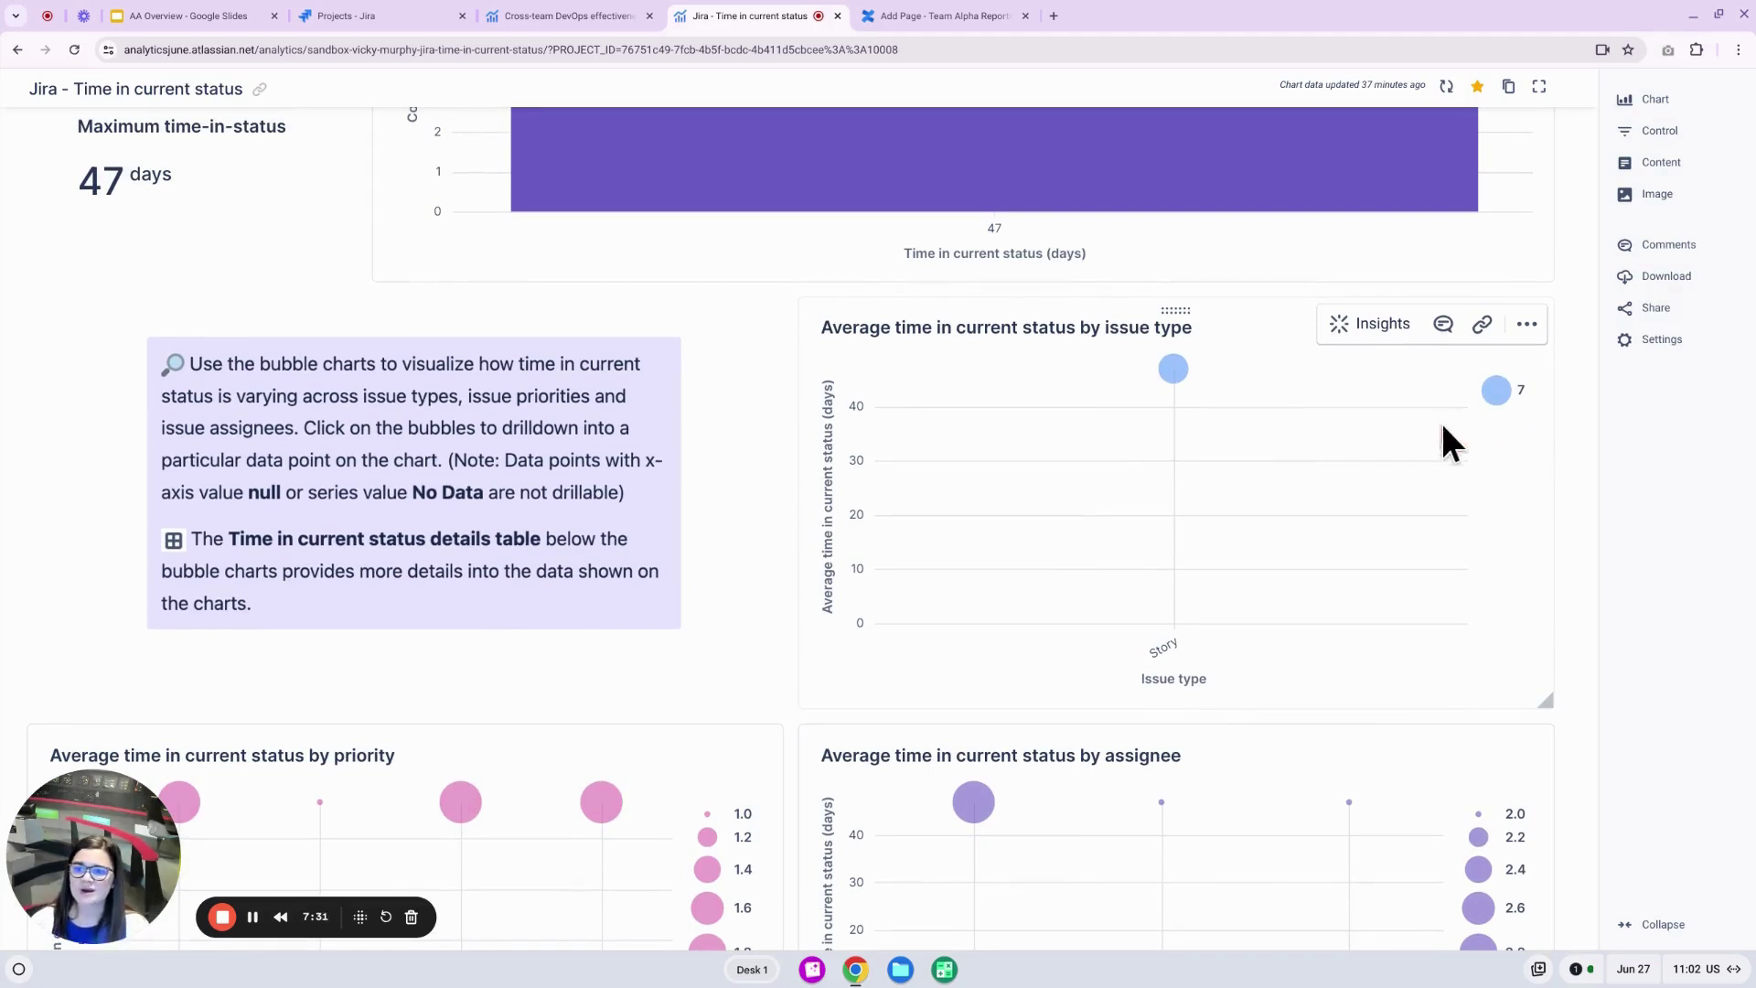
click(1527, 323)
click(1474, 344)
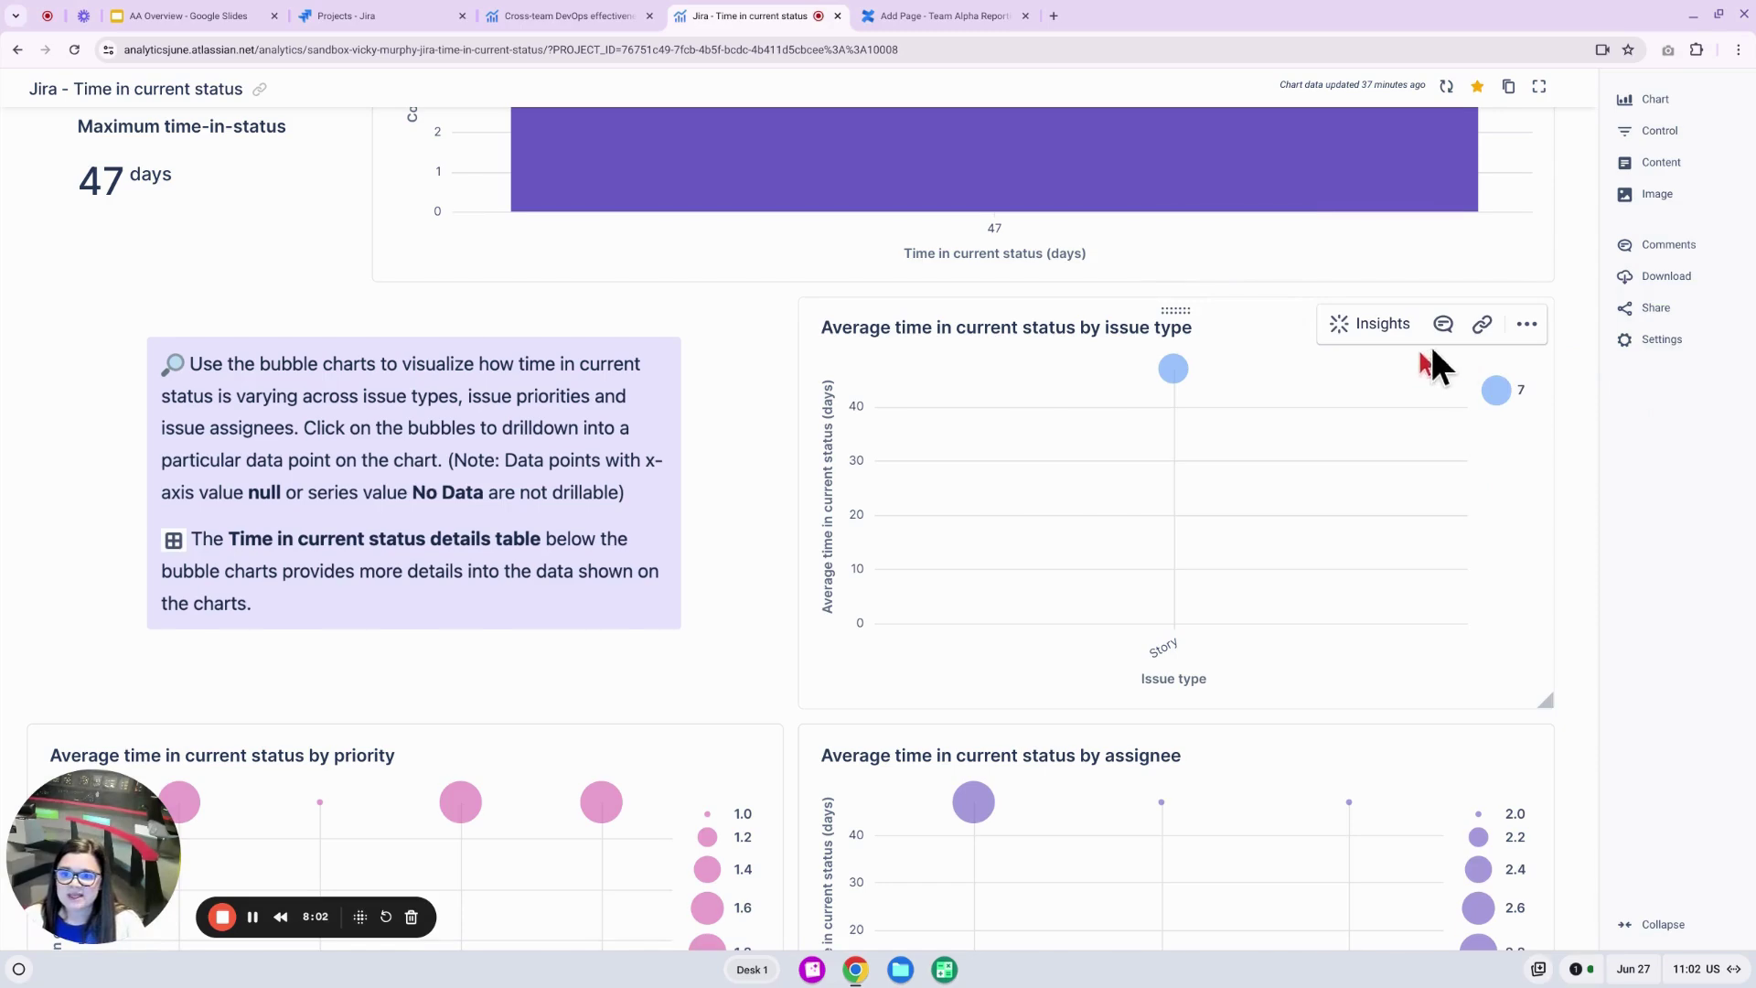
click(1482, 329)
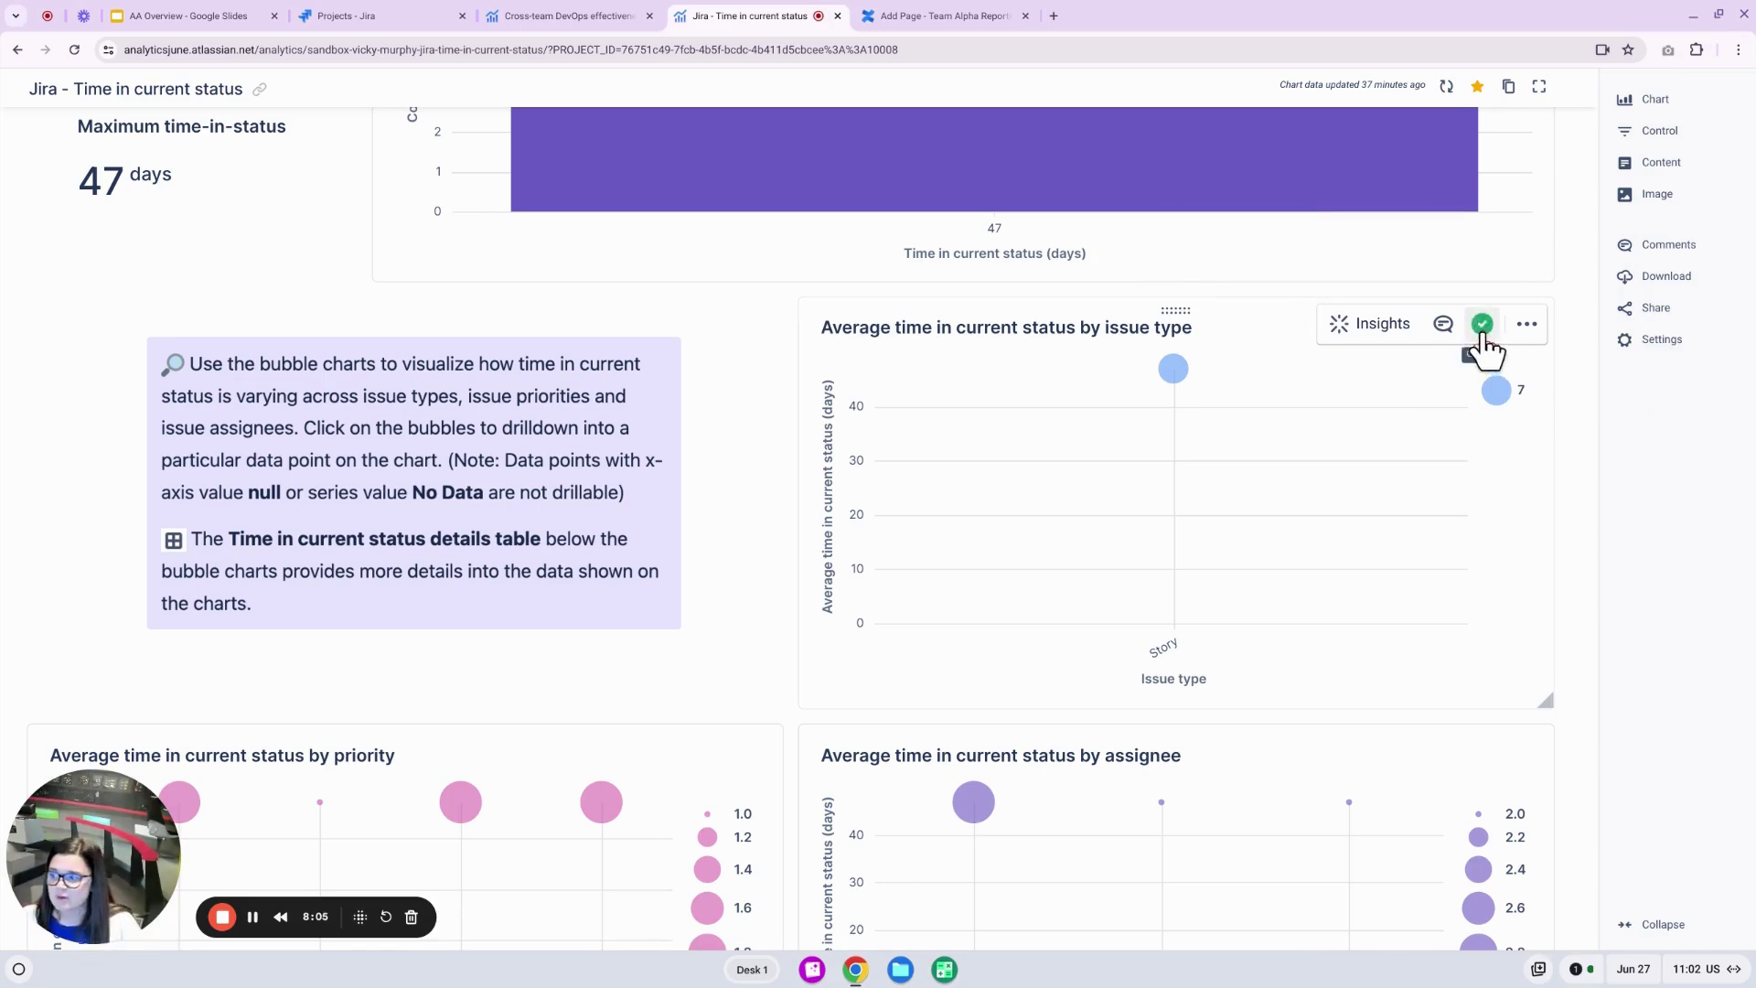
Paste the chart link into the Team Alpha Reporting page and display it as an embed.
click(947, 16)
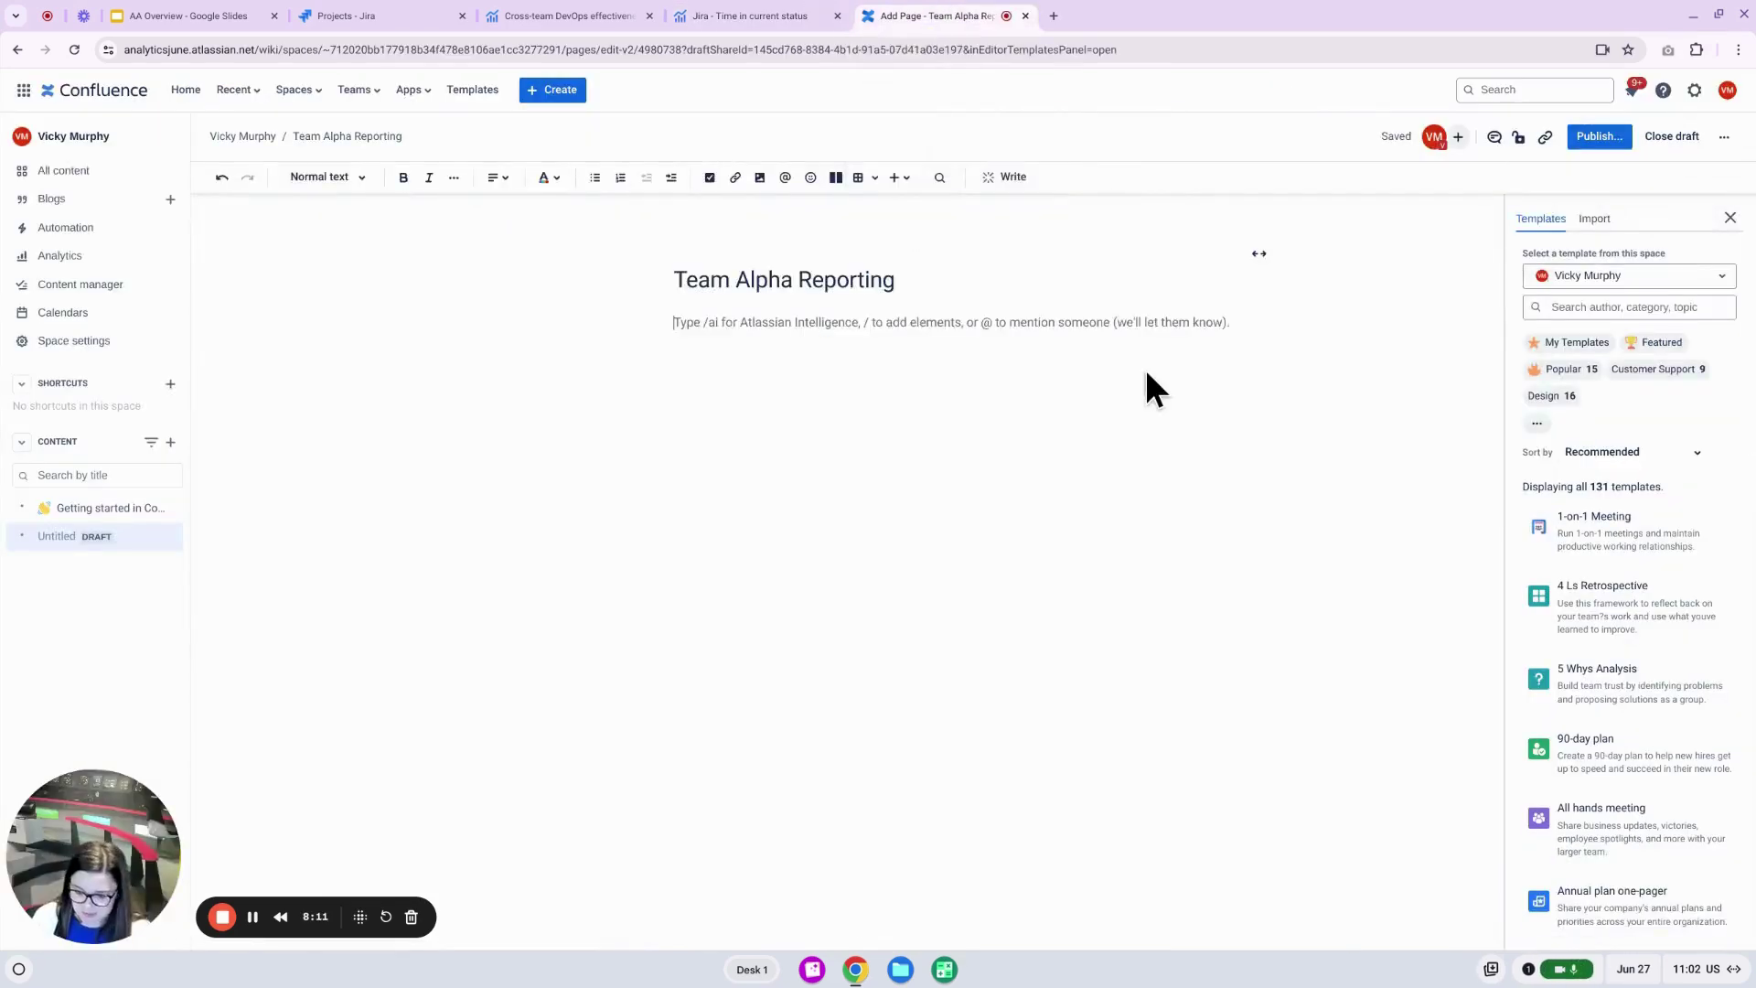
key(ctrl+v)
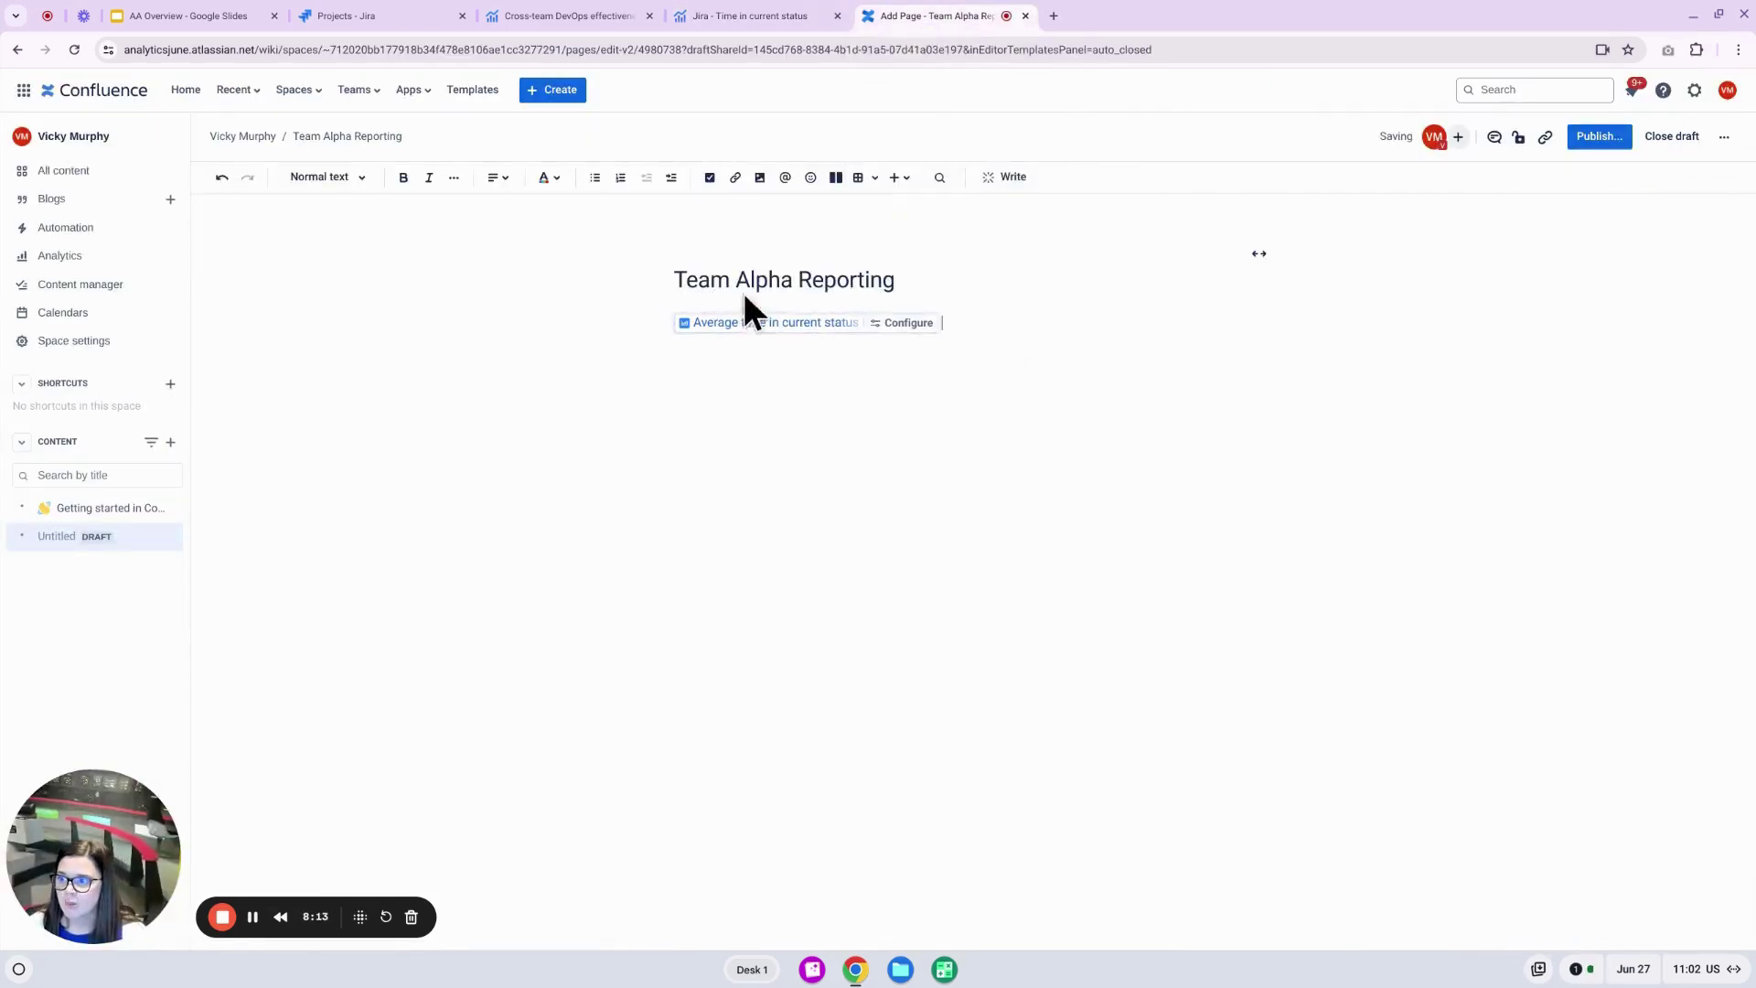
click(750, 322)
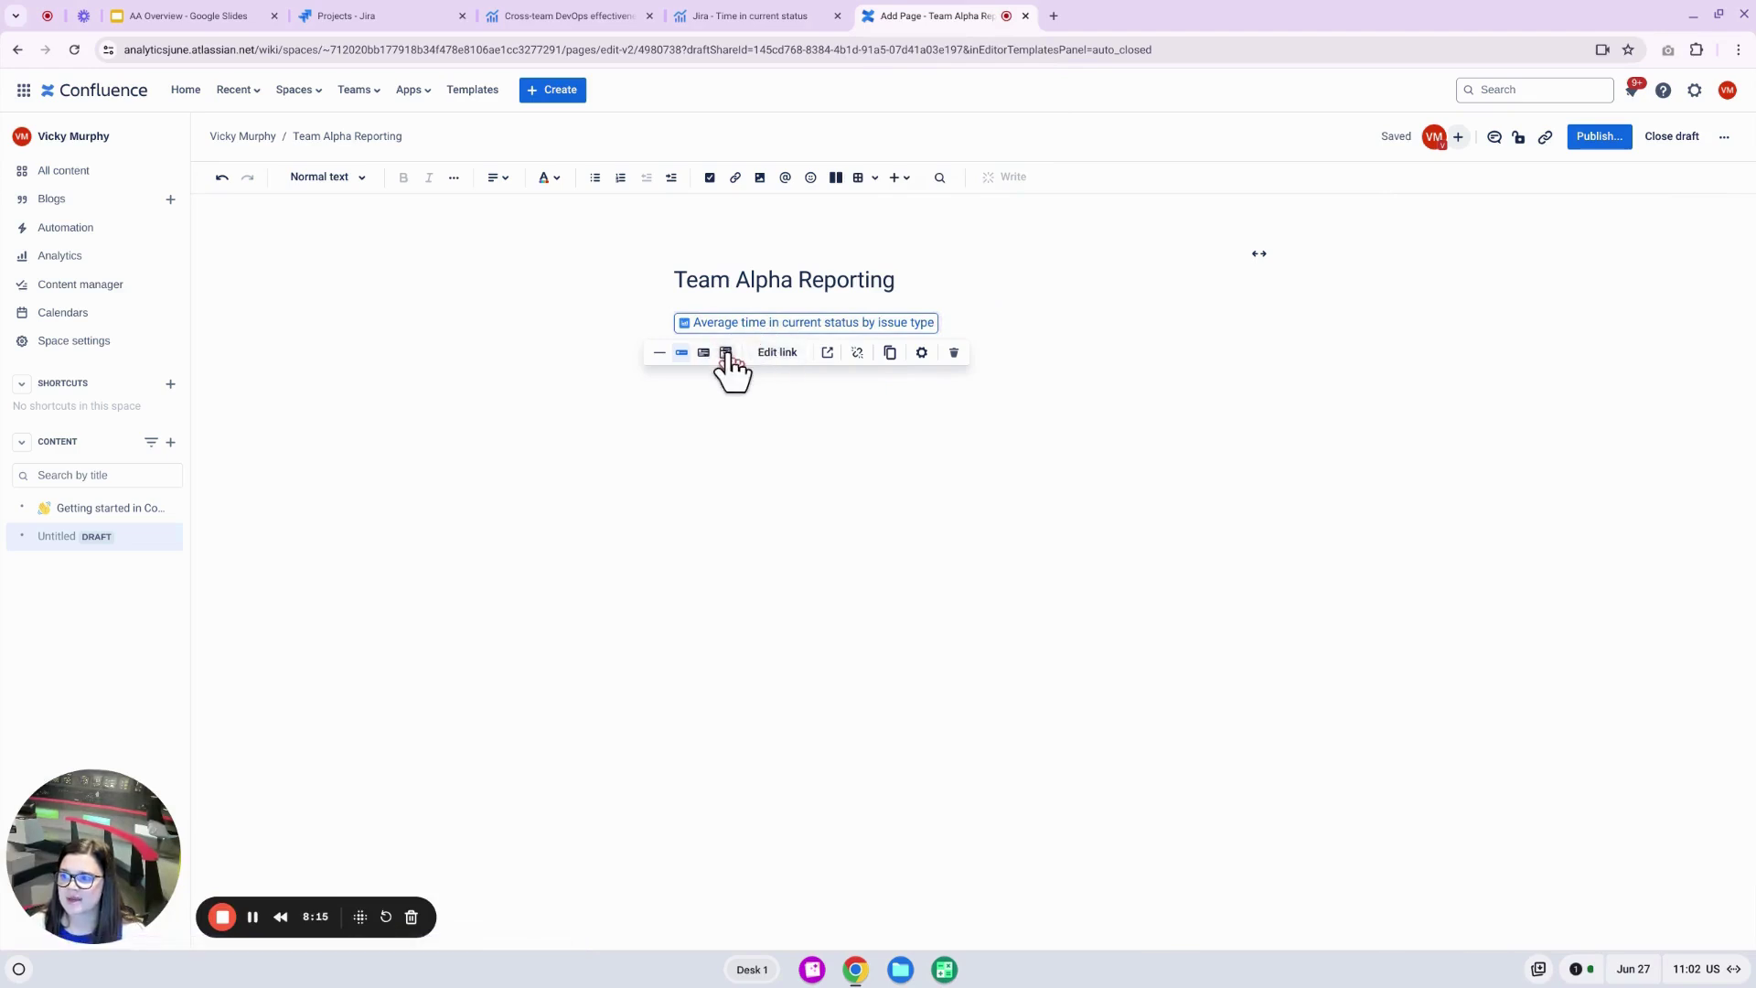
click(725, 353)
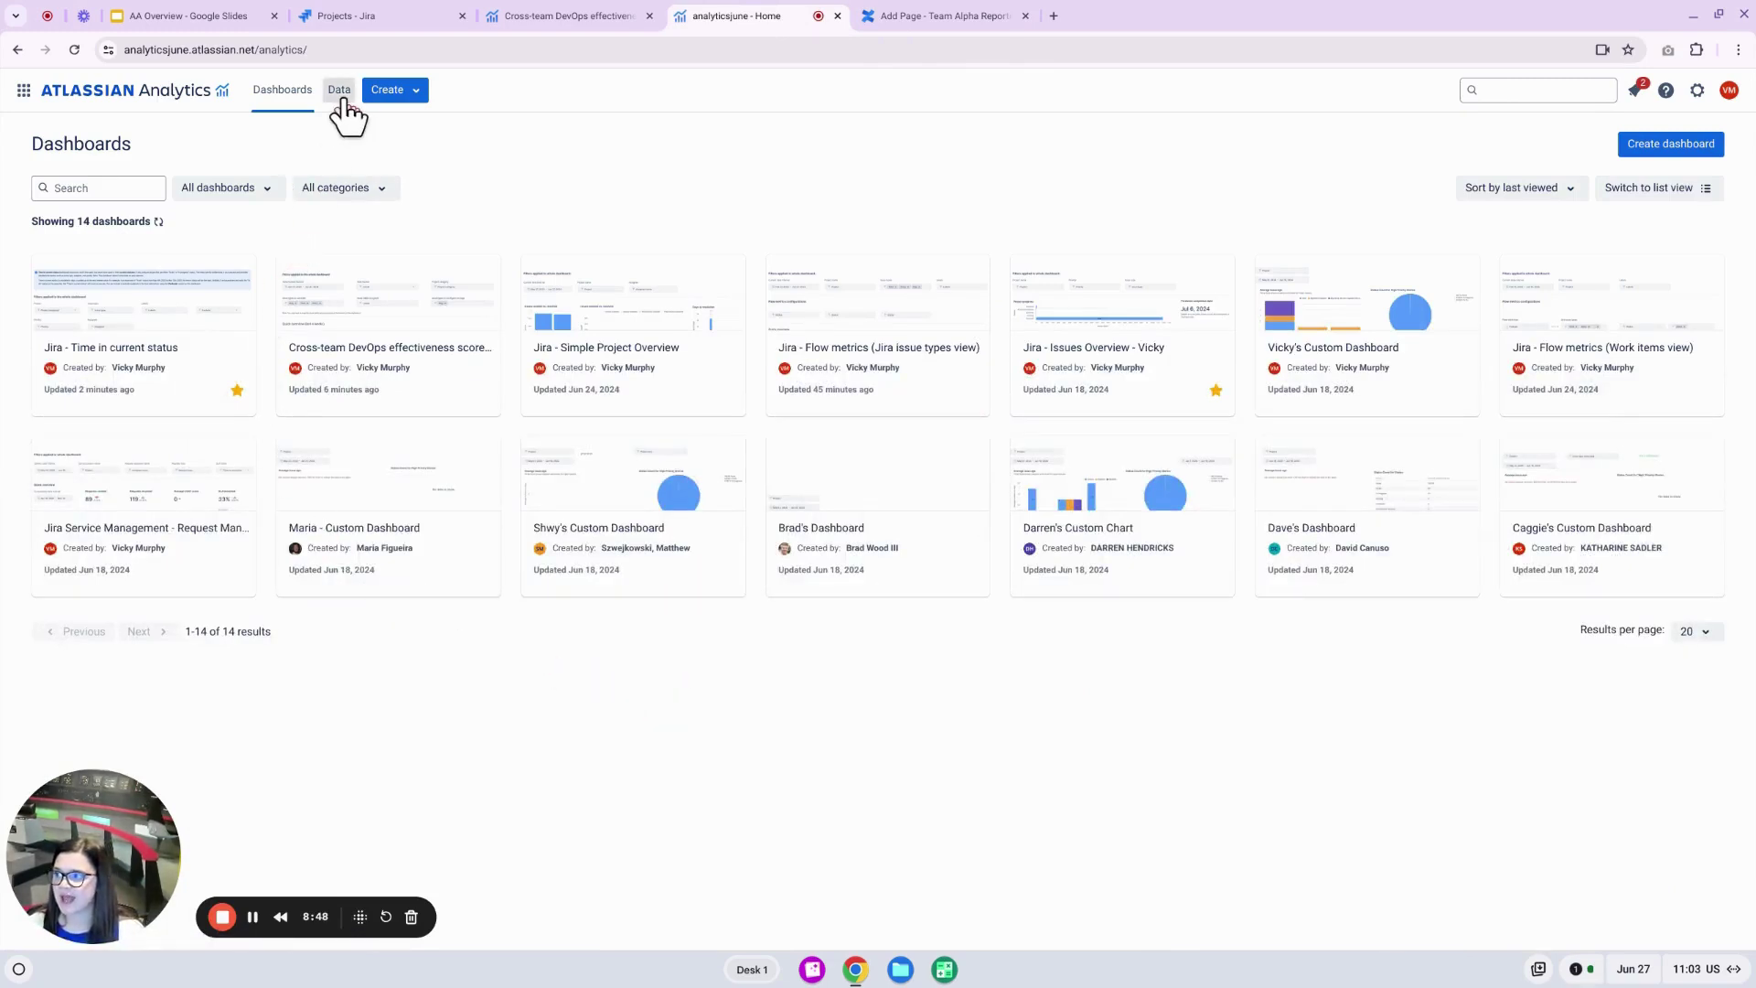
Browse the data source types available to add, then return to the list showing Atlassian Data Lake 1.
click(339, 103)
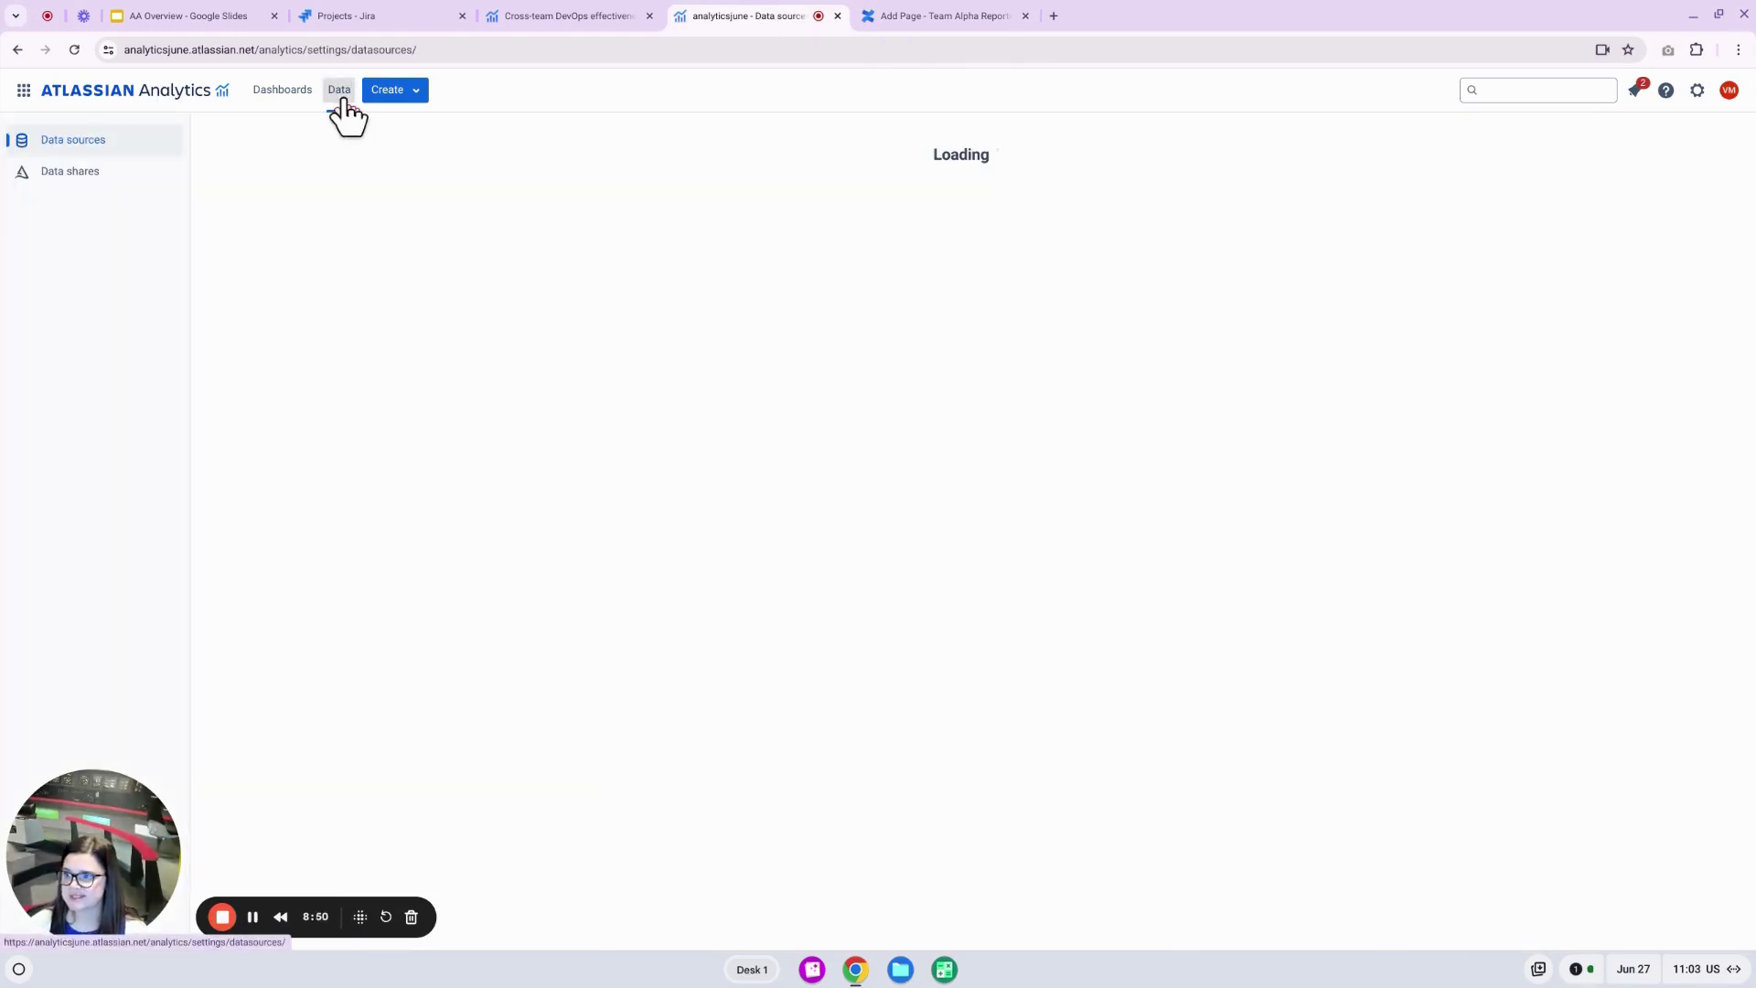
click(1292, 163)
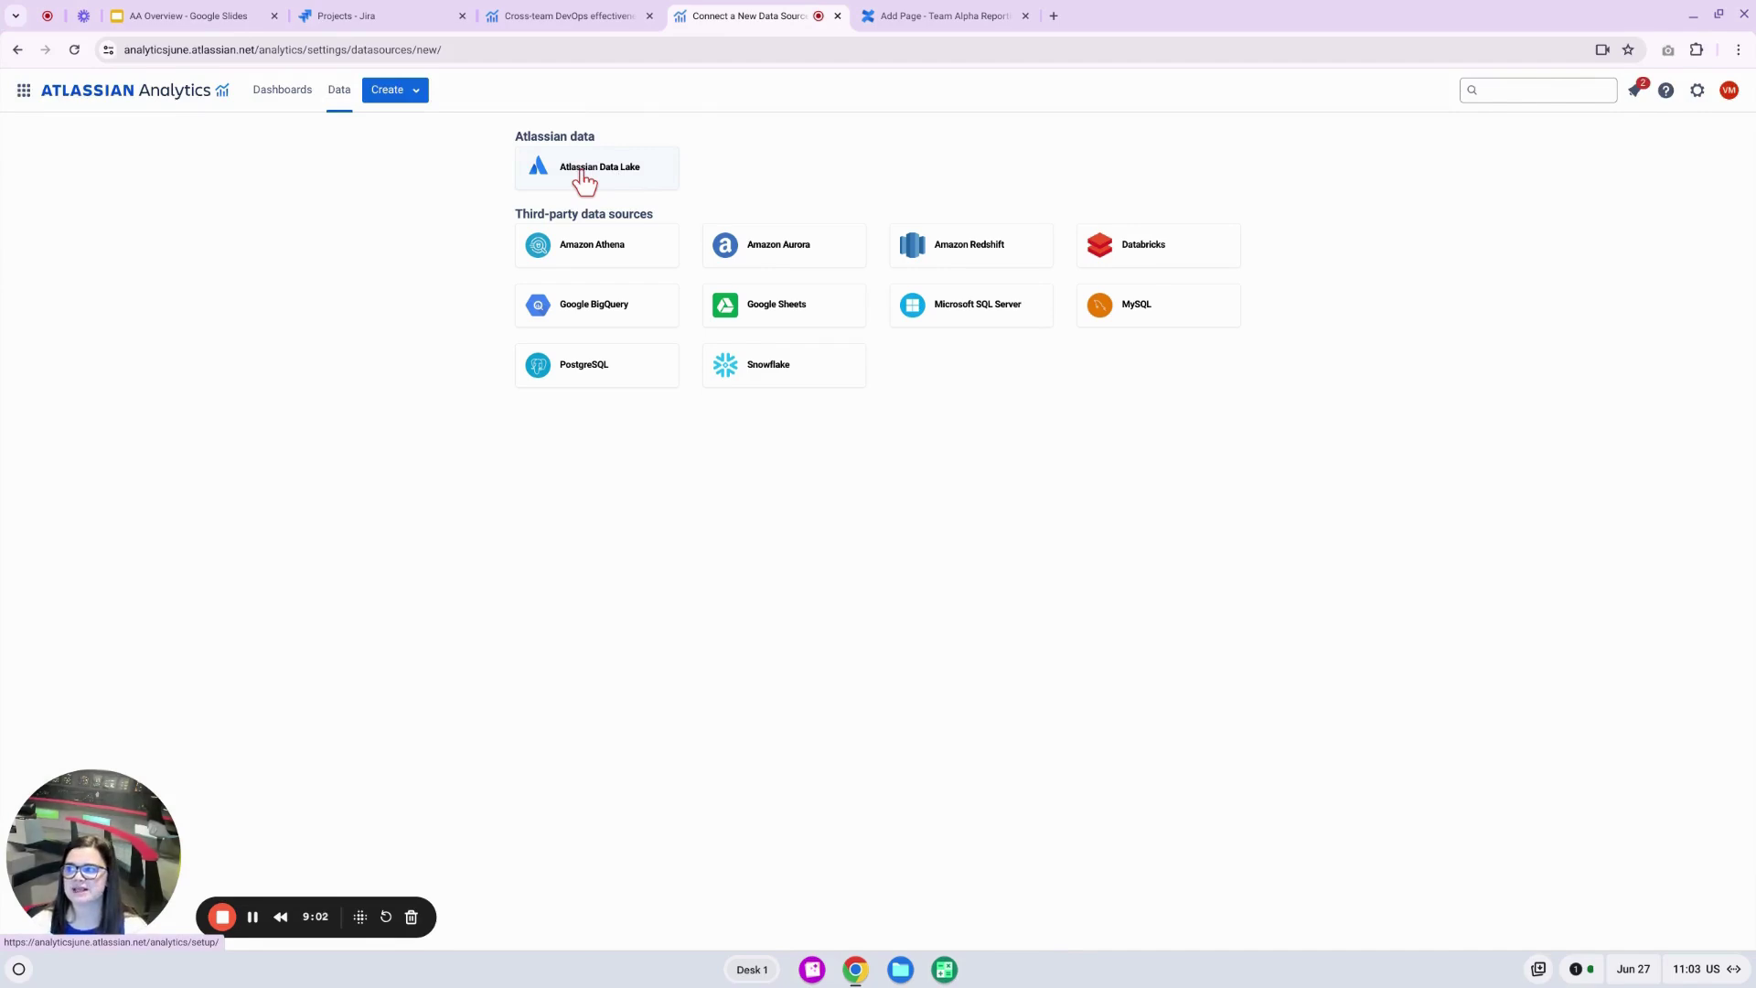
click(338, 91)
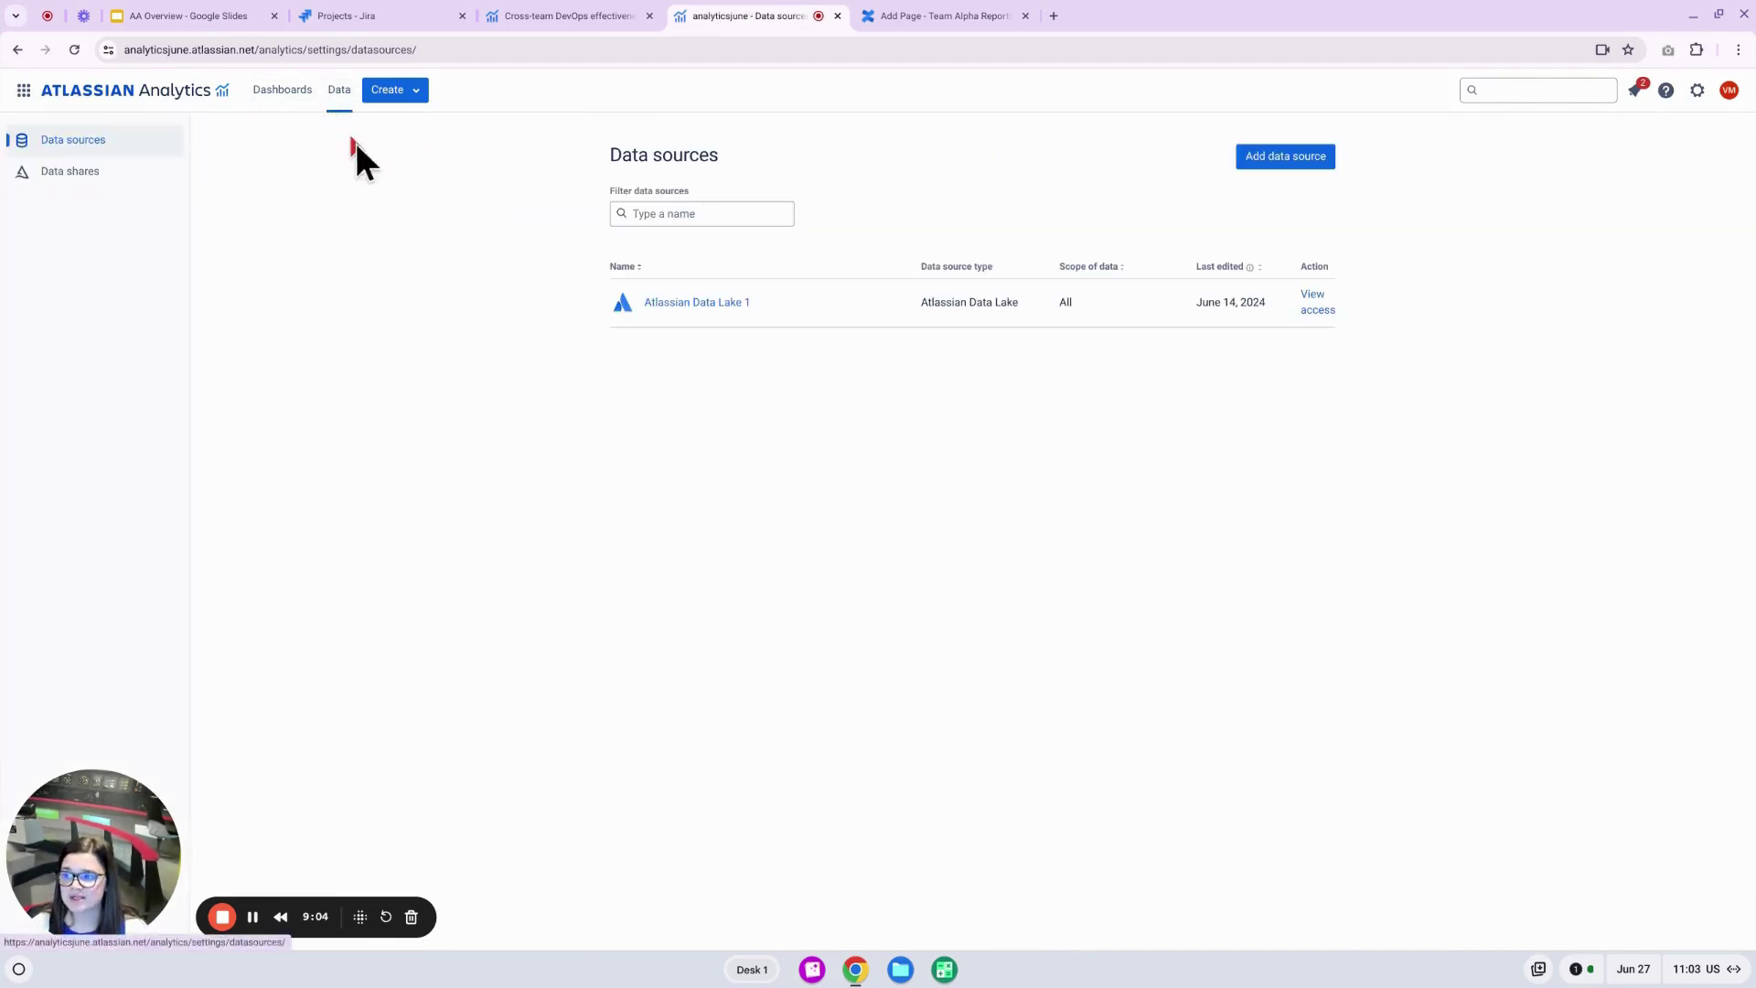
Open Atlassian Data Lake 1's settings and view who has access to it.
click(729, 306)
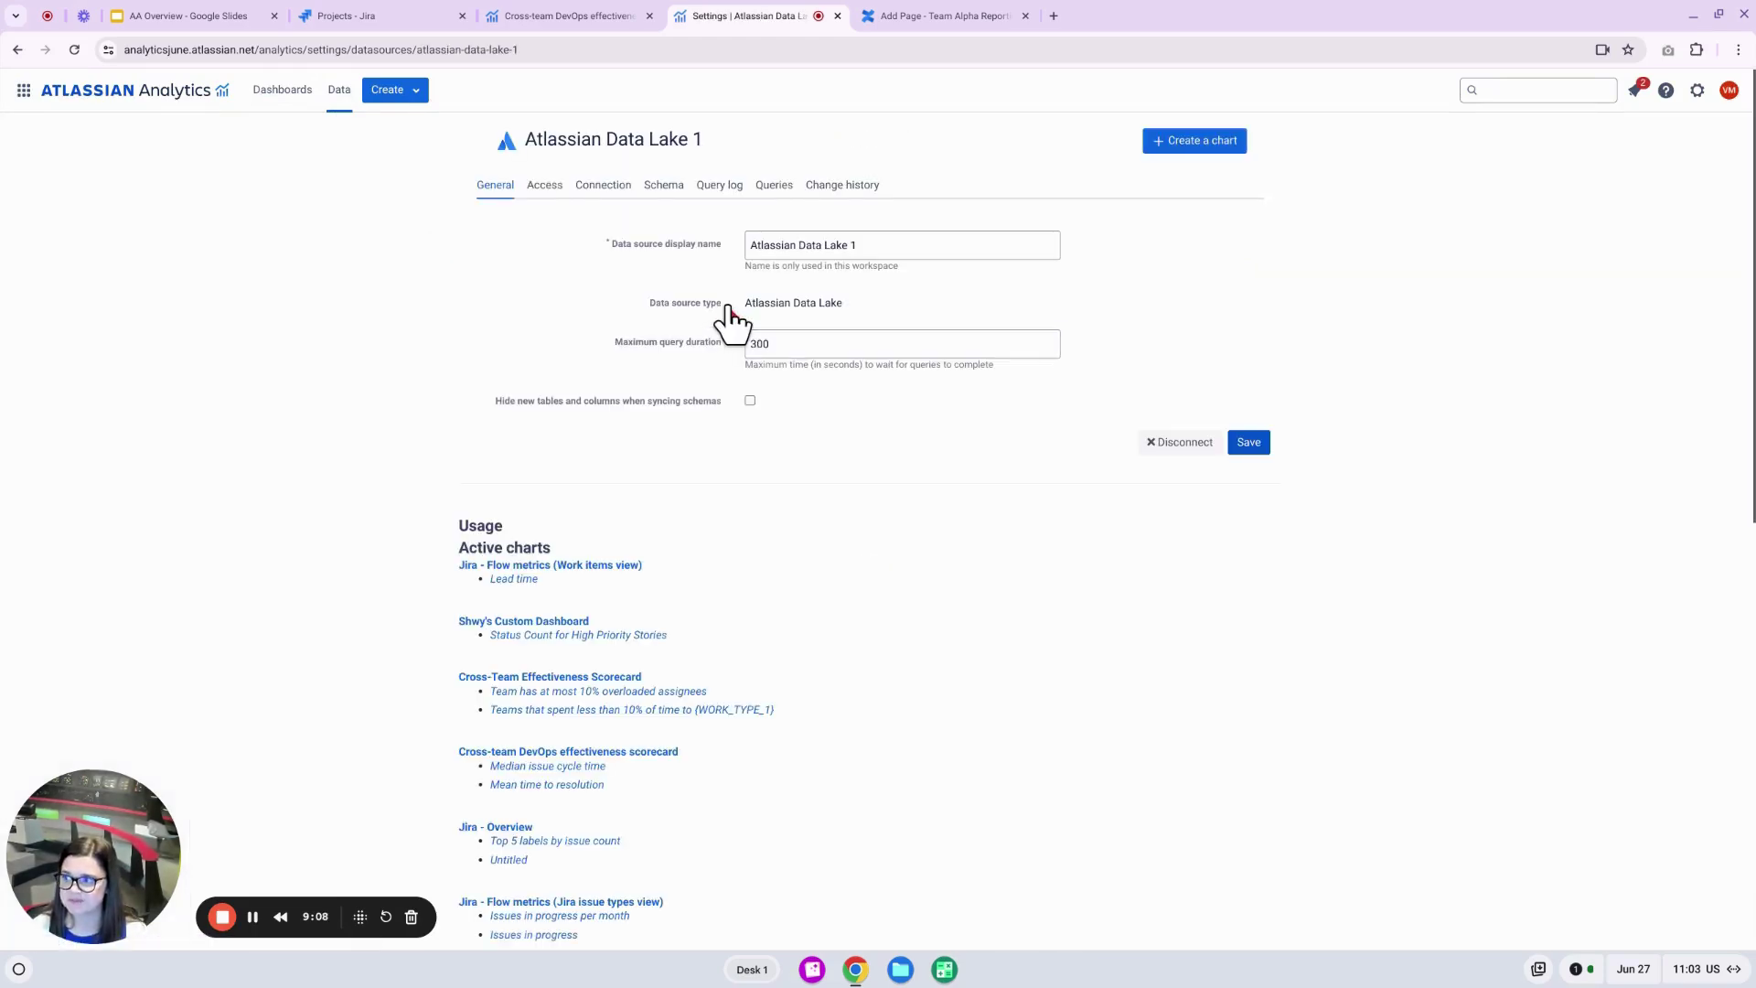
click(546, 186)
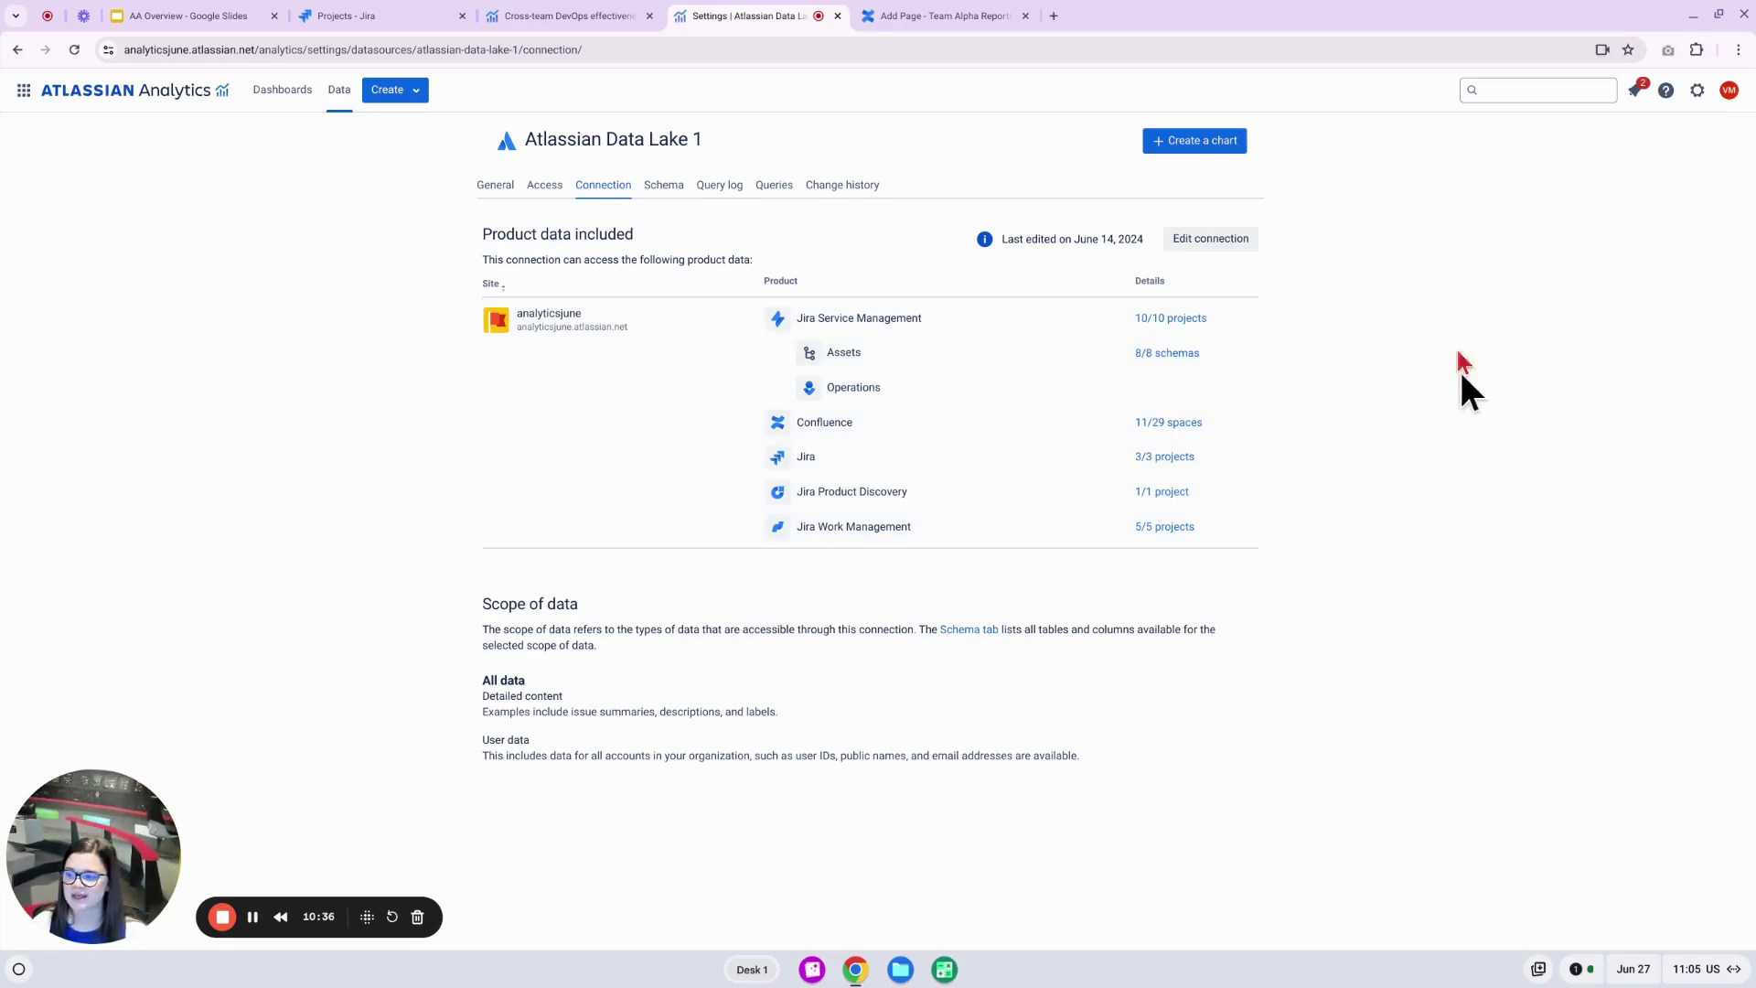
Browse Atlassian Data Lake 1's schema tables, then show its log of completed dashboard queries.
click(668, 192)
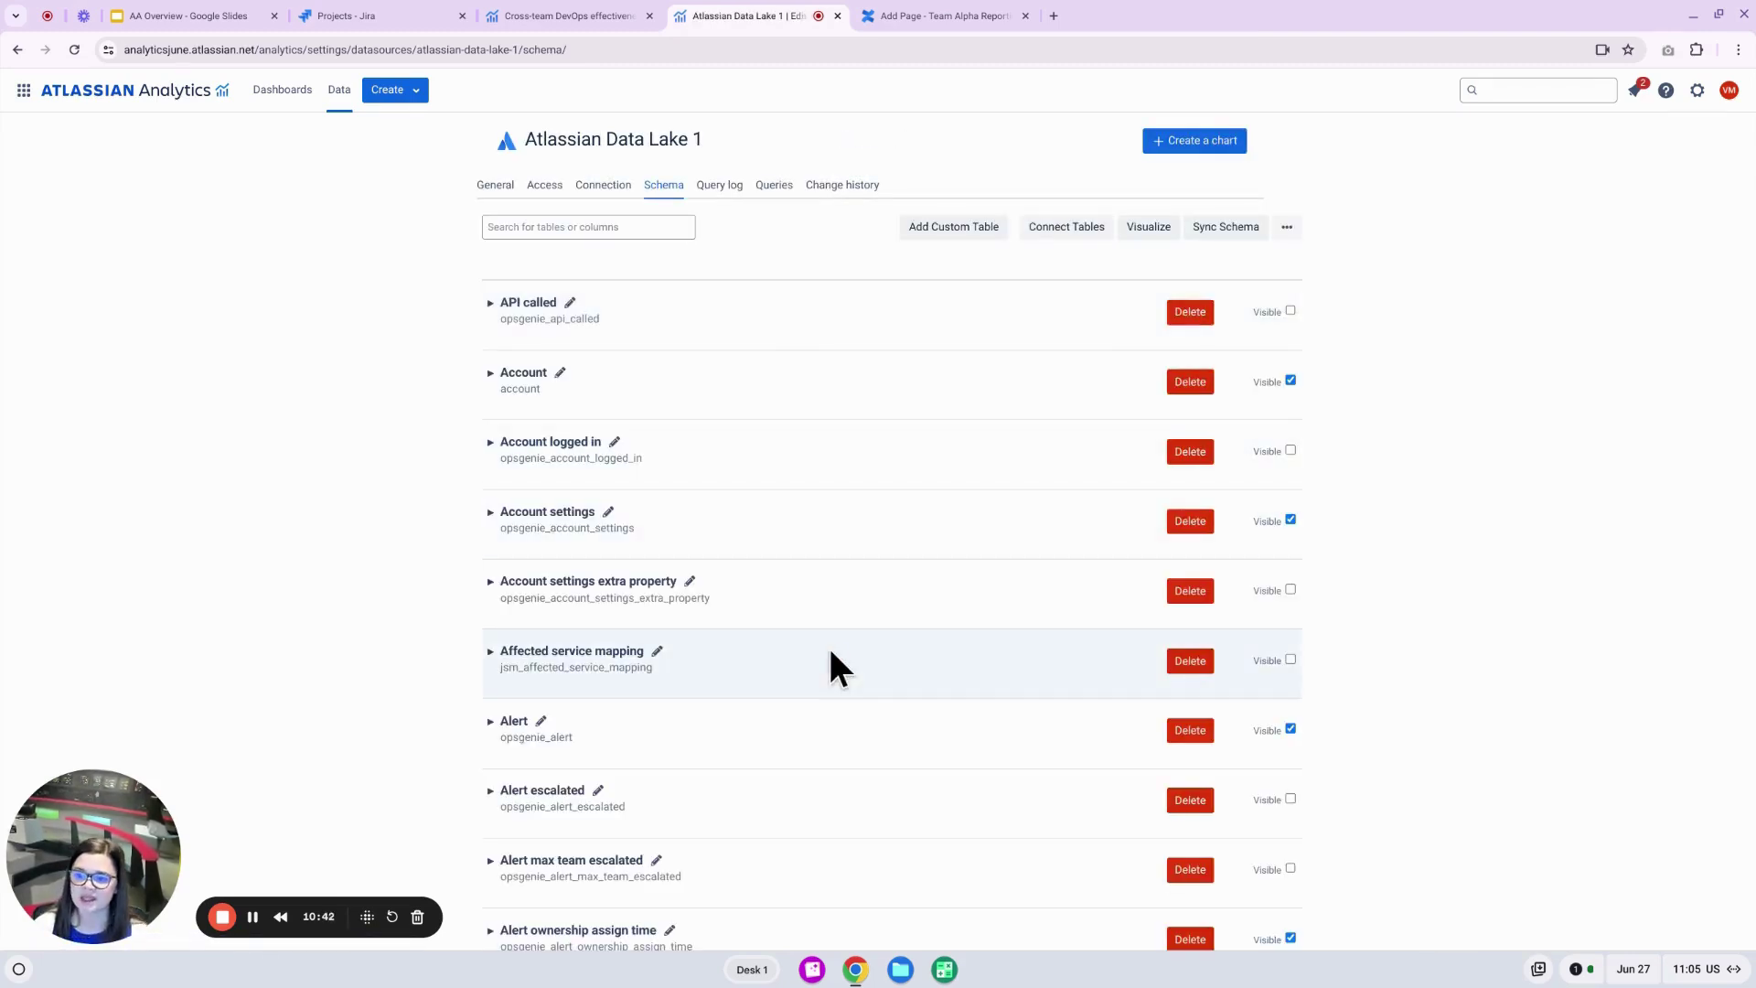
scroll(834, 714, down, 1)
scroll(834, 718, up, 1)
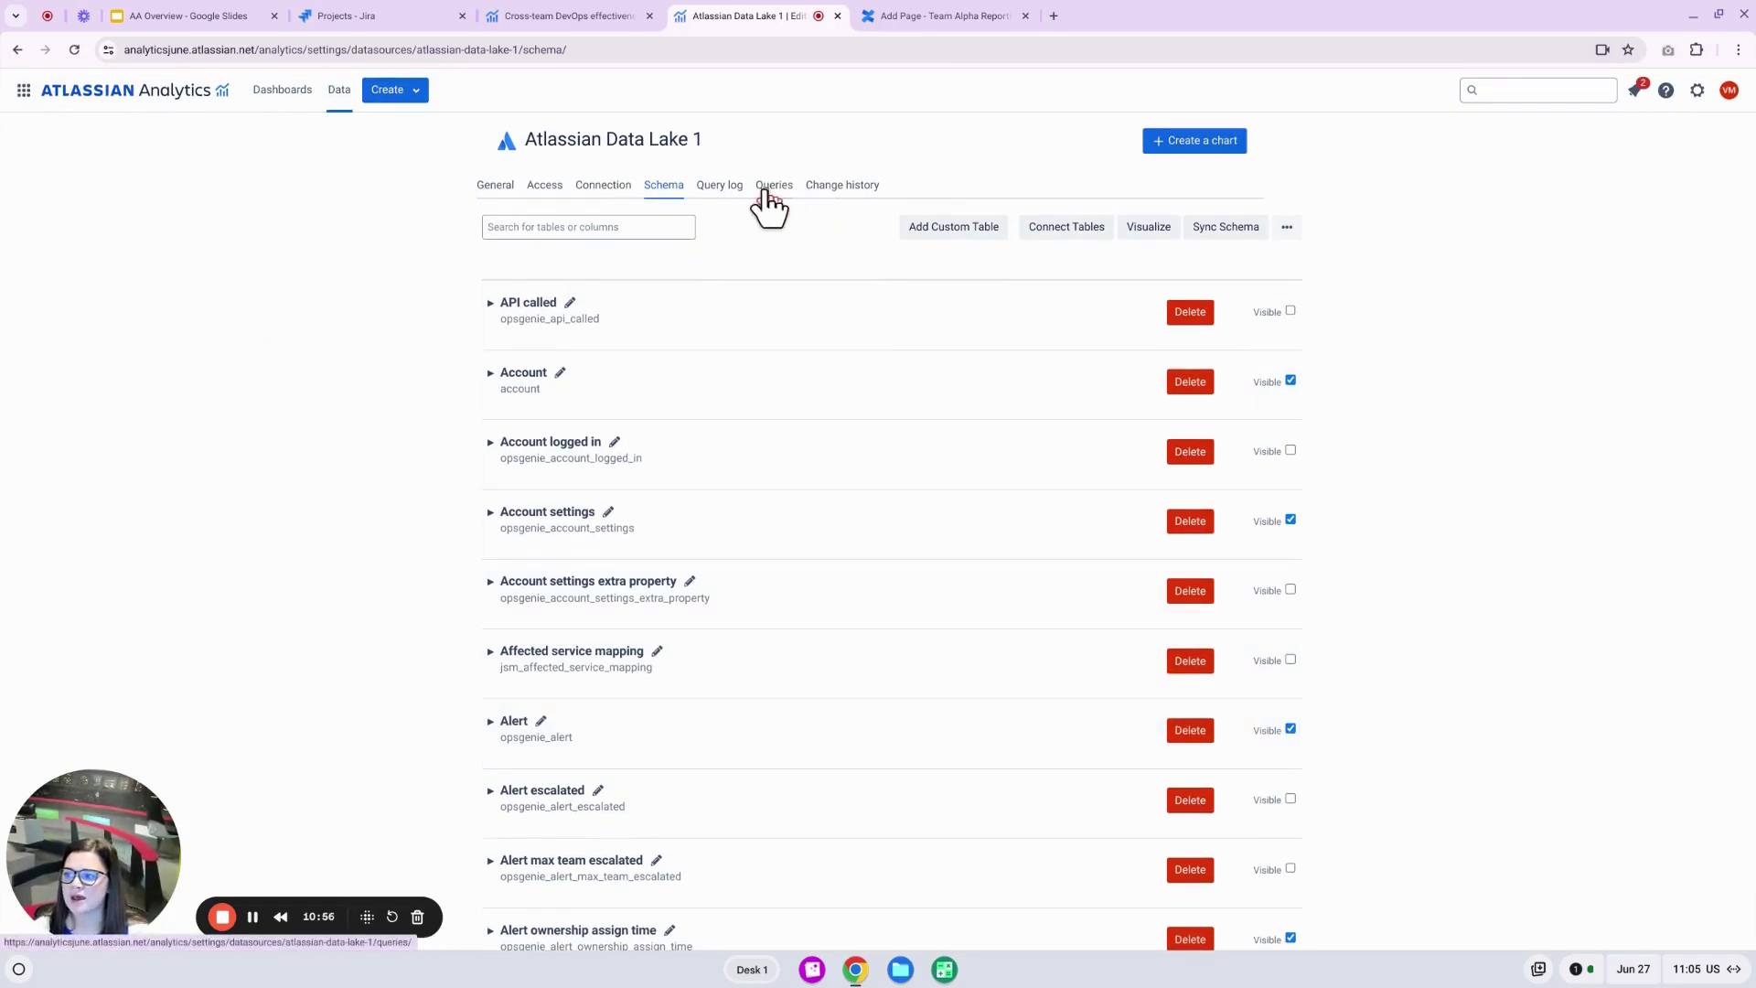
click(717, 192)
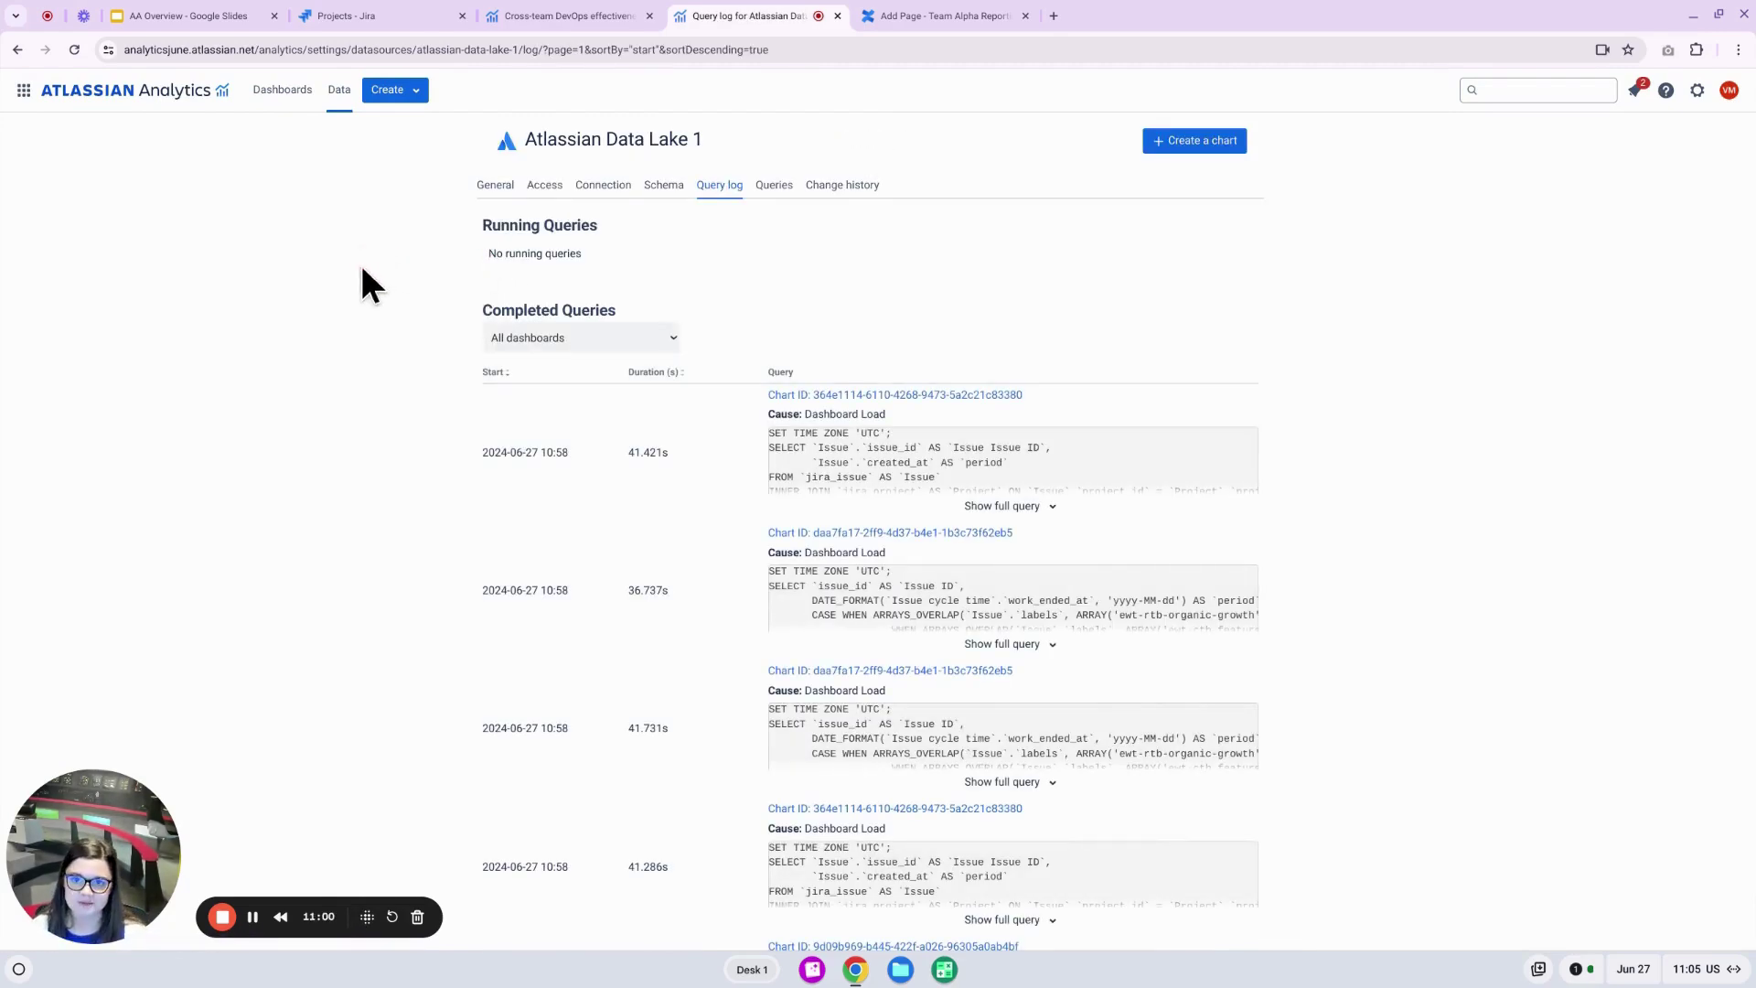